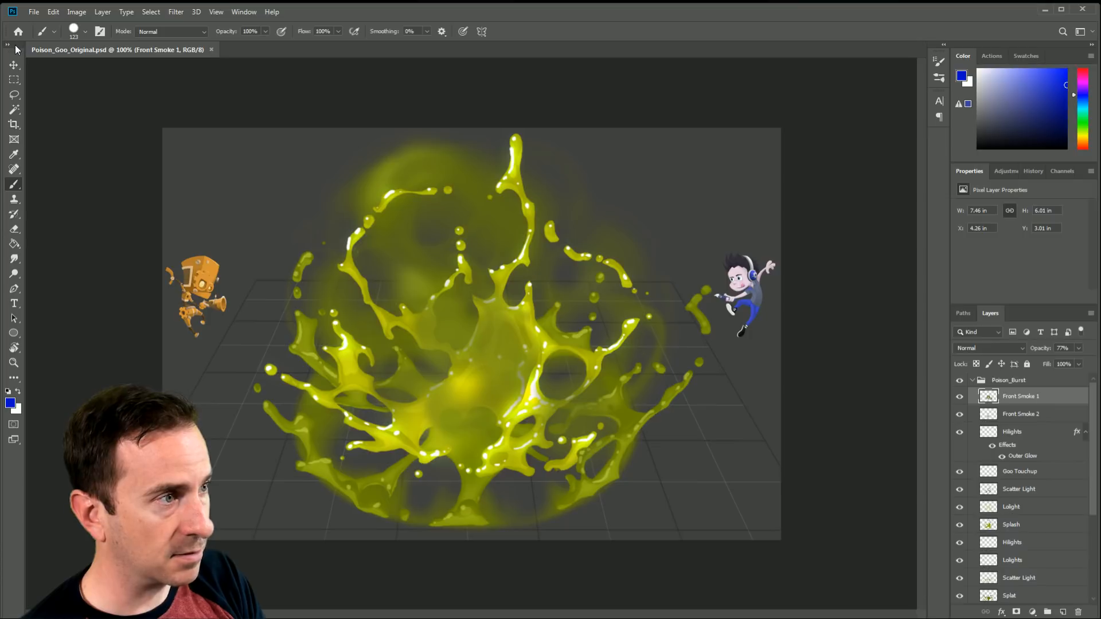
Step: Float the toolbar over the canvas, try its two-column layout, and restore it to a docked single column
left_click_drag(18, 49, 403, 97)
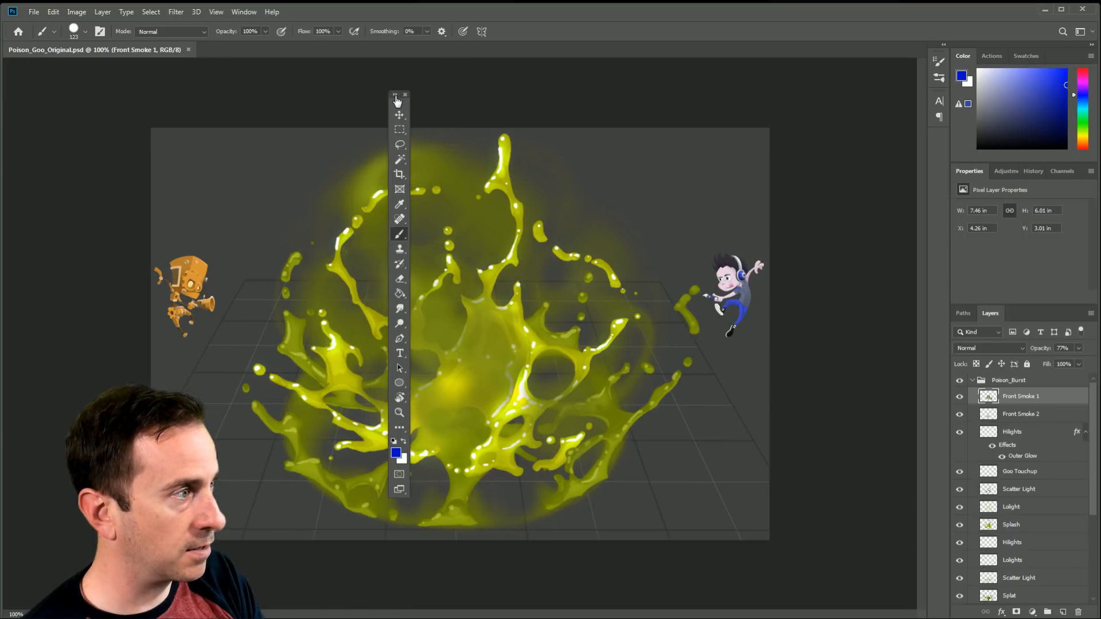
left_click(395, 95)
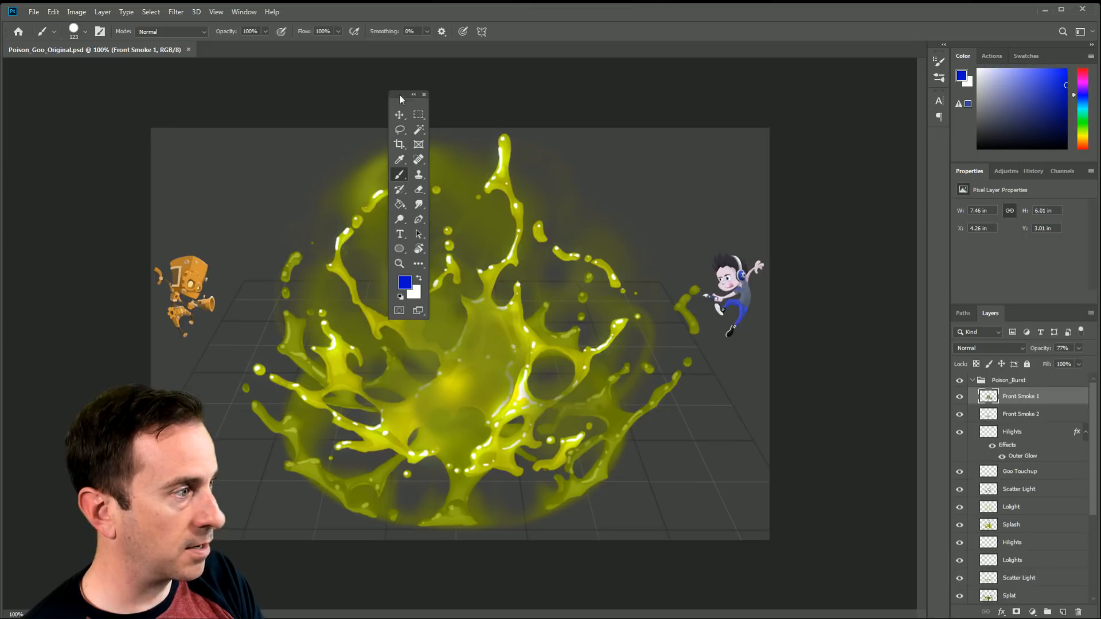
left_click_drag(400, 95, 38, 103)
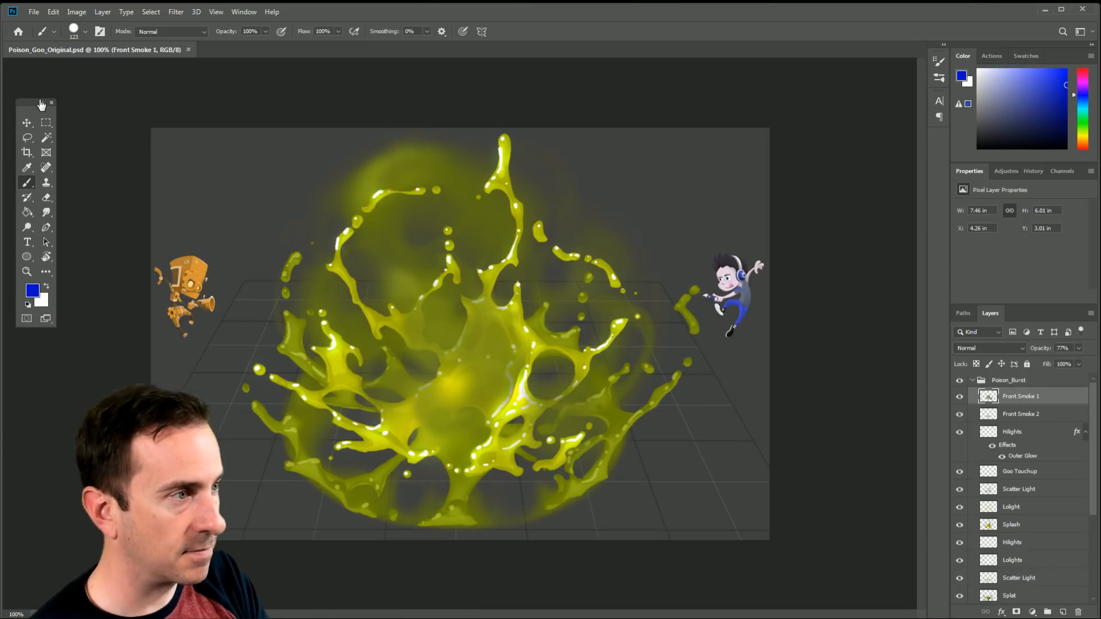
left_click_drag(31, 104, 3, 210)
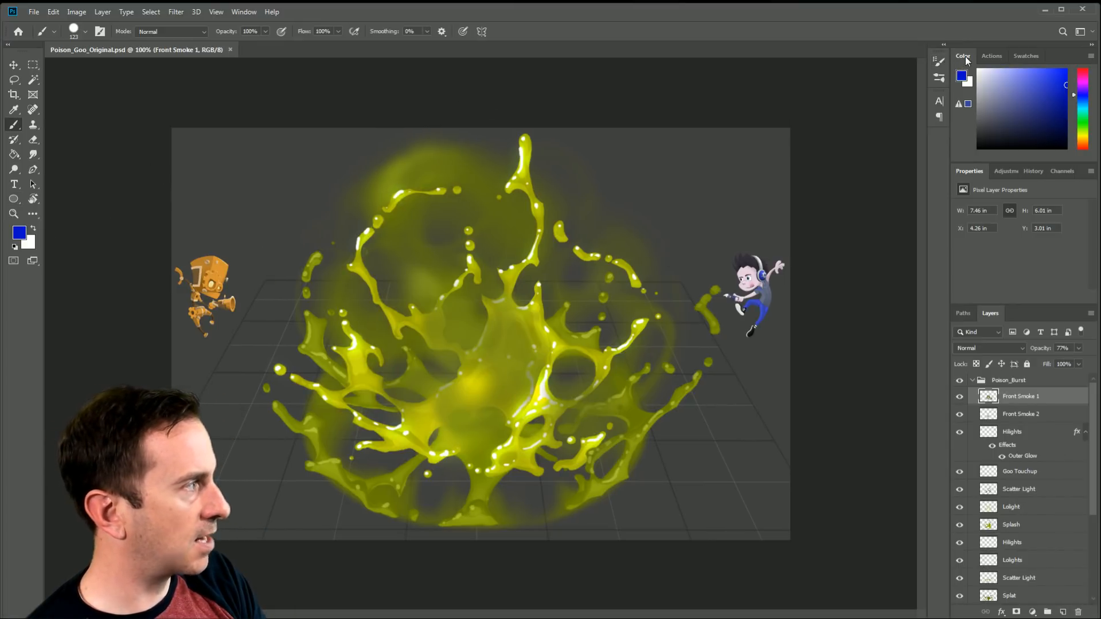
mouse_move(965, 56)
left_mouse_down()
mouse_move(507, 90)
mouse_move(677, 284)
mouse_move(558, 215)
mouse_move(707, 175)
mouse_move(983, 66)
mouse_move(974, 63)
left_mouse_up()
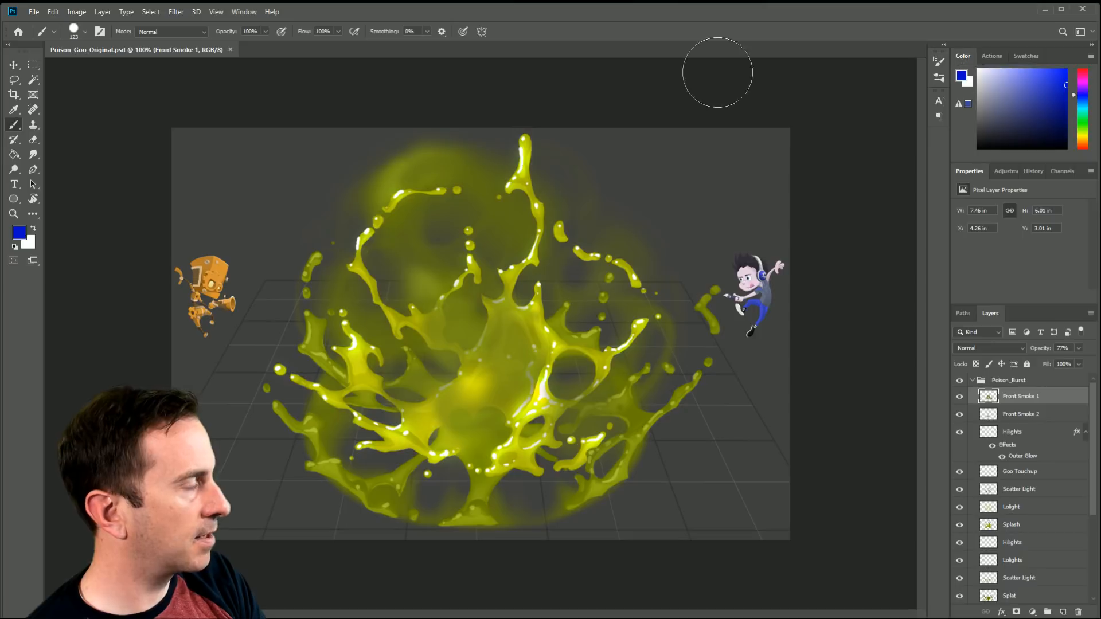
left_click(8, 46)
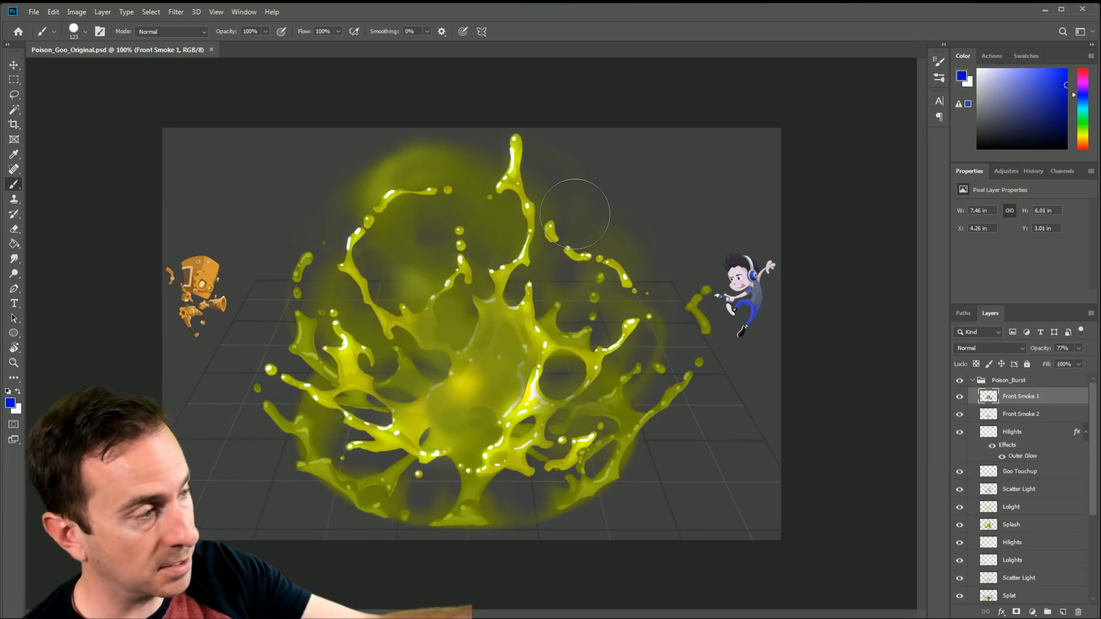
Step: Try a broad blue brush stroke across the goo artwork on the Front Smoke 1 layer and undo it
mouse_move(599, 189)
left_mouse_down()
mouse_move(673, 226)
mouse_move(677, 425)
mouse_move(239, 356)
mouse_move(566, 467)
mouse_move(676, 321)
left_mouse_up()
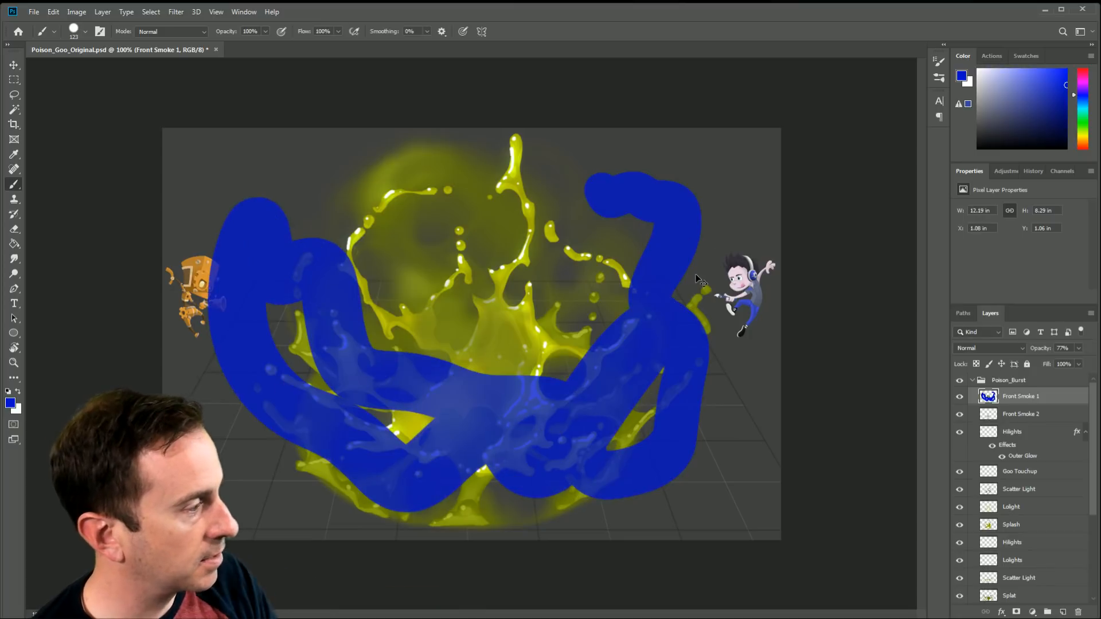
key("ctrl+z")
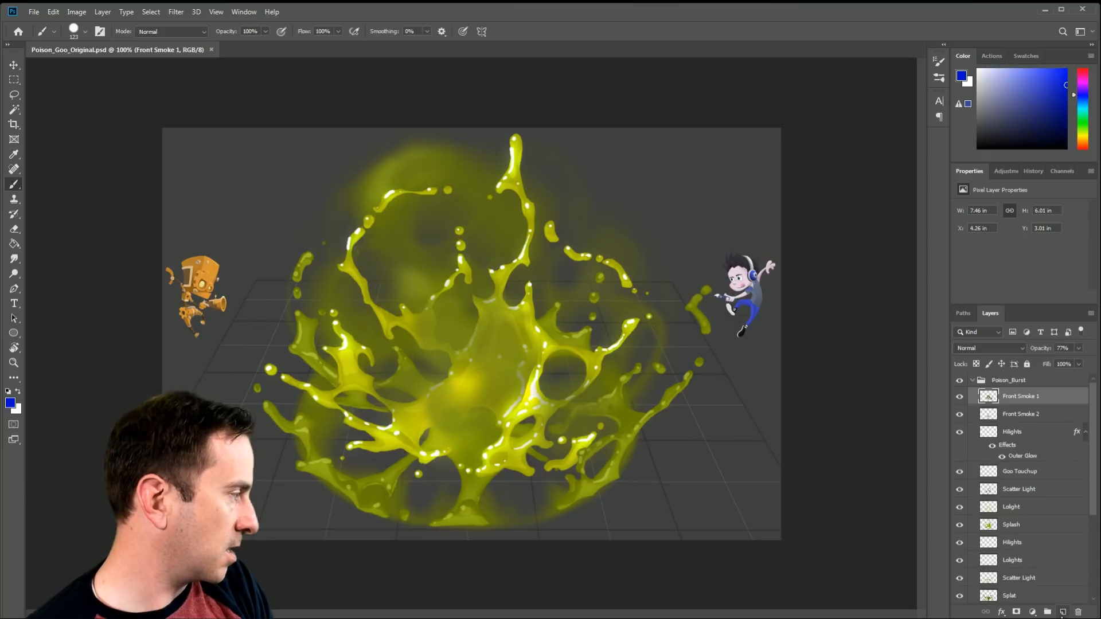
Step: Add a new layer above Front Smoke 1, try blue brush strokes on it, and undo them
left_click(1062, 613)
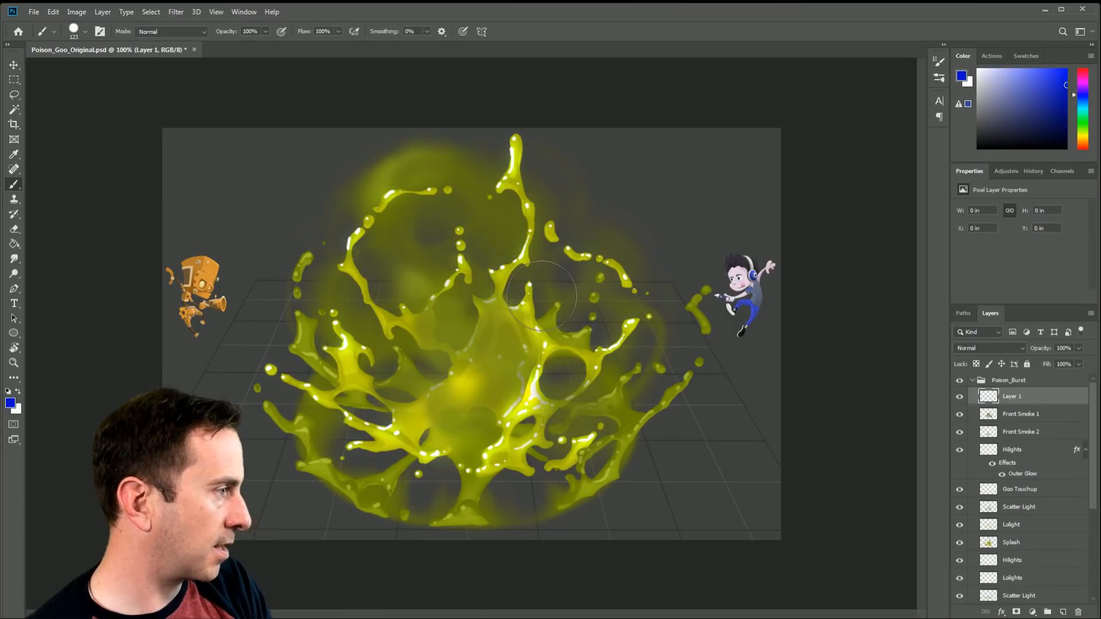
left_click_drag(635, 198, 319, 330)
mouse_move(248, 386)
left_mouse_down()
mouse_move(571, 312)
mouse_move(803, 363)
left_mouse_up()
key("ctrl+z")
key("ctrl+z")
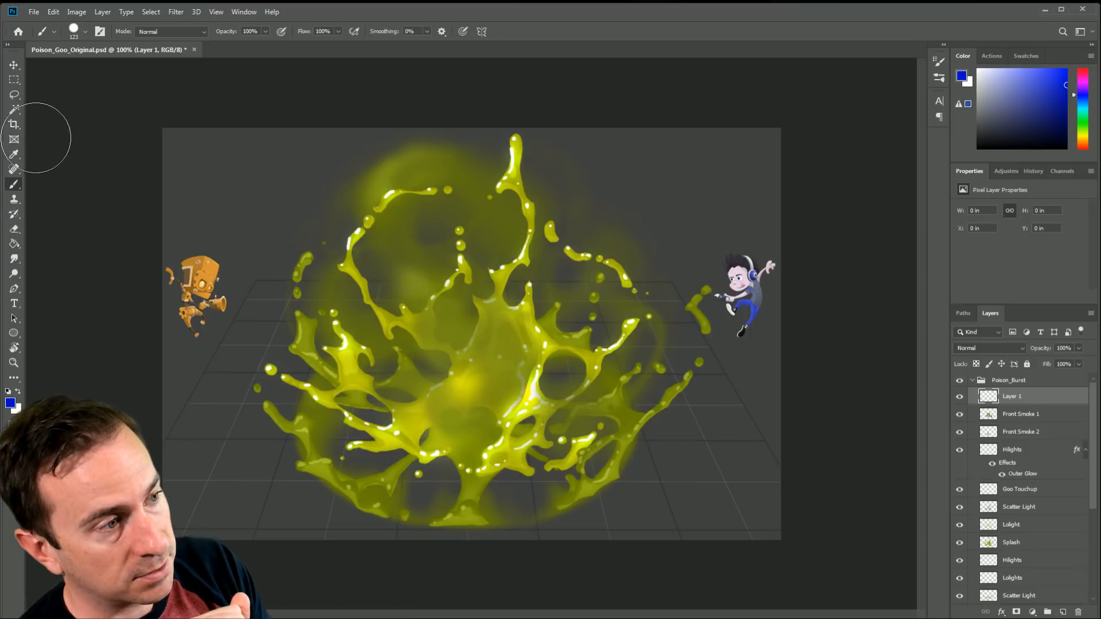
Step: Check the Eraser tool's options, return to the Brush tool, and browse its preset brushes
left_click(15, 228)
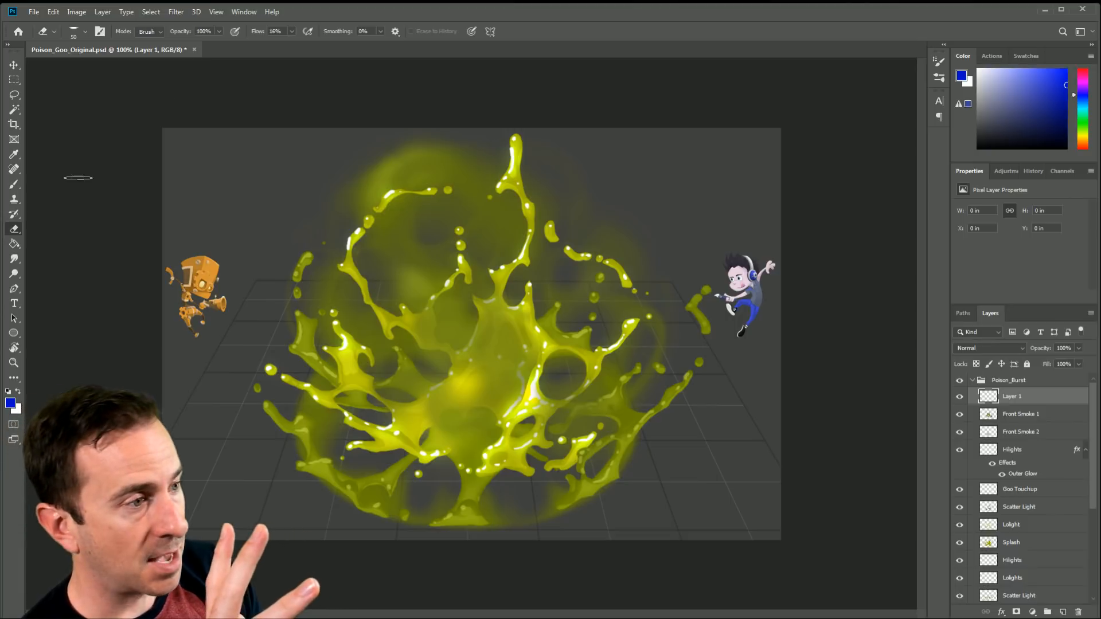
left_click(14, 184)
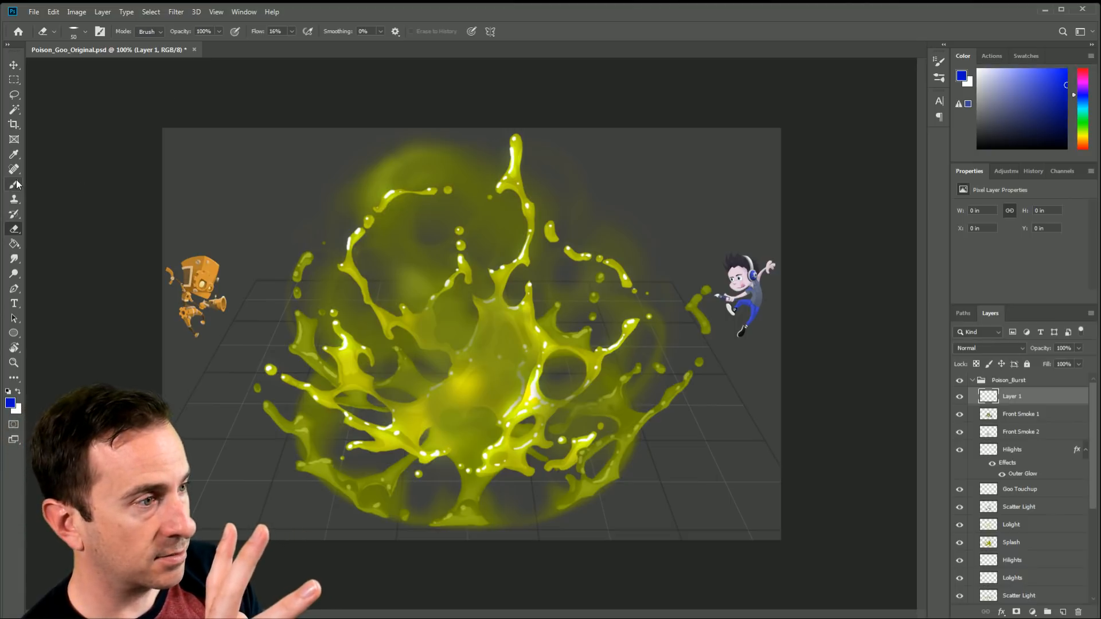
left_click(55, 32)
left_click(55, 32)
left_click(84, 32)
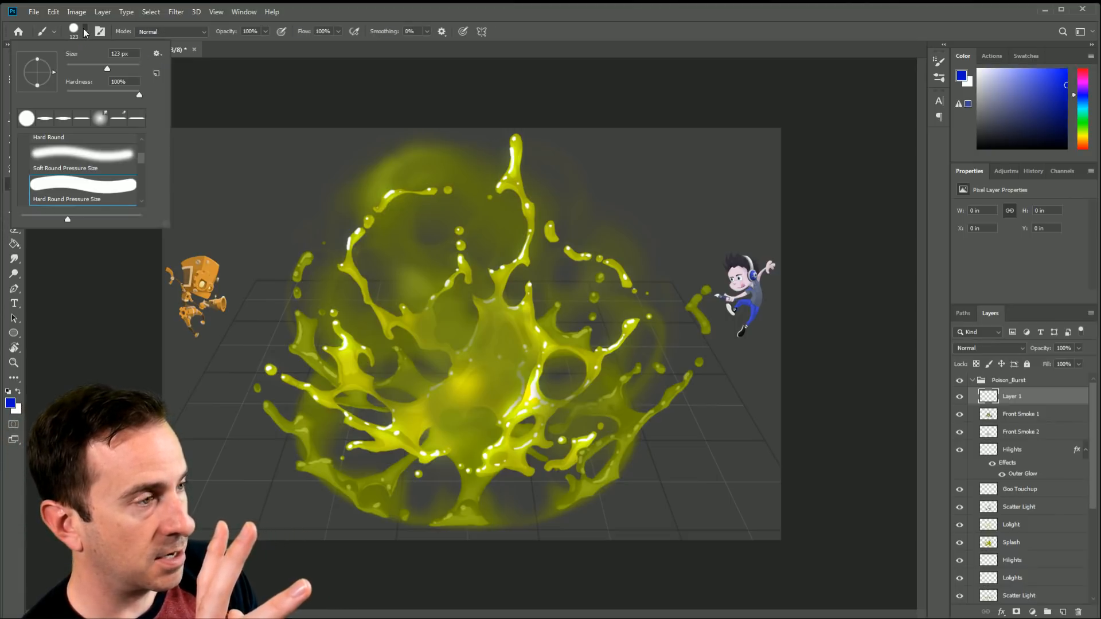
left_click(84, 32)
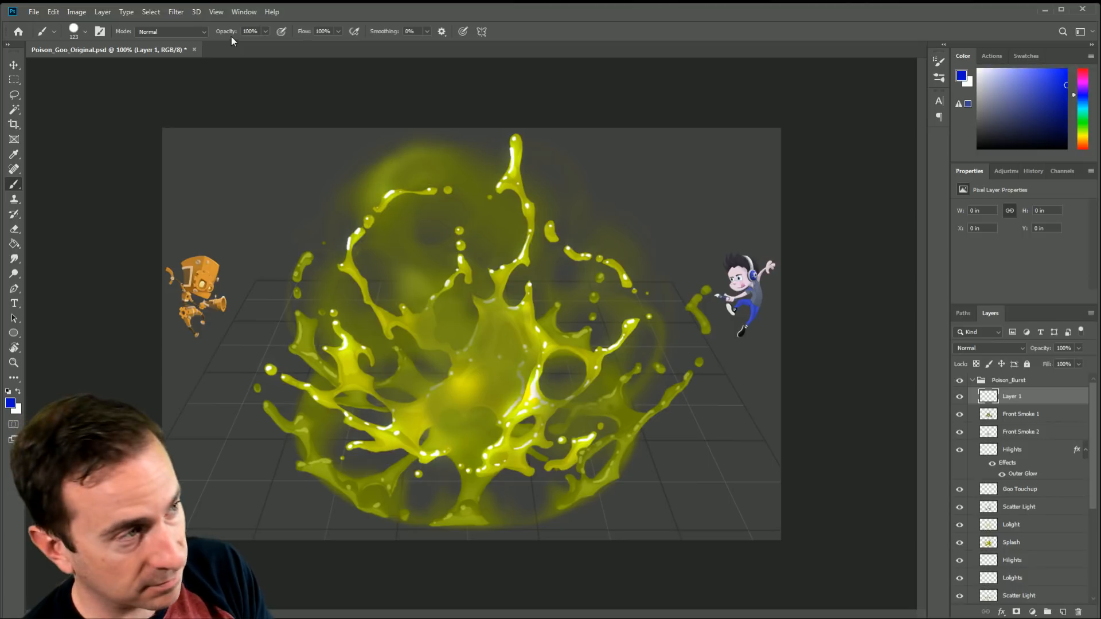
left_click(85, 31)
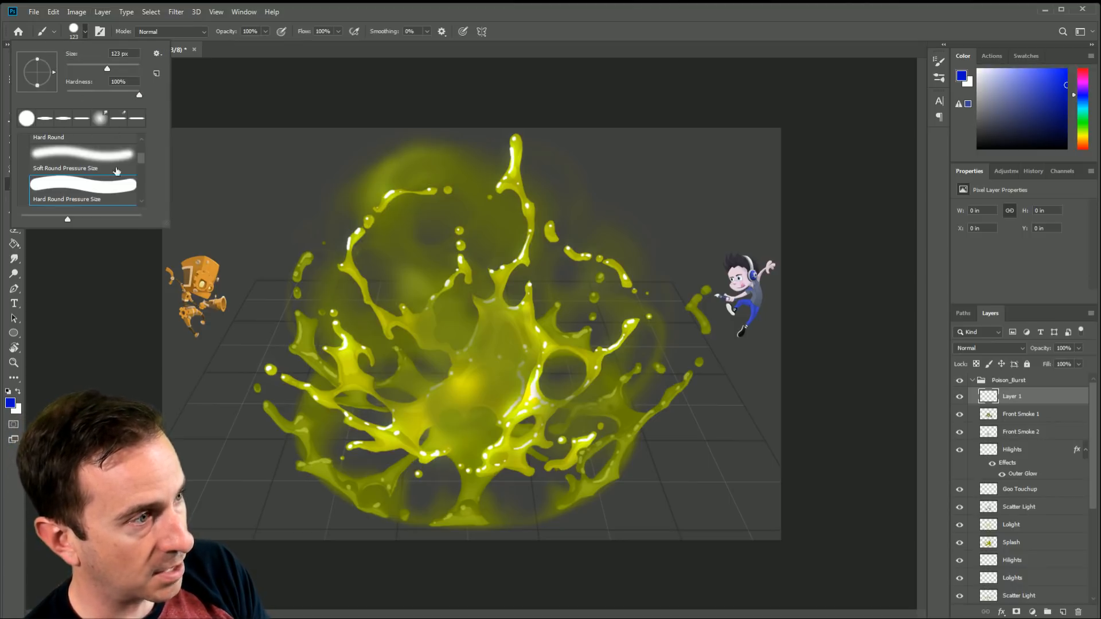
scroll(141, 156, "up", 4)
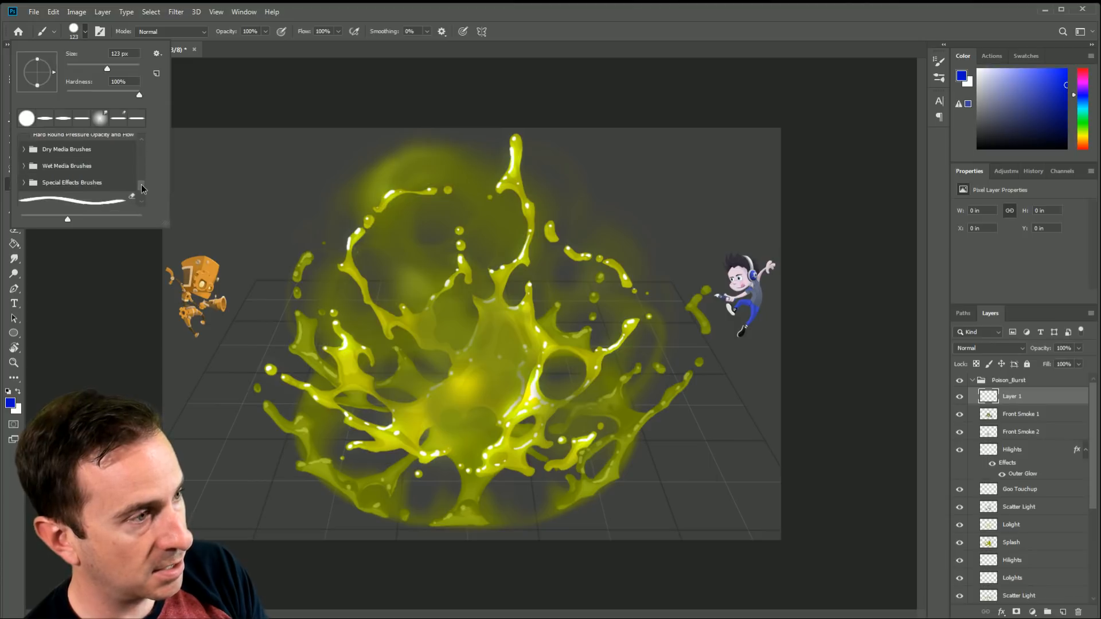
left_click(787, 8)
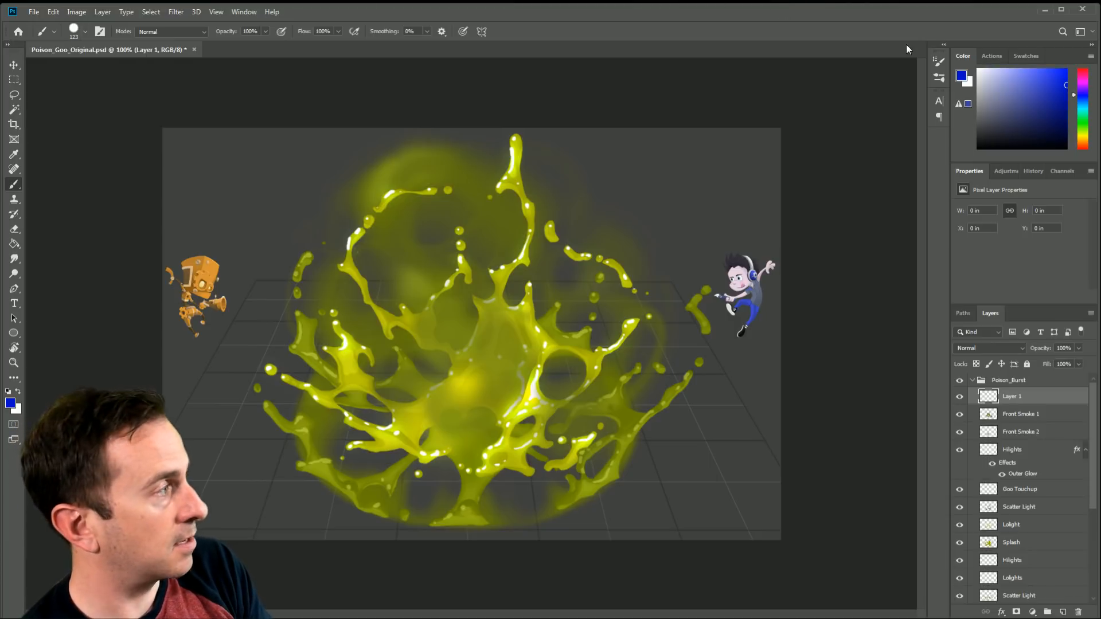
Step: Examine the brush library, the list of available panels, and the expanded panel layout, leaving the brush library open
left_click(938, 79)
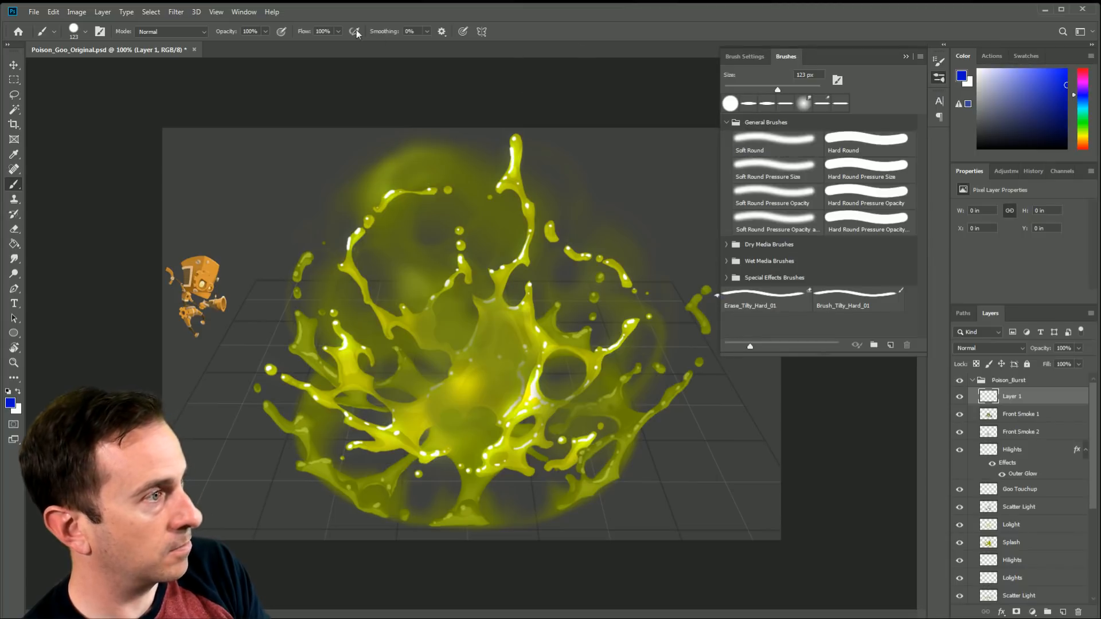
left_click(255, 12)
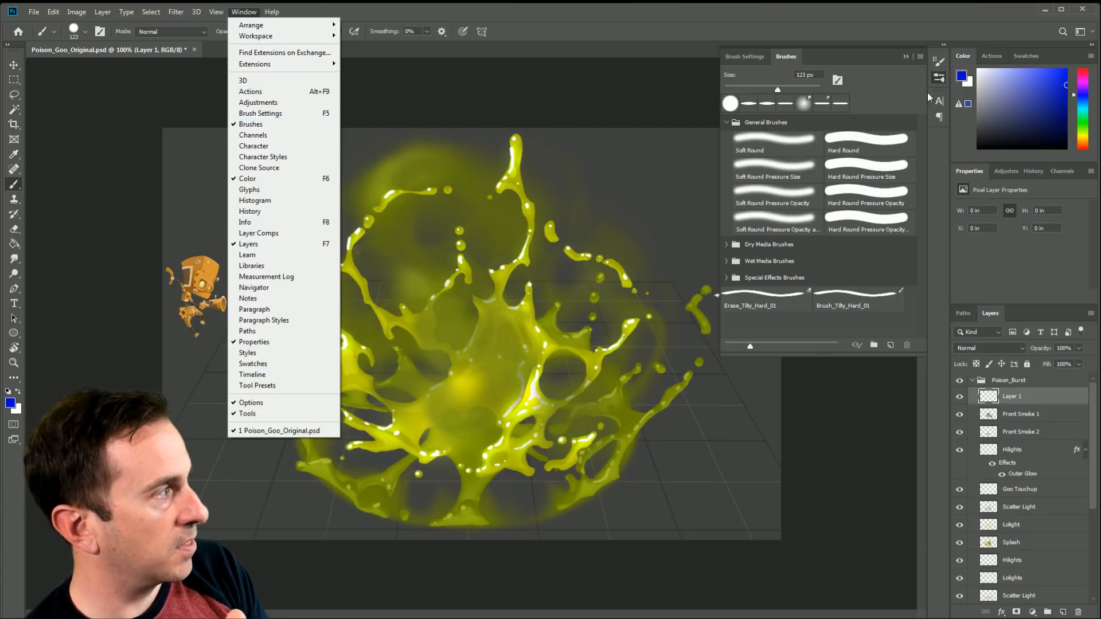
left_click(835, 25)
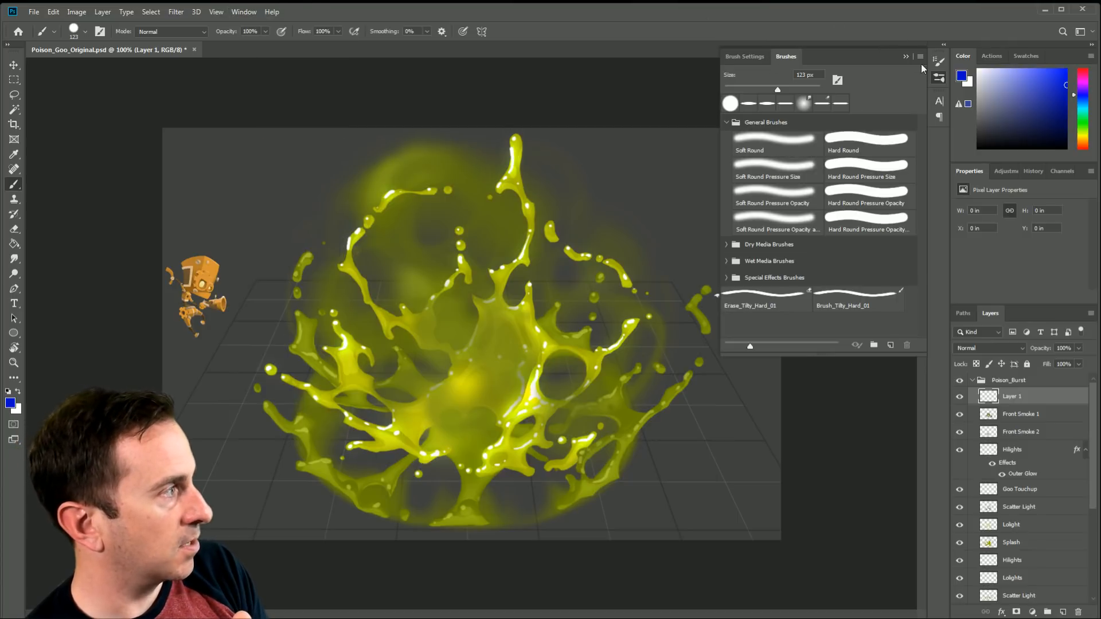
left_click(943, 44)
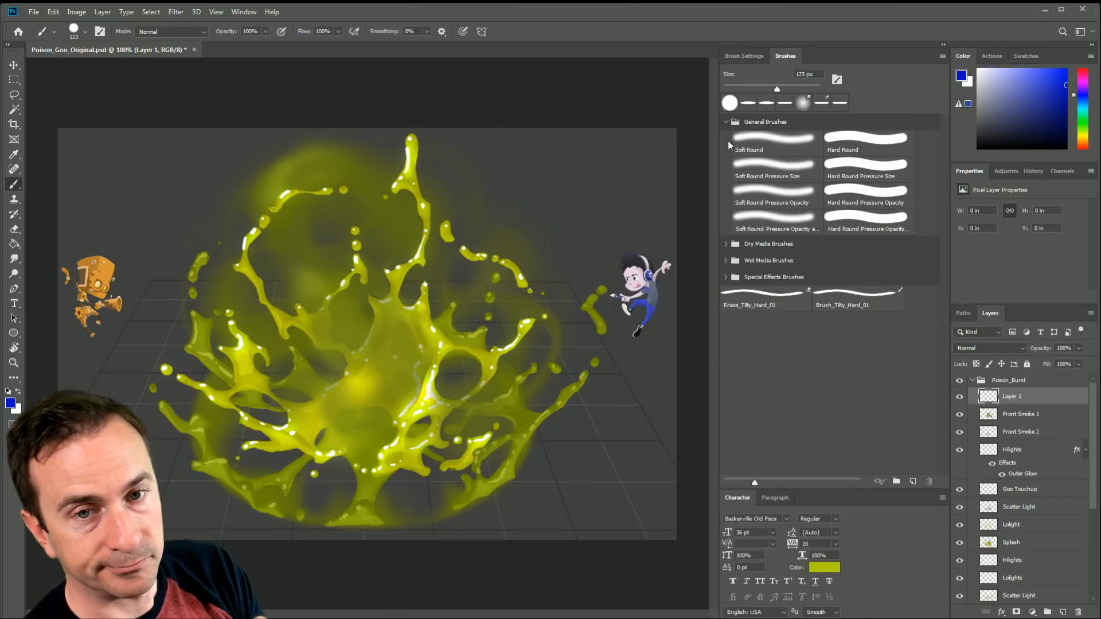
left_click(944, 45)
left_click(938, 78)
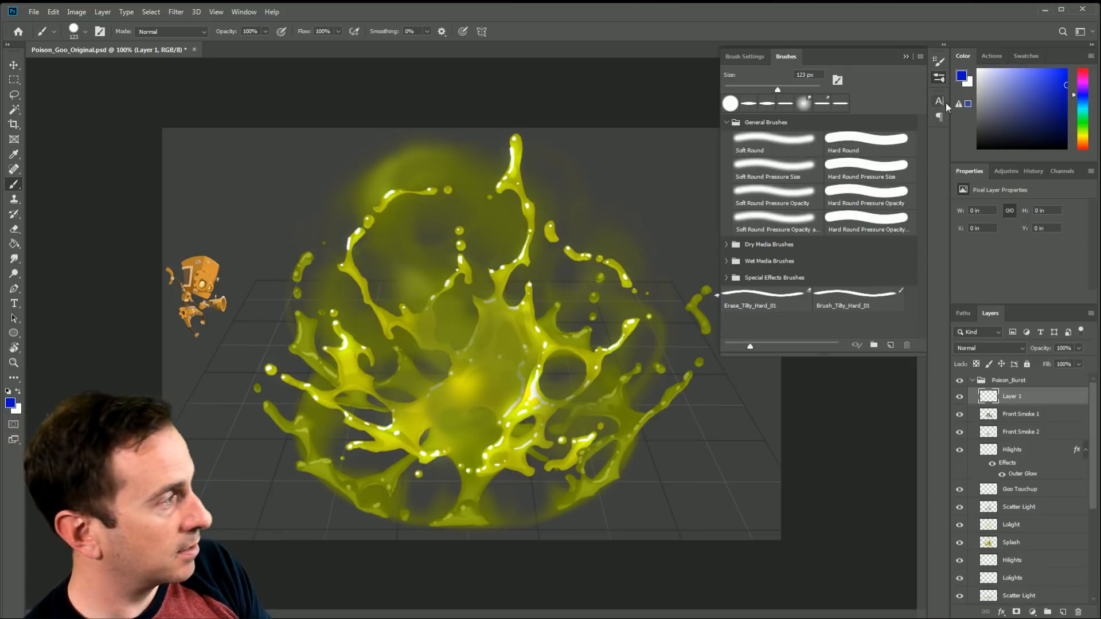
Step: Compare the soft round 30 px and hard round 123 px tips in the brush settings and keep the hard round one
left_click(938, 61)
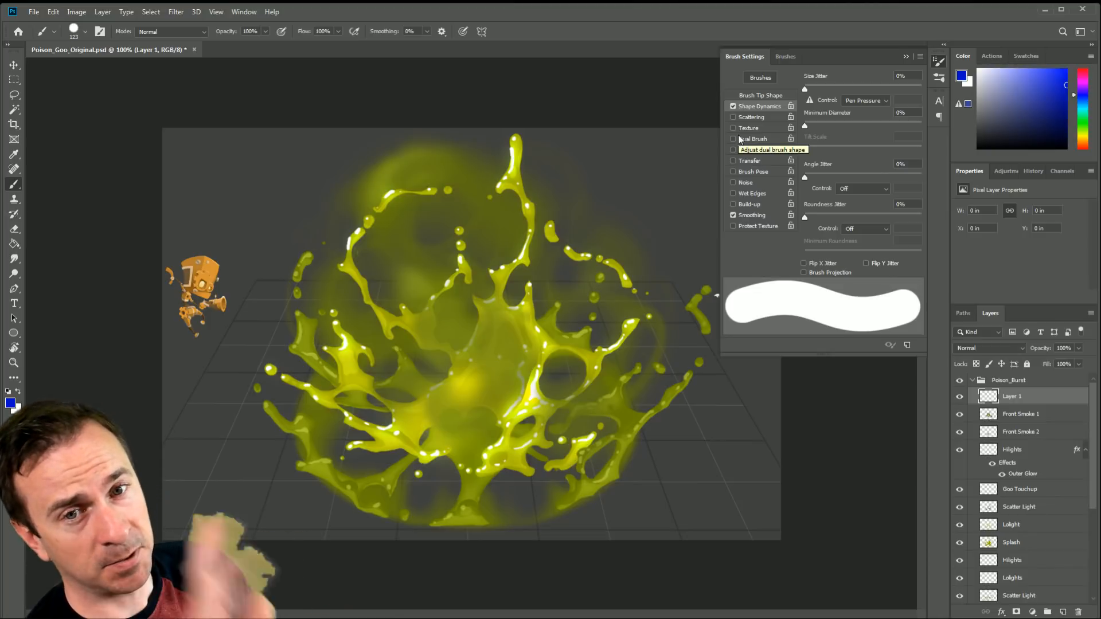
left_click(748, 97)
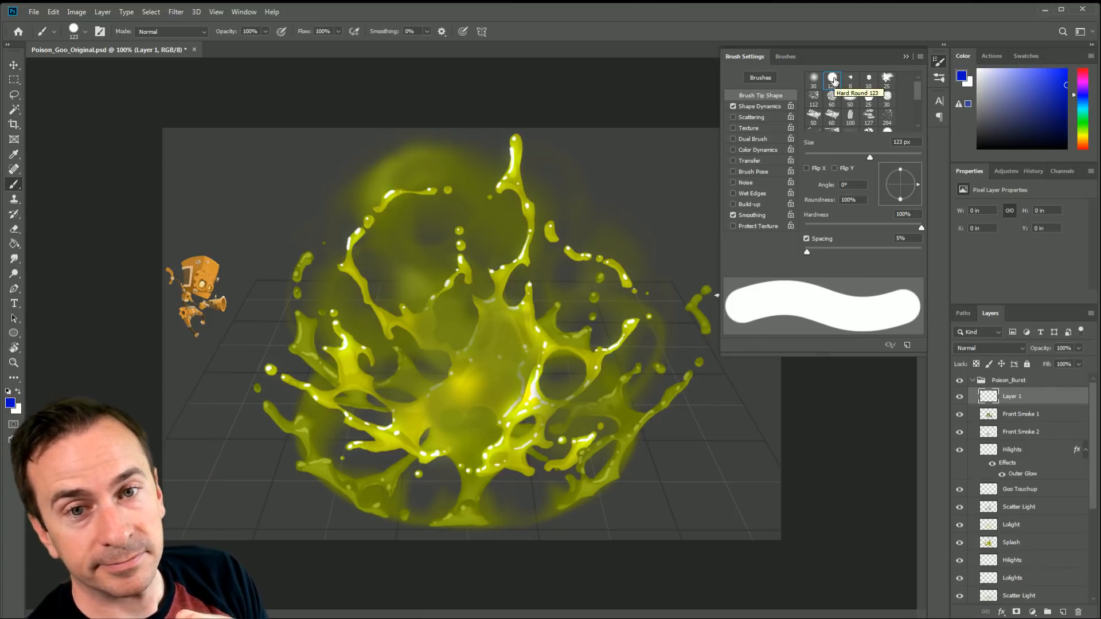
left_click(814, 79)
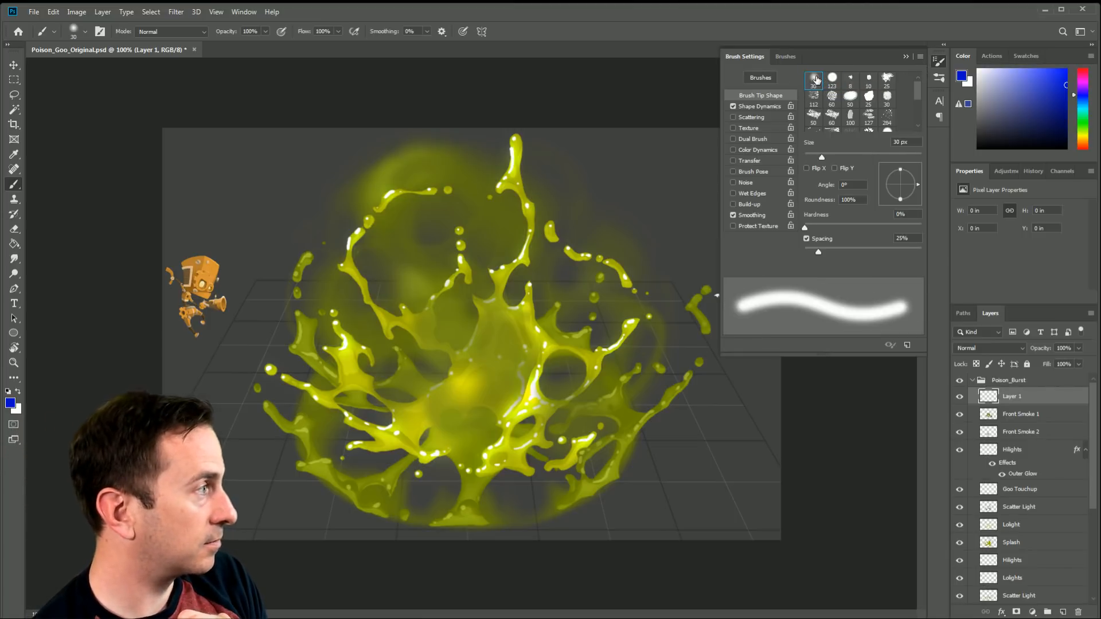
left_click(832, 79)
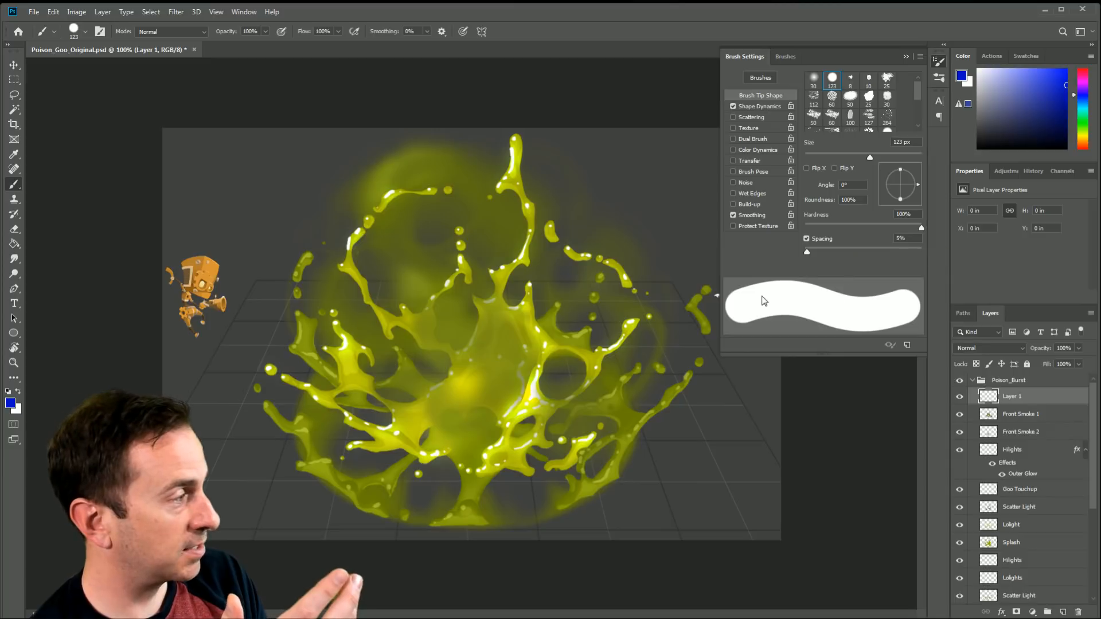
left_click(815, 82)
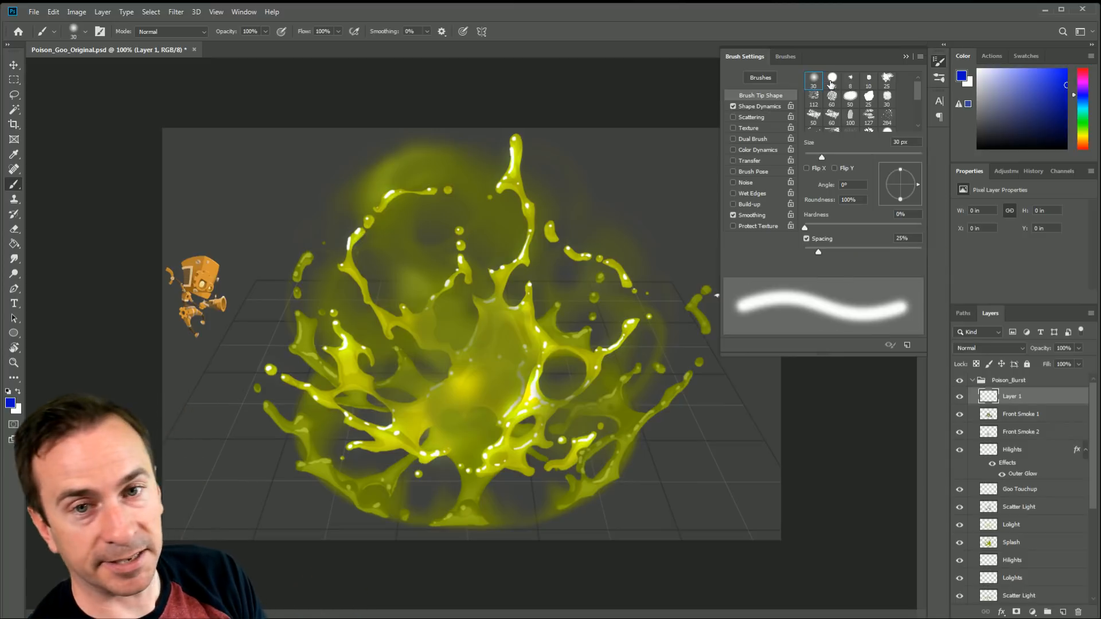
left_click(831, 81)
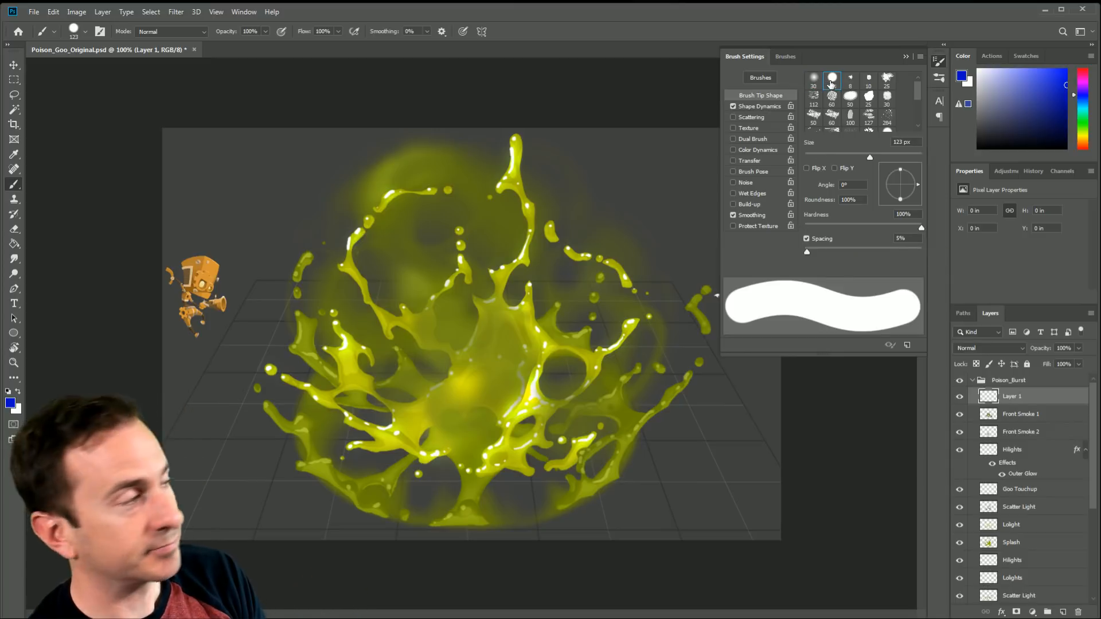
Step: In the Shape Dynamics settings, try the size control at Off and set it to Pen Pressure
left_click(760, 105)
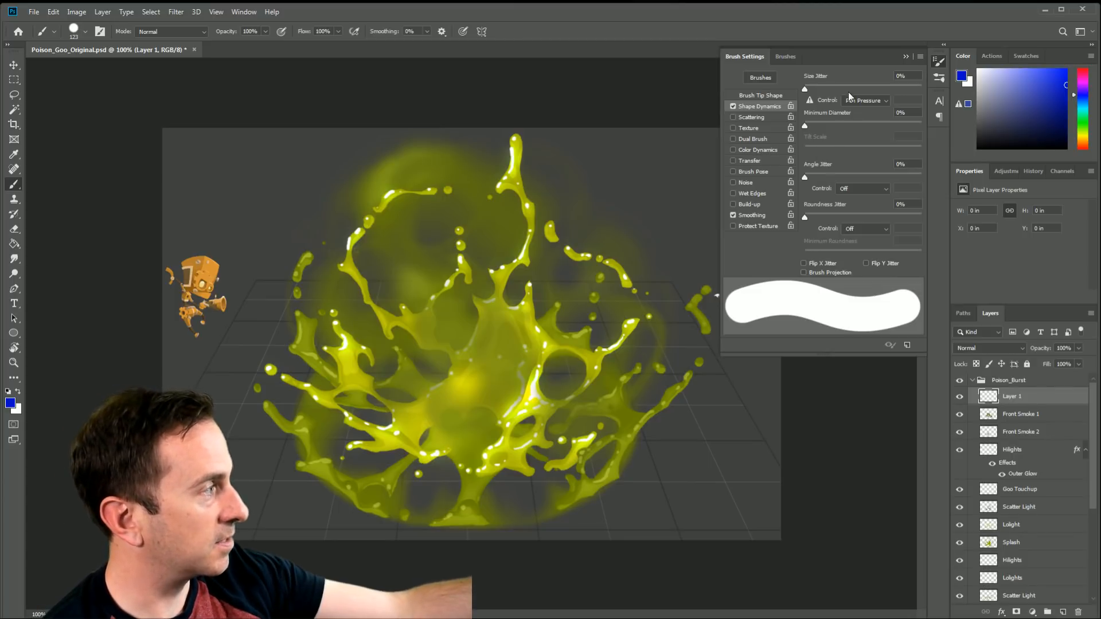
left_click(886, 102)
left_click(879, 111)
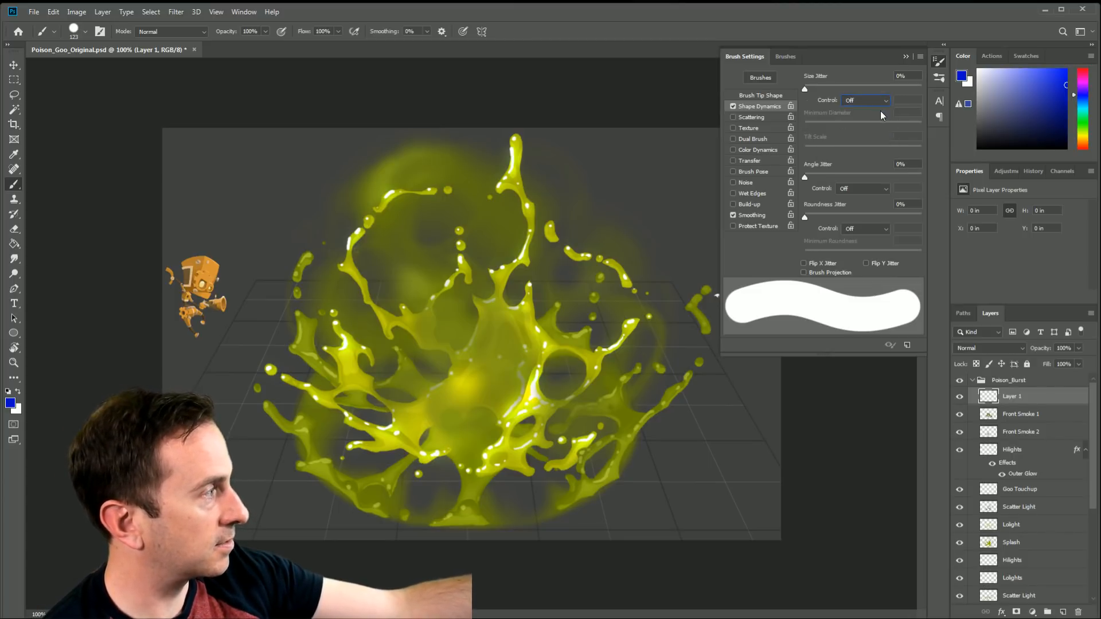
left_click(882, 101)
left_click(875, 136)
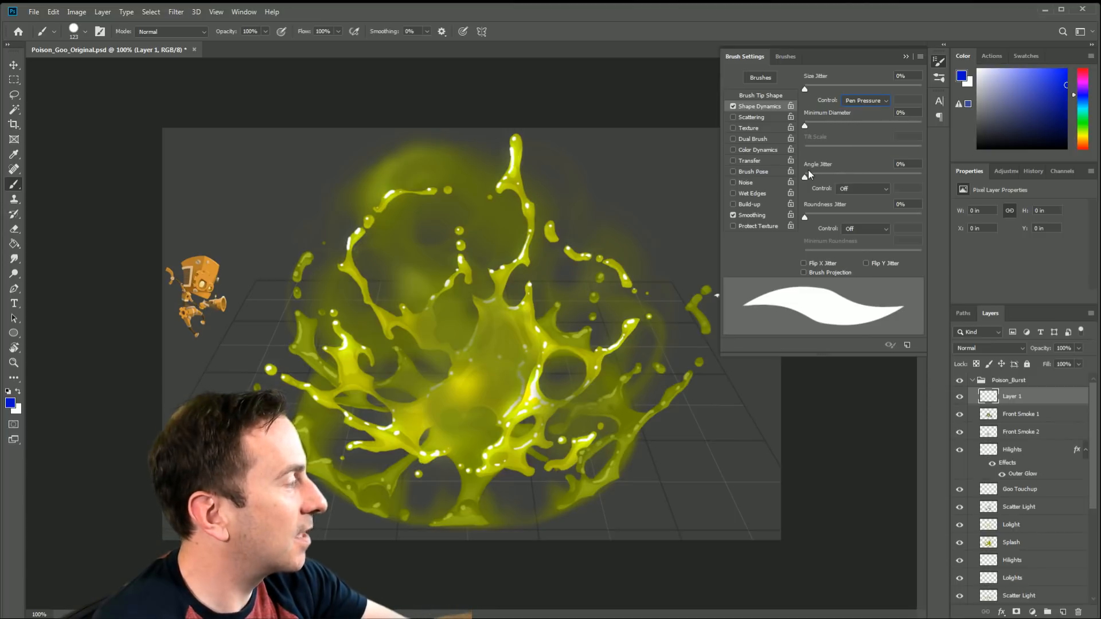
Step: Try enabling Transfer for the brush, disable it again, and go back through Shape Dynamics to the Brush Tip Shape settings
left_click(748, 161)
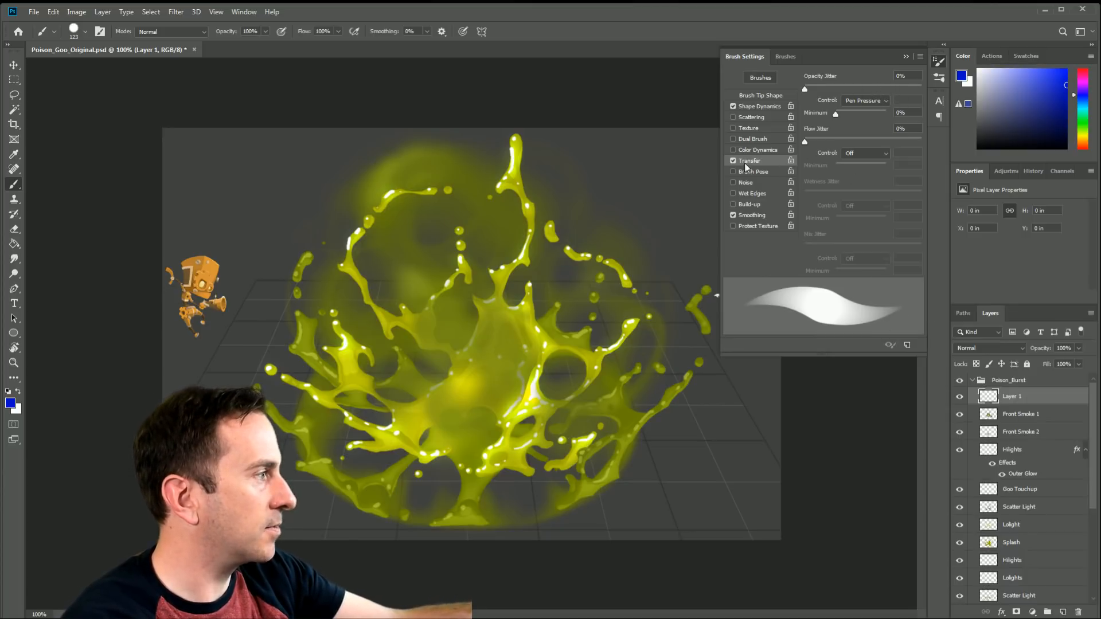
left_click(733, 160)
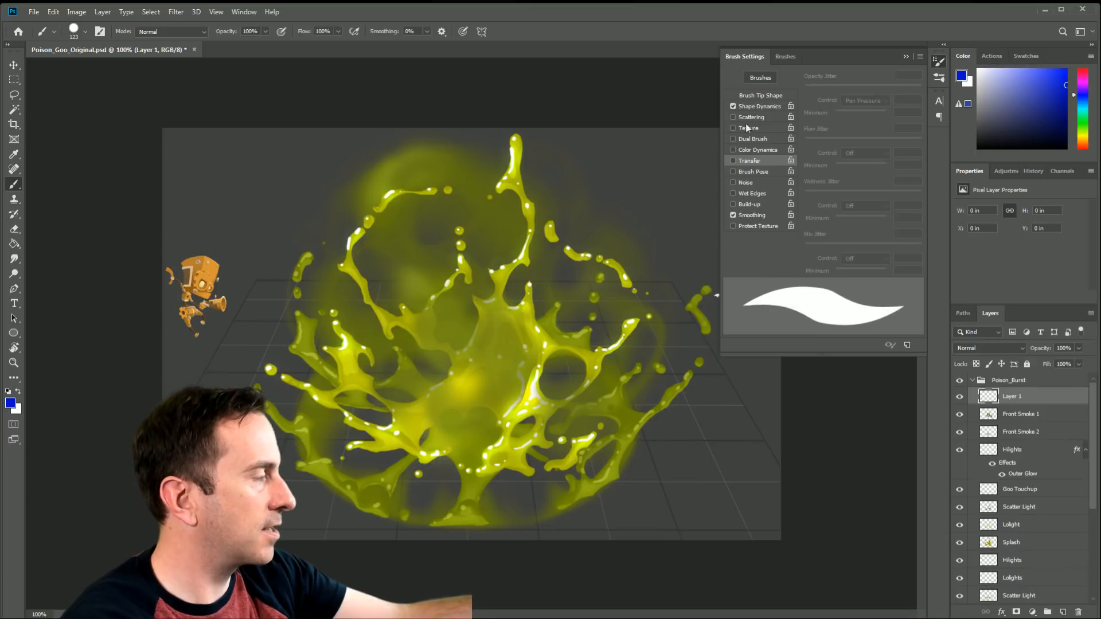
left_click(759, 105)
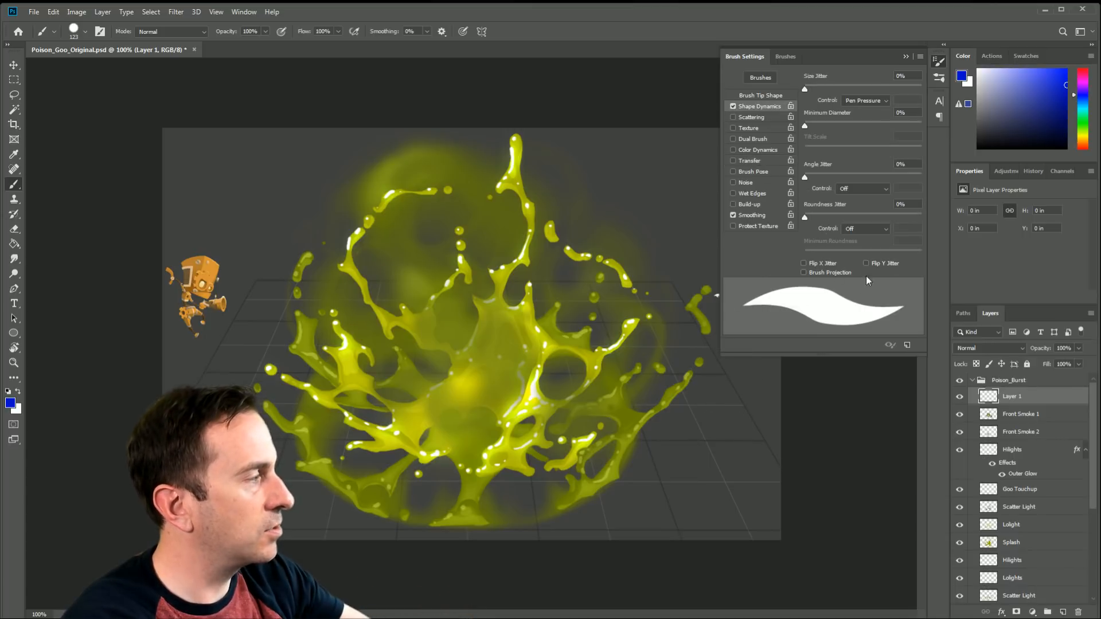
left_click(760, 96)
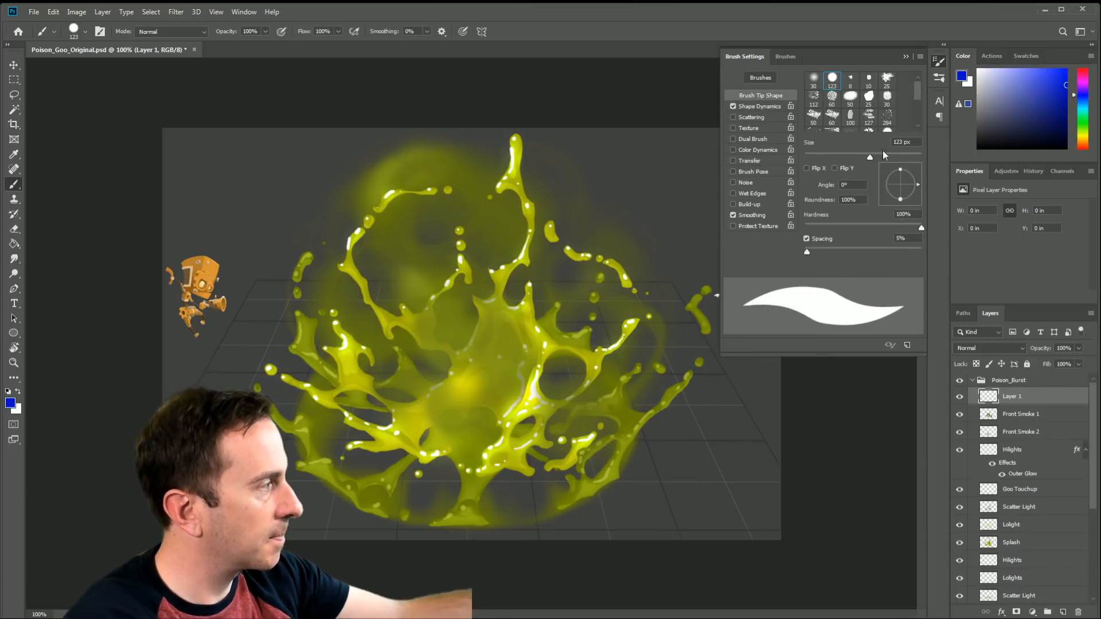
Step: Switch between the soft and hard round tips, keep the hard round 123 px tip, and flatten its roundness to 29%
left_click(813, 80)
left_click(831, 79)
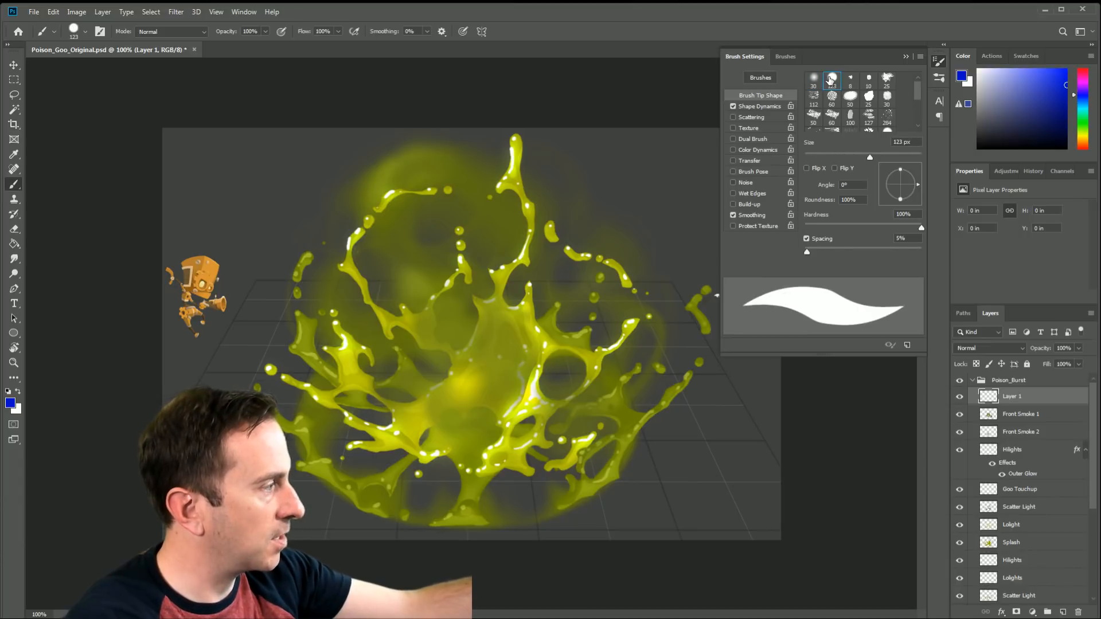
left_click(812, 80)
left_click(832, 79)
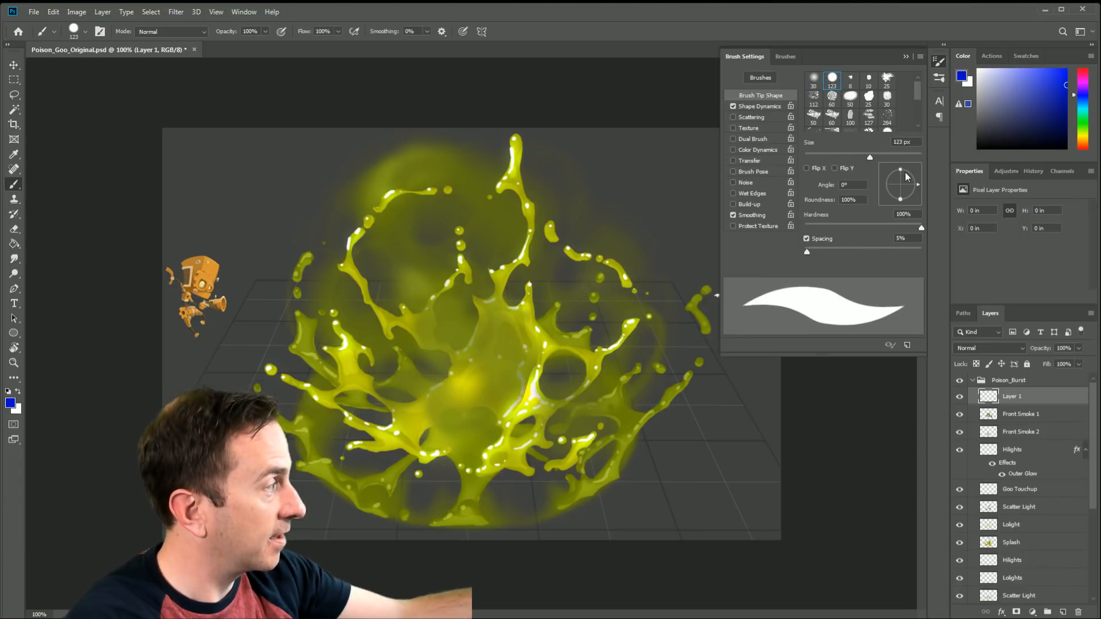
left_click_drag(899, 170, 903, 184)
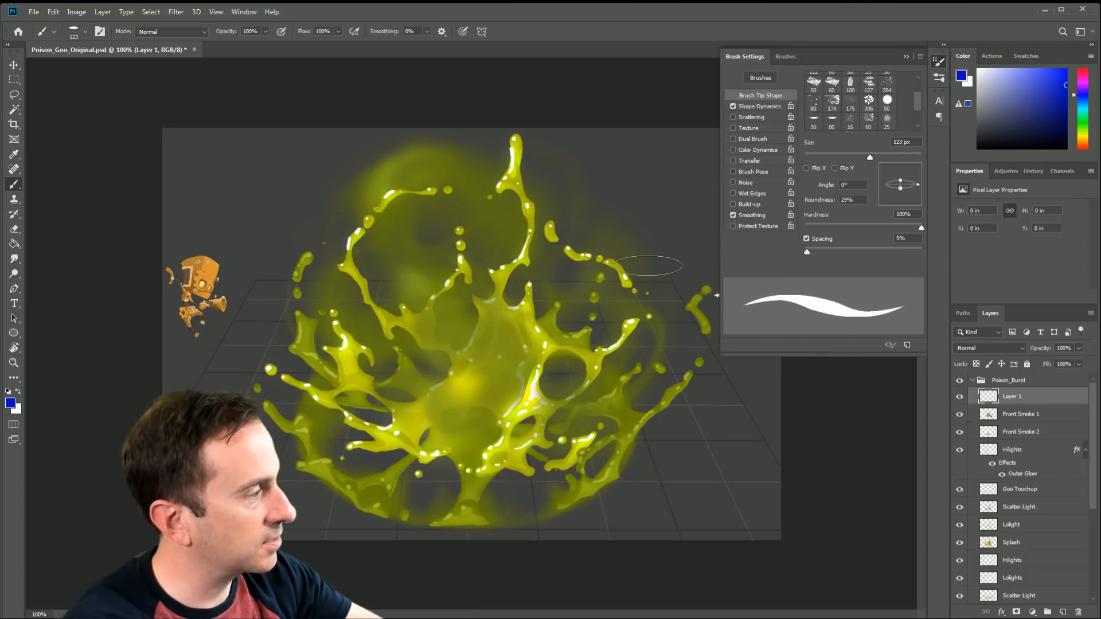
Step: Paint blue test strokes across the splash with the flattened brush and undo them
left_click_drag(213, 190, 631, 194)
key("ctrl+z")
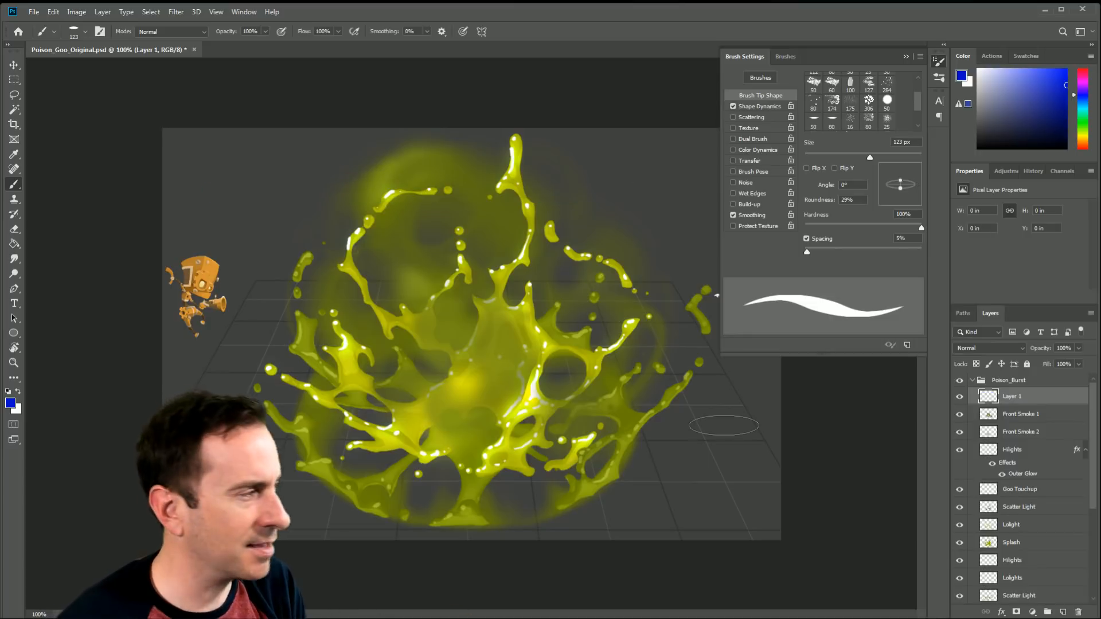
mouse_move(679, 182)
left_mouse_down()
mouse_move(591, 185)
mouse_move(583, 452)
mouse_move(711, 453)
mouse_move(372, 467)
mouse_move(281, 500)
left_mouse_up()
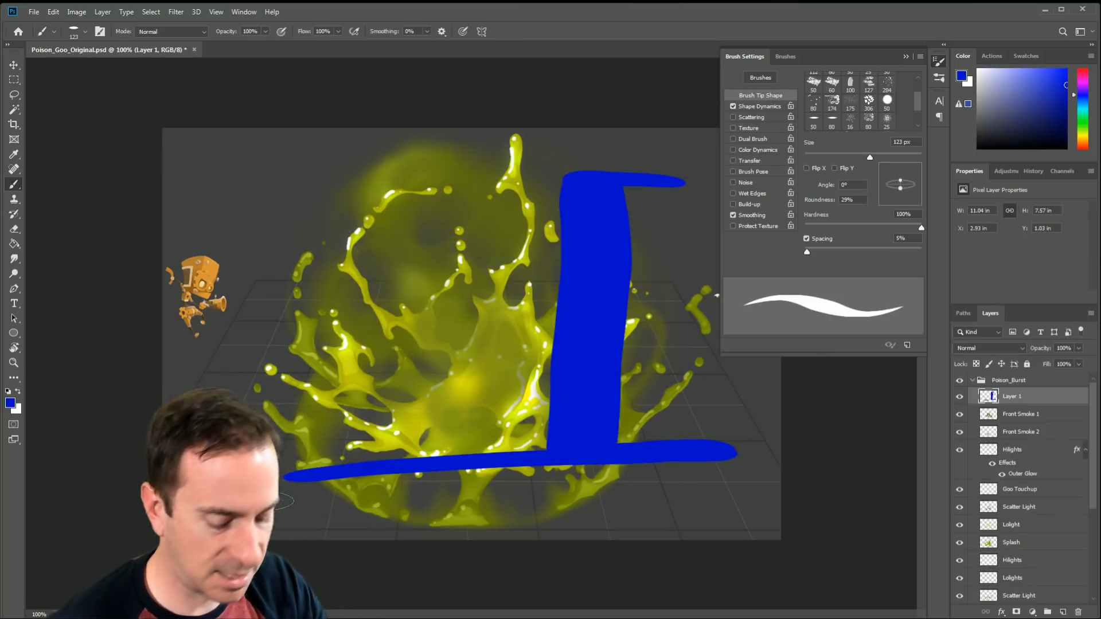
key("ctrl+z")
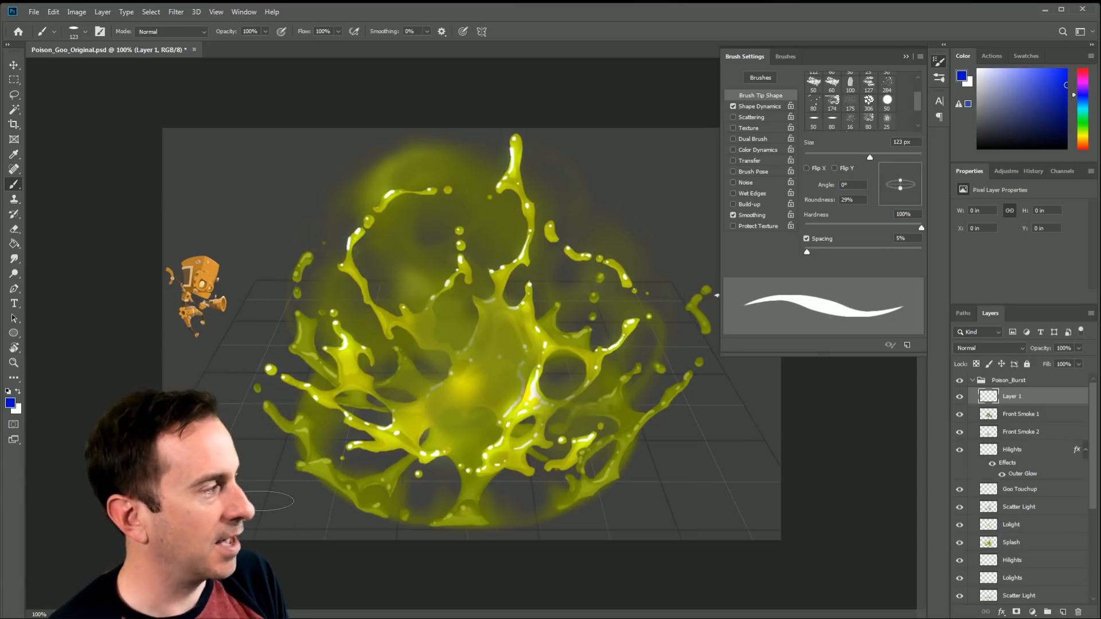
Step: In Shape Dynamics, keep the size control at Pen Pressure, set the angle control to Pen Tilt, and review the flattened tip shape
left_click(759, 106)
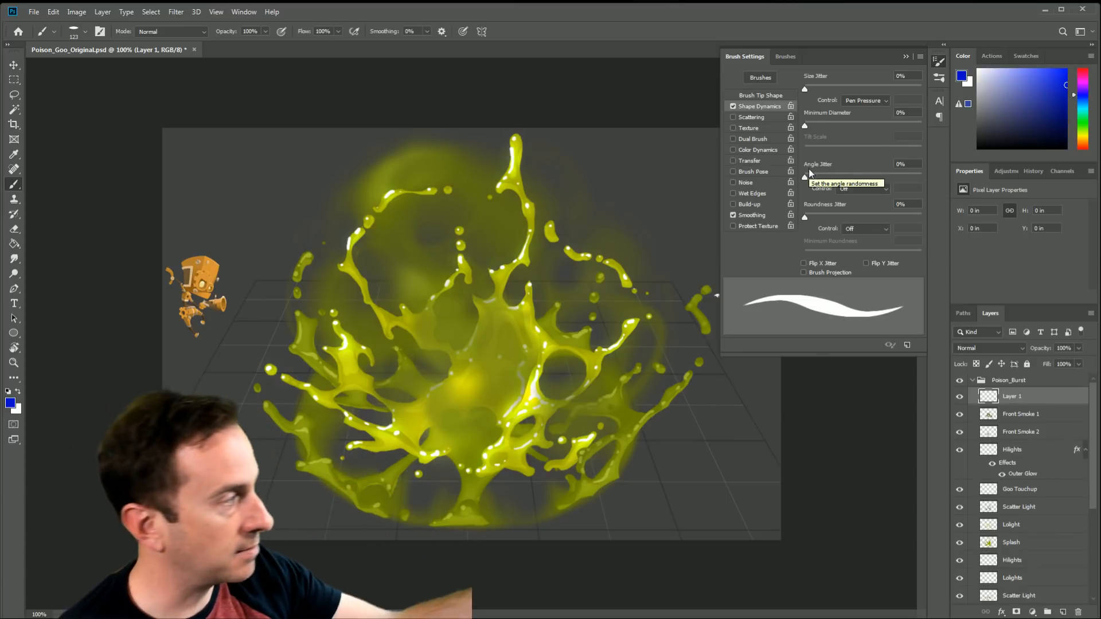
left_click(885, 100)
left_click(883, 101)
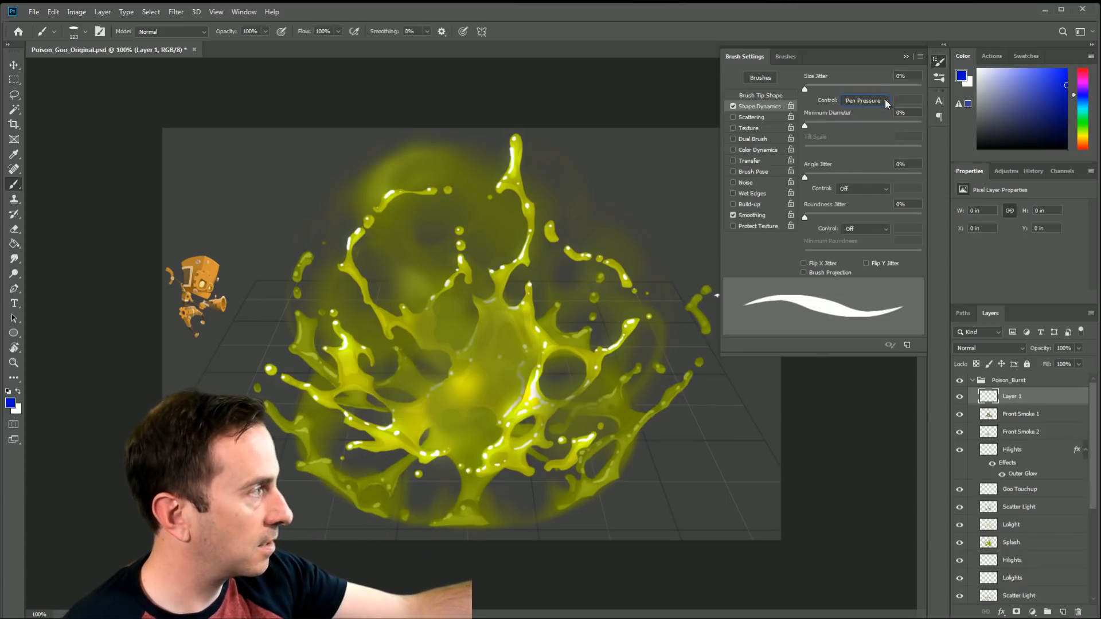
left_click(887, 189)
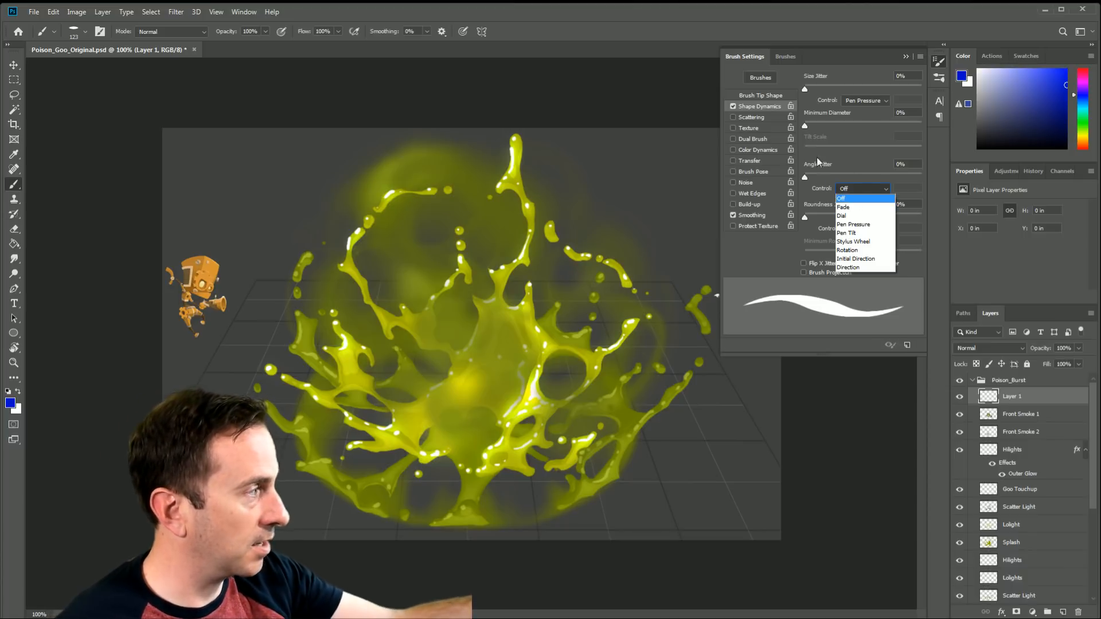
left_click(857, 231)
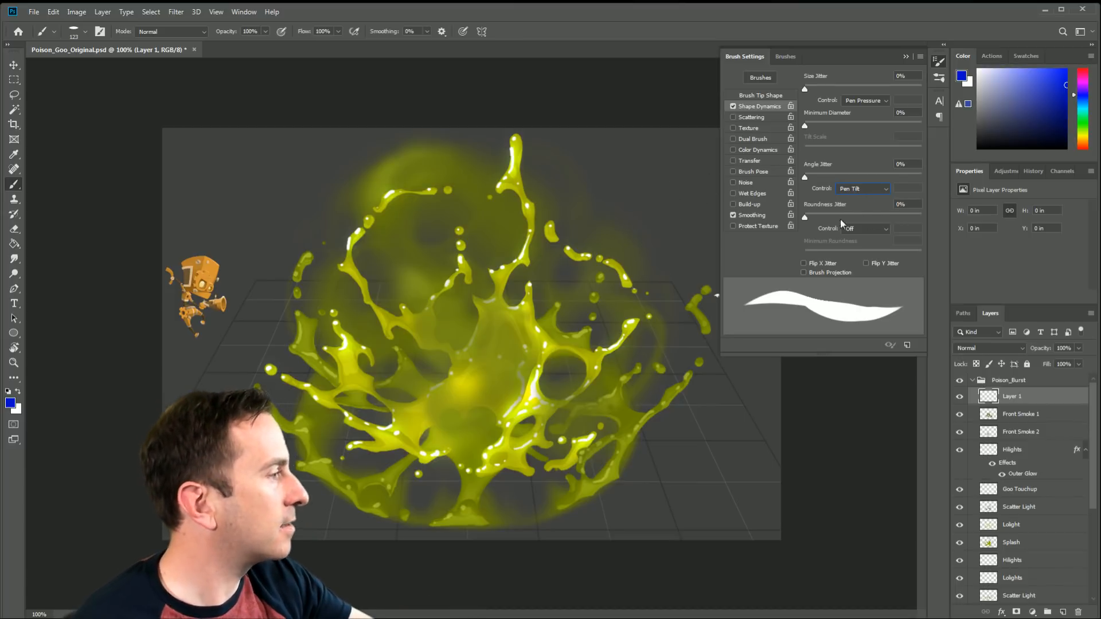
left_click(760, 95)
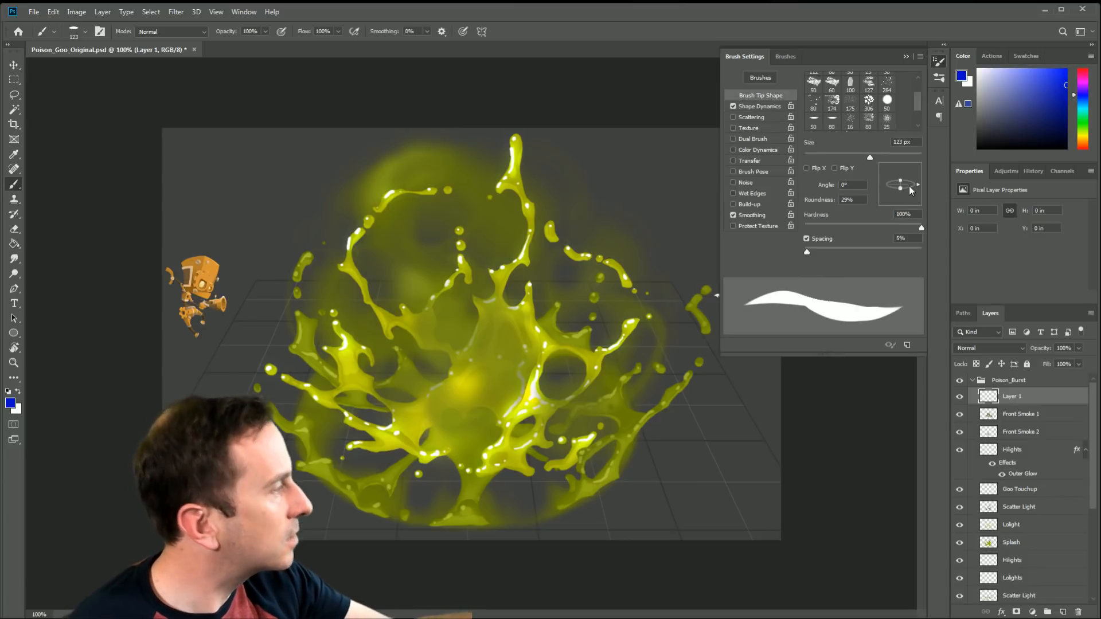
left_click_drag(901, 183, 900, 185)
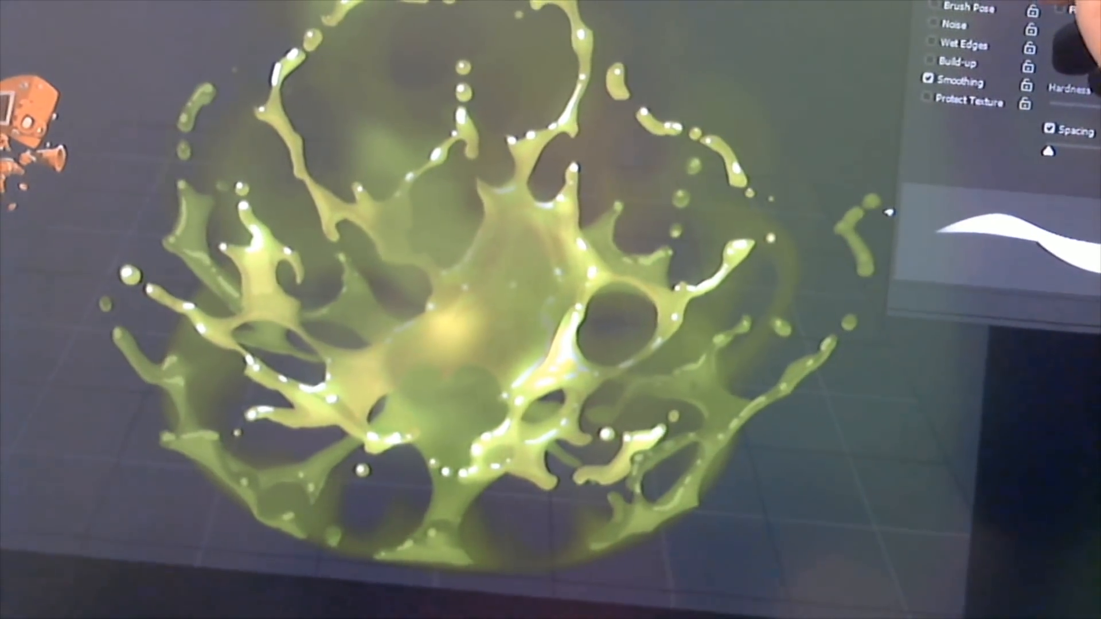
left_click(995, 1)
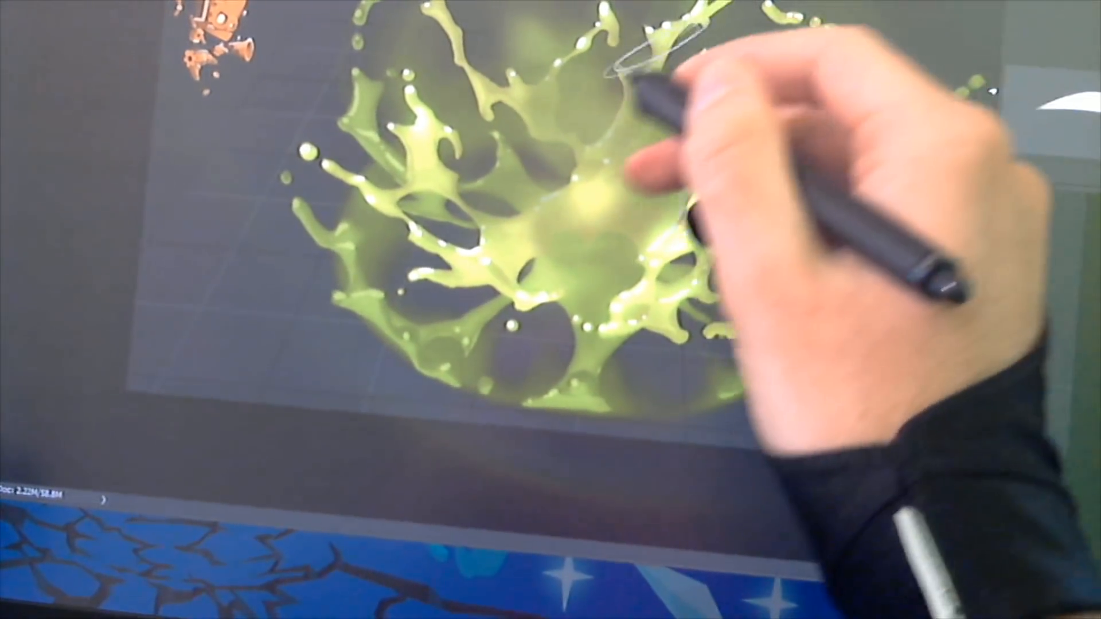
Step: Paint thin and broad yellow-green test strokes over the splash on Layer 1, varying the stroke direction and pen tilt
left_click_drag(654, 51, 457, 202)
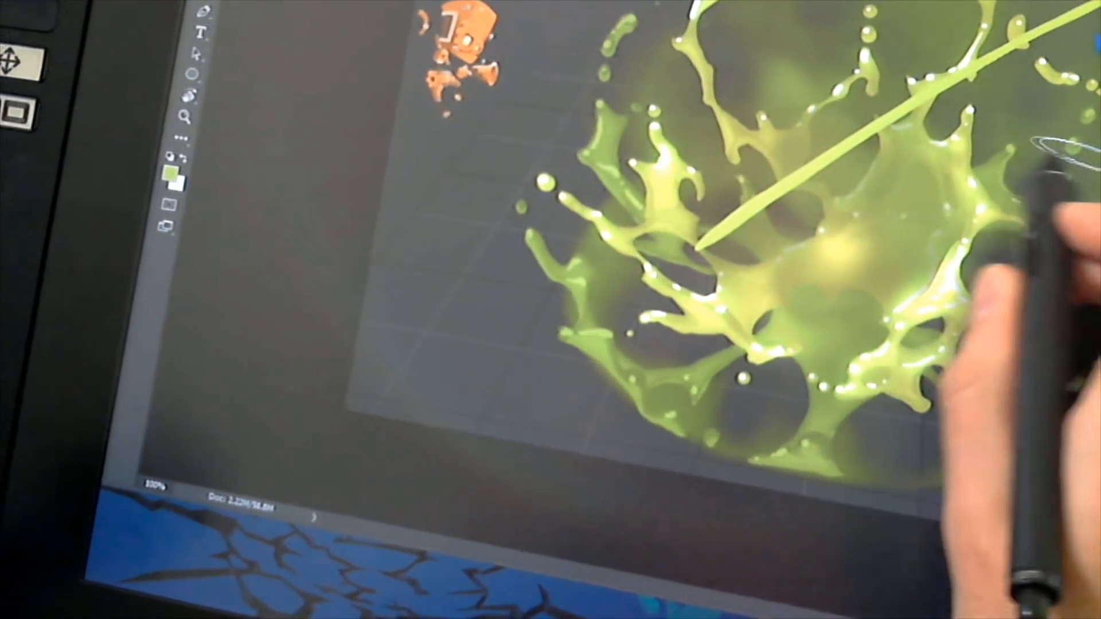
left_click_drag(1065, 148, 550, 336)
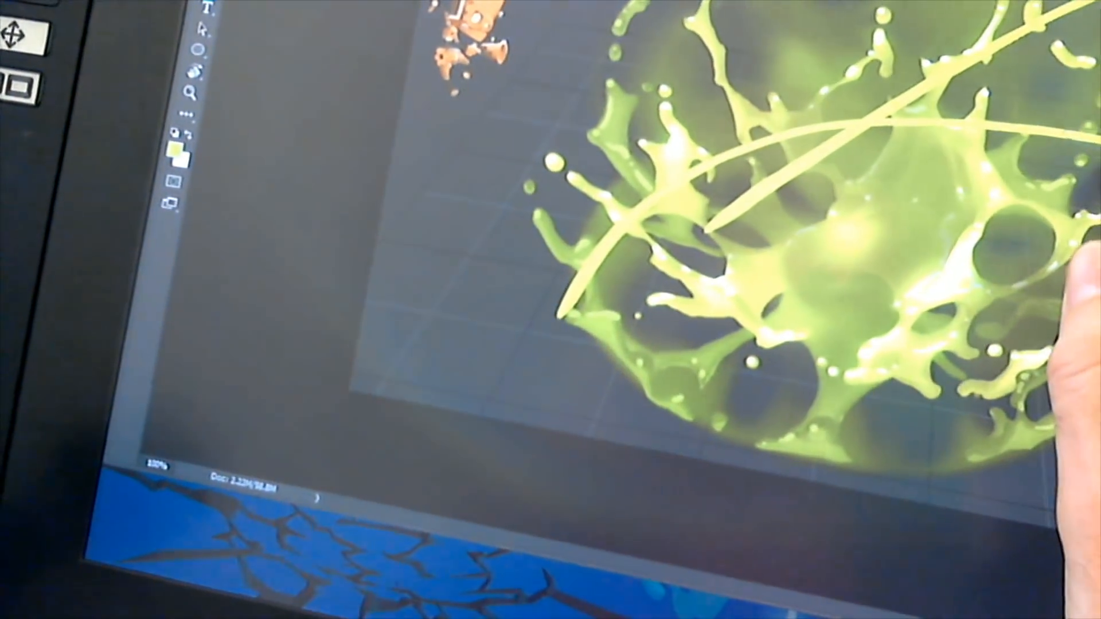
left_click_drag(1080, 140, 1067, 396)
mouse_move(685, 172)
left_mouse_down()
mouse_move(721, 207)
mouse_move(794, 350)
left_mouse_up()
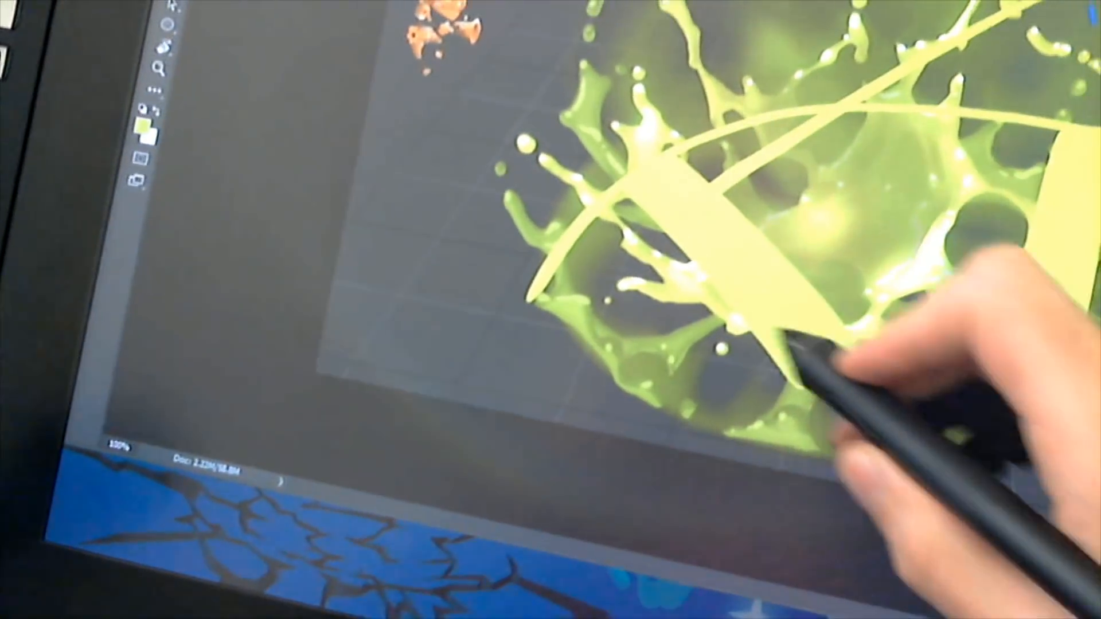
left_click_drag(628, 213, 913, 314)
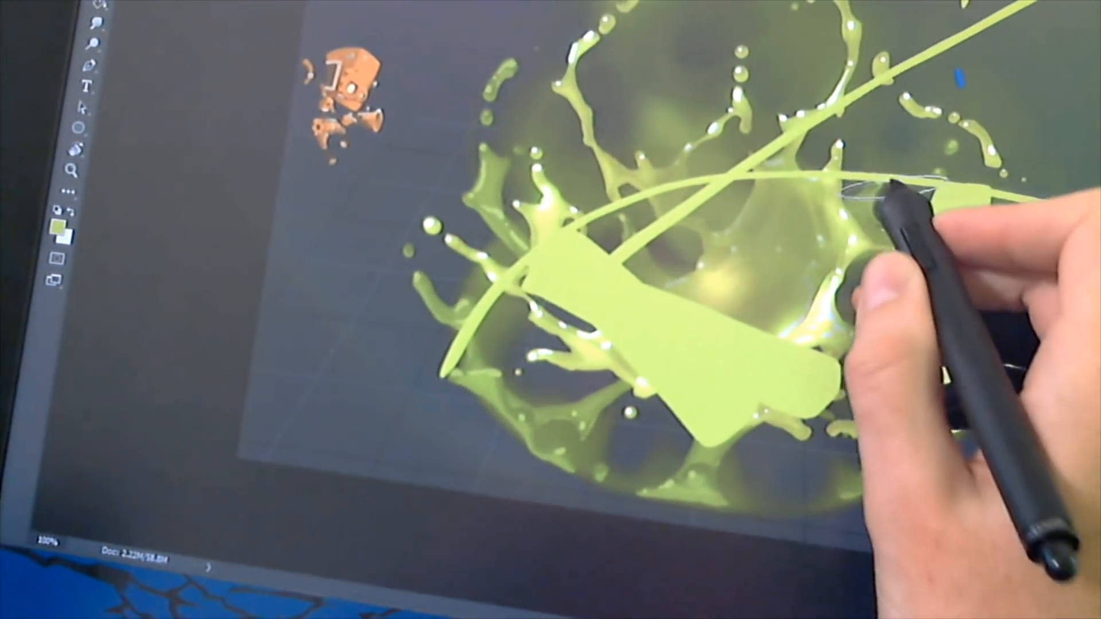
left_click_drag(890, 182, 853, 315)
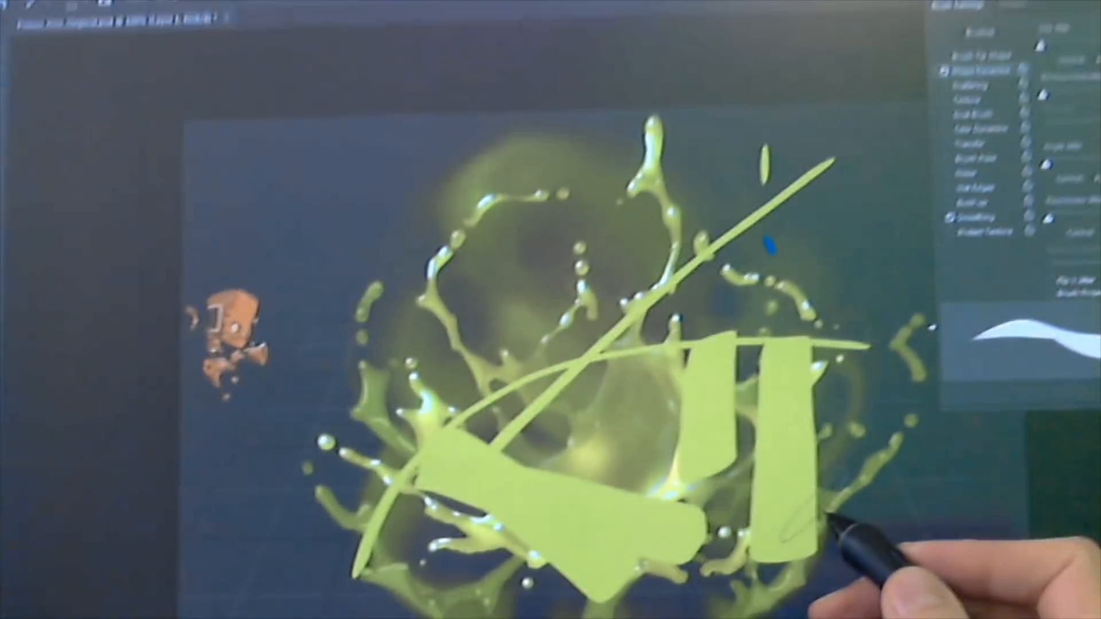
left_click_drag(645, 451, 622, 222)
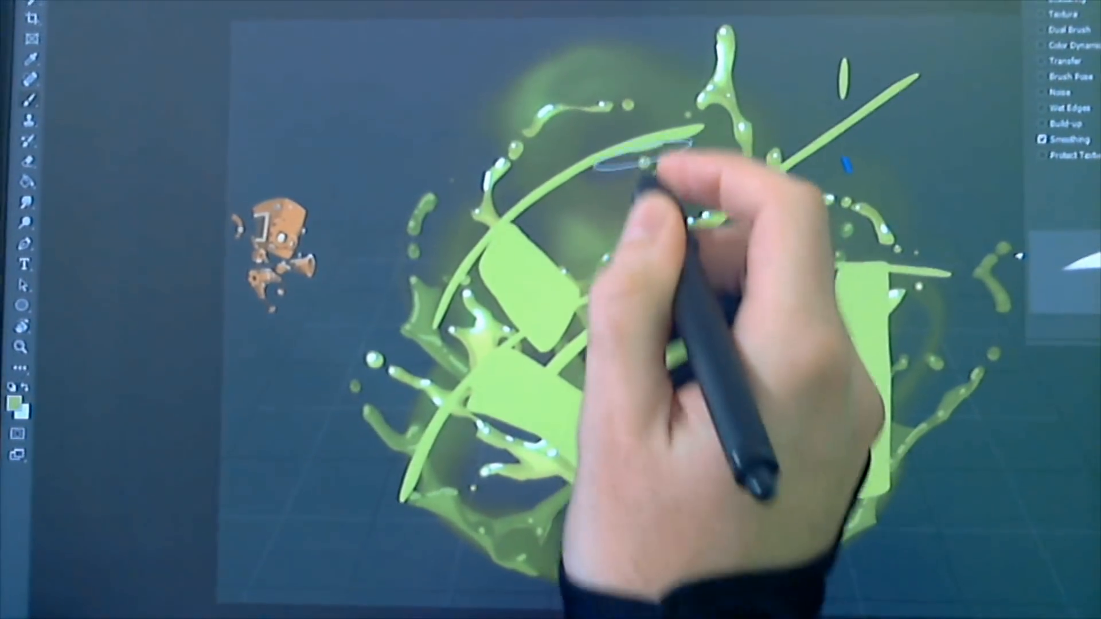
left_click_drag(643, 157, 640, 258)
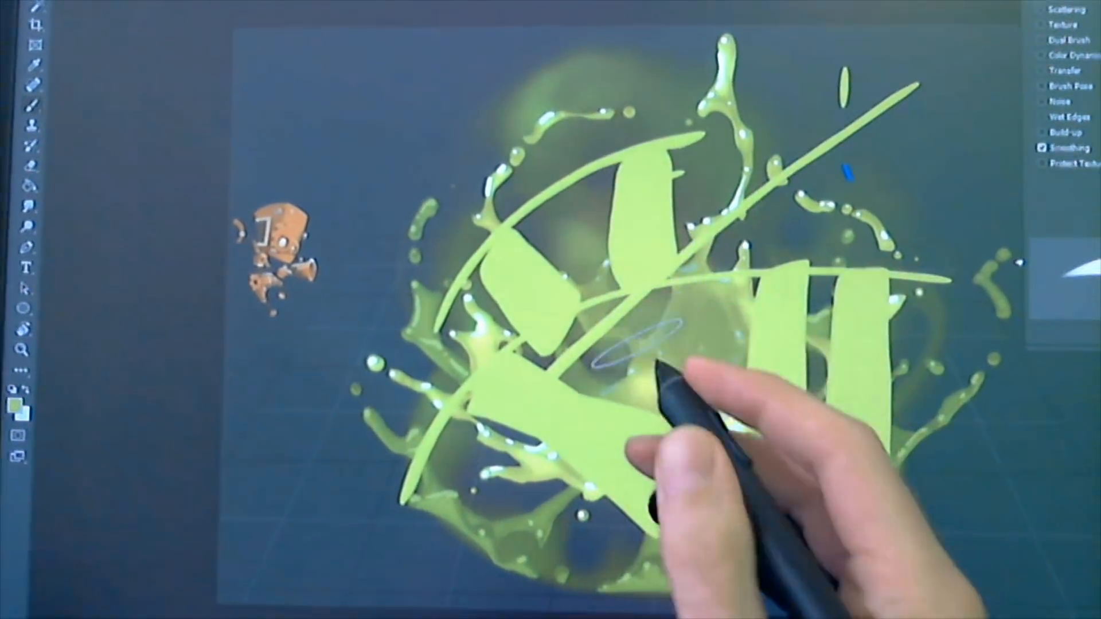
left_click_drag(670, 358, 751, 315)
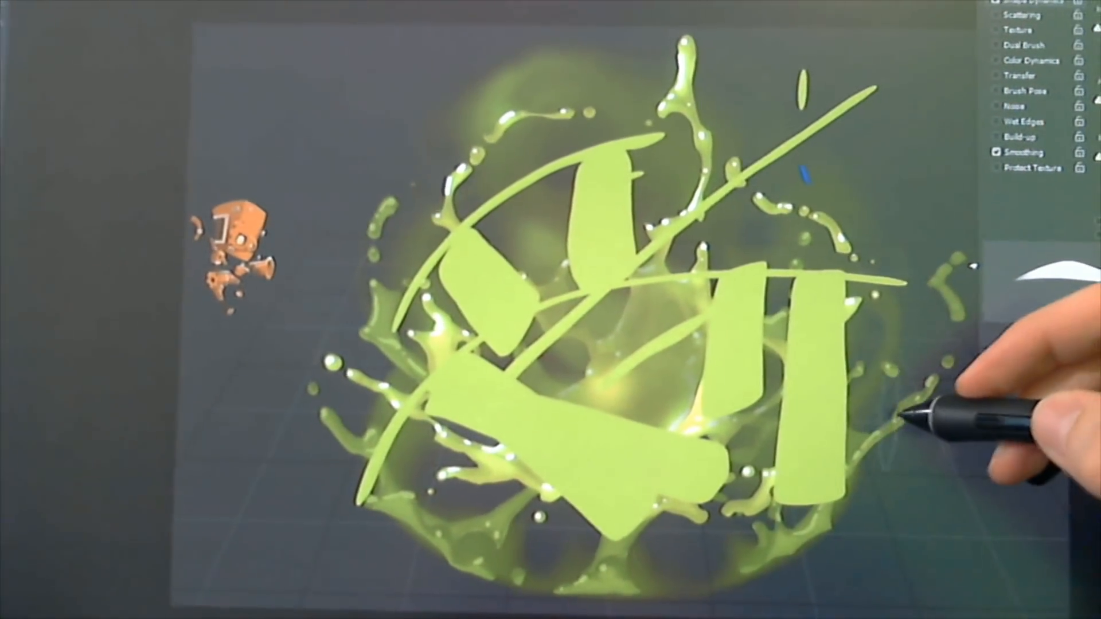
mouse_move(928, 436)
left_mouse_down()
mouse_move(989, 427)
mouse_move(1017, 447)
mouse_move(966, 565)
left_mouse_up()
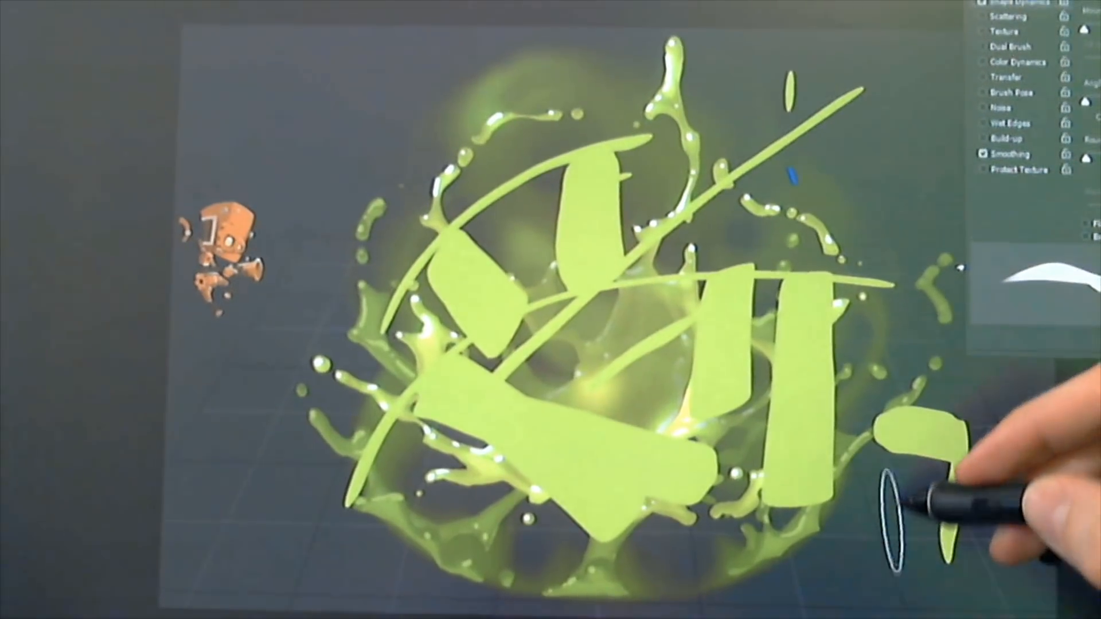
left_click_drag(889, 439, 888, 487)
left_click_drag(882, 341, 882, 390)
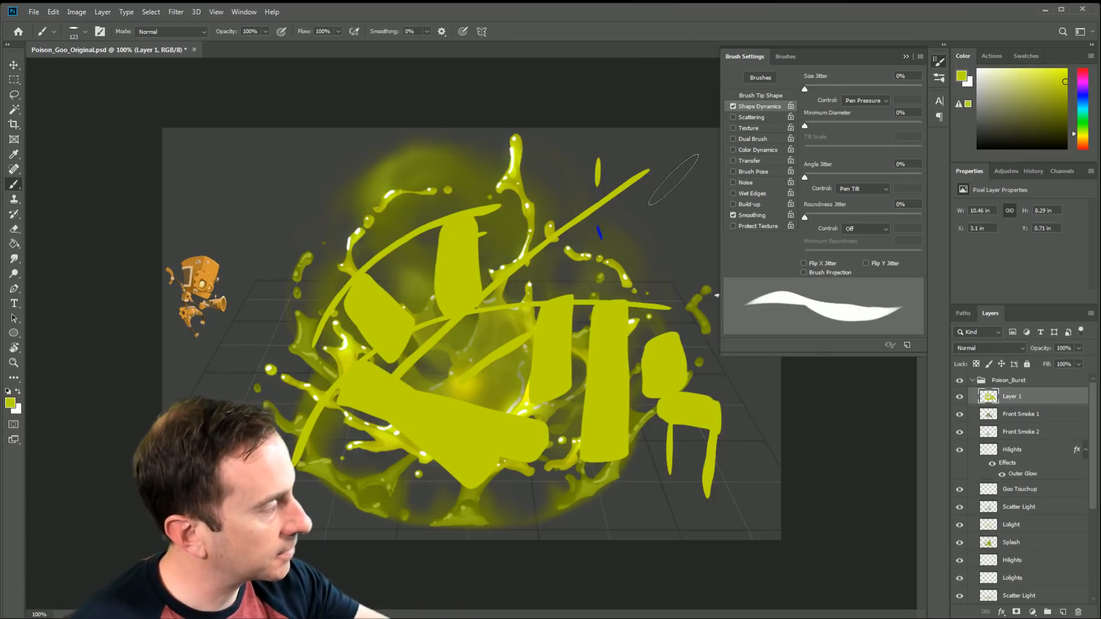
mouse_move(674, 196)
left_mouse_down()
mouse_move(594, 261)
mouse_move(695, 224)
mouse_move(606, 299)
left_mouse_up()
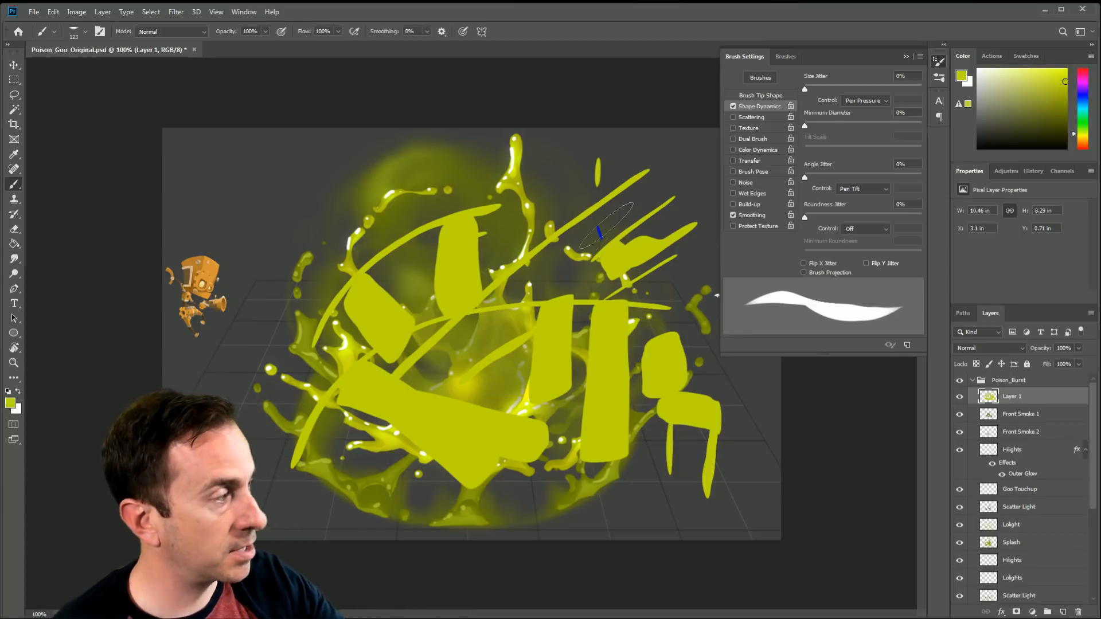
left_click_drag(600, 220, 601, 228)
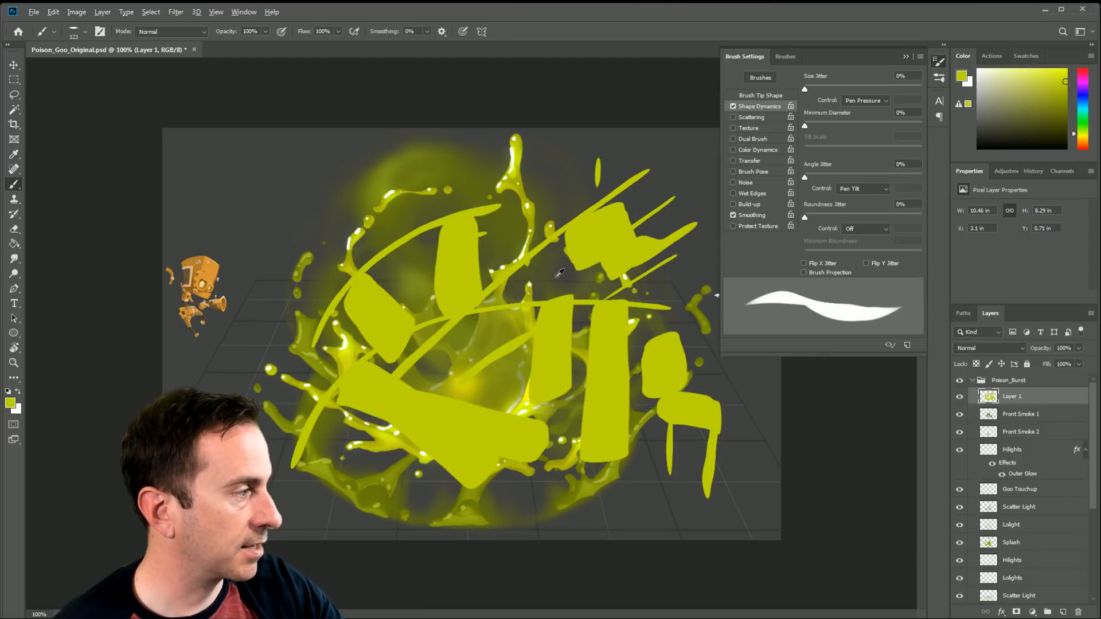
Step: Sample orange from the small robot and paint wavy strokes, and sample dark olive from the artwork and paint broad strokes over them
left_click(210, 264, "alt")
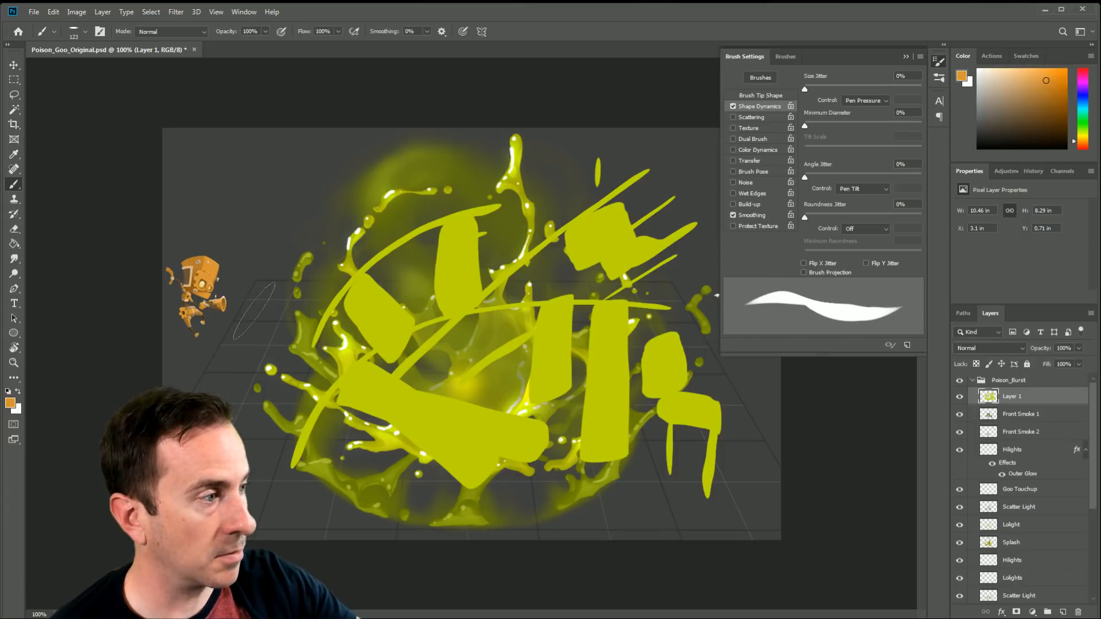
mouse_move(381, 350)
left_mouse_down()
mouse_move(424, 284)
mouse_move(510, 303)
mouse_move(567, 375)
left_mouse_up()
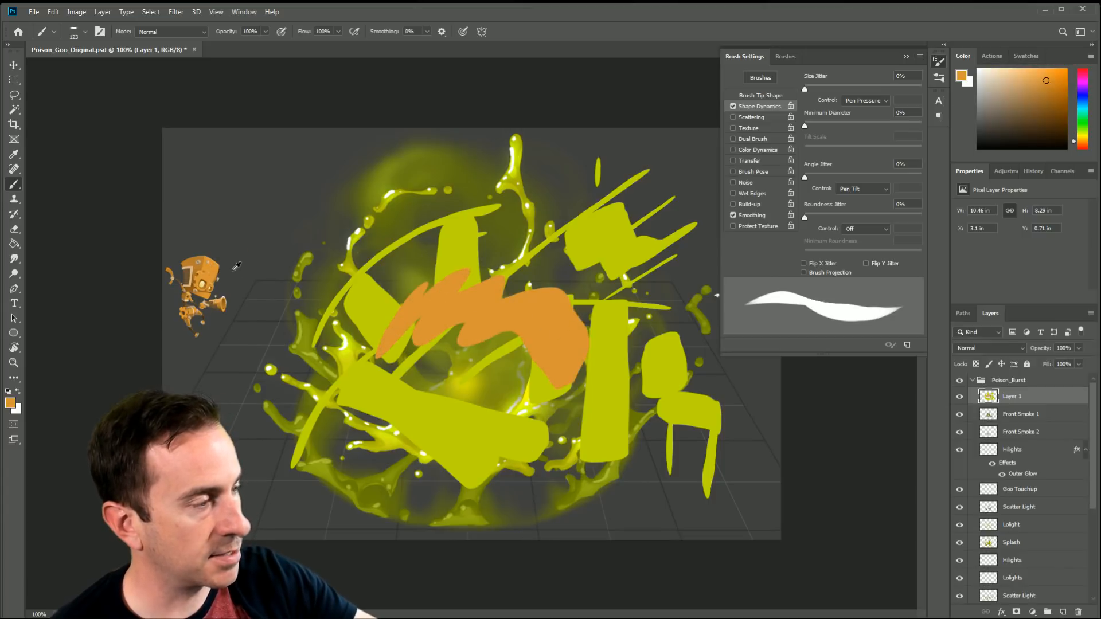
mouse_move(255, 258)
left_mouse_down()
mouse_move(428, 187)
mouse_move(596, 264)
left_mouse_up()
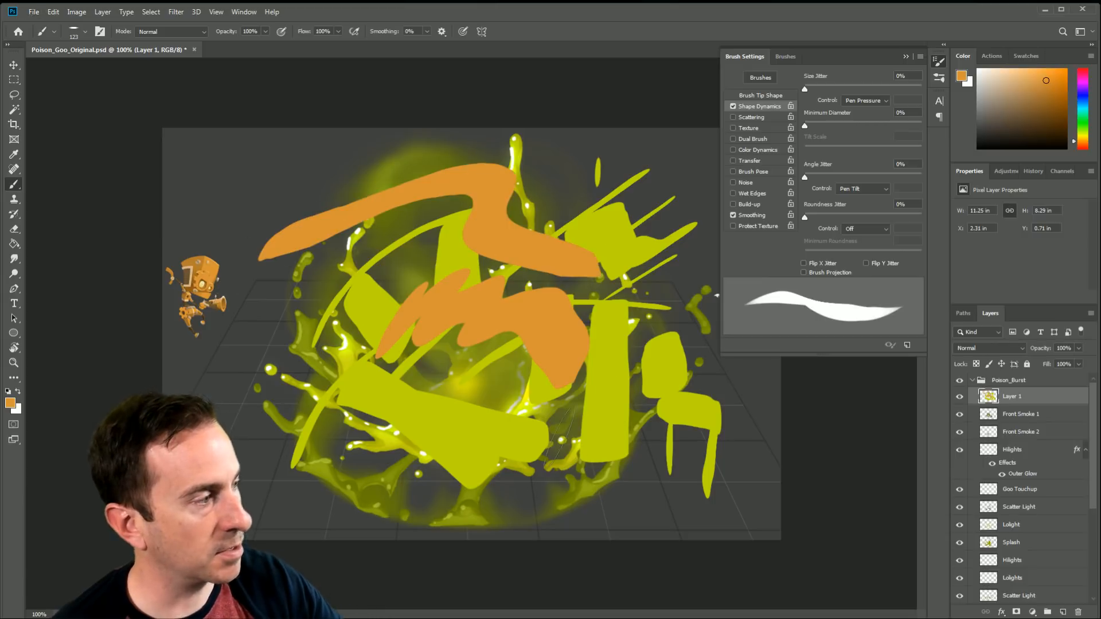
left_click(434, 265, "alt")
mouse_move(383, 291)
left_mouse_down()
mouse_move(639, 382)
mouse_move(225, 390)
mouse_move(447, 361)
left_mouse_up()
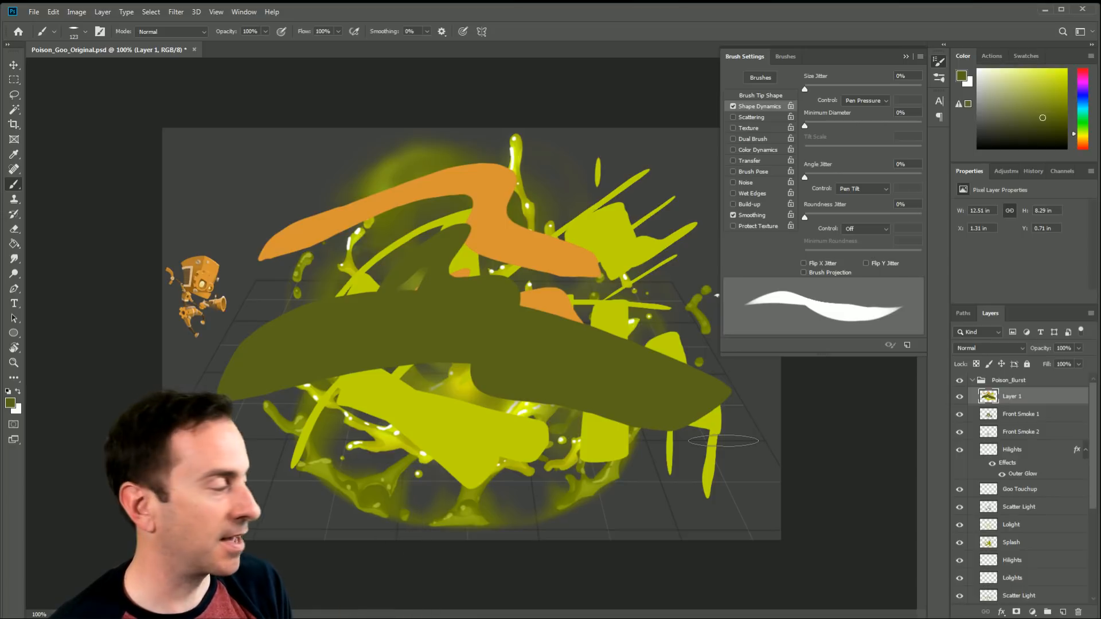
Step: Hide and delete the test-stroke Layer 1, and add a new empty layer above Front Smoke 1
left_click(960, 397)
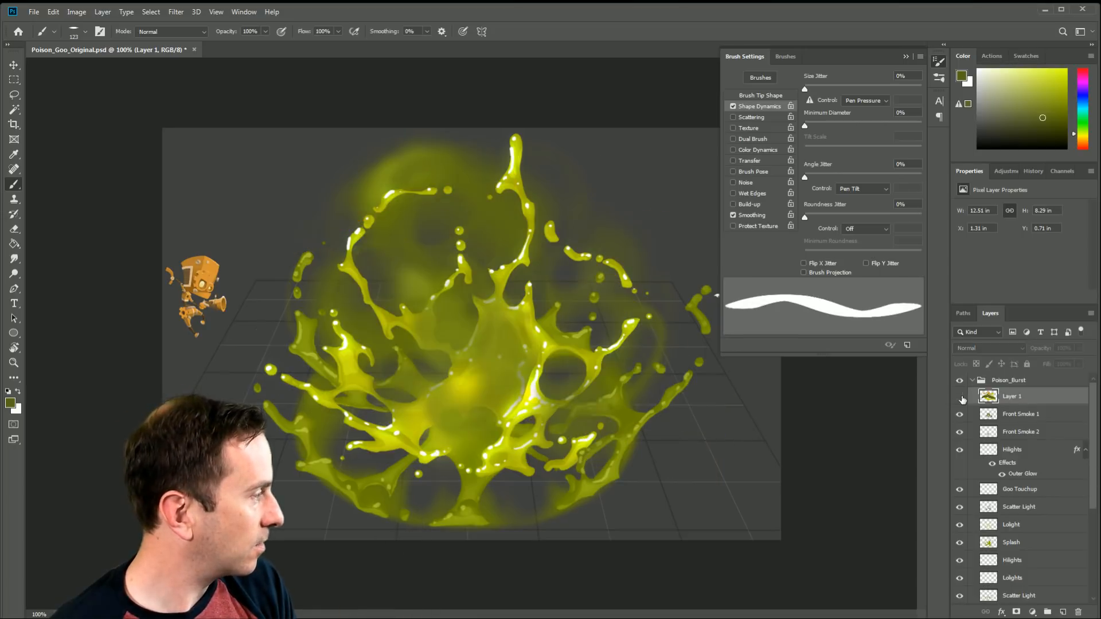
left_click(959, 413)
left_click(960, 414)
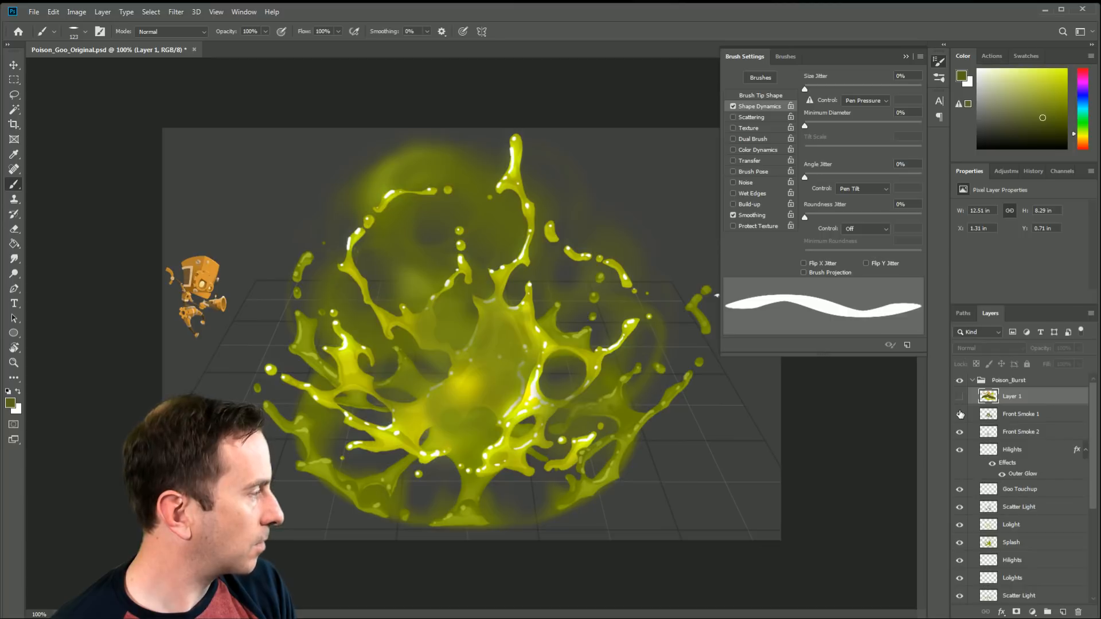
left_click(1077, 612)
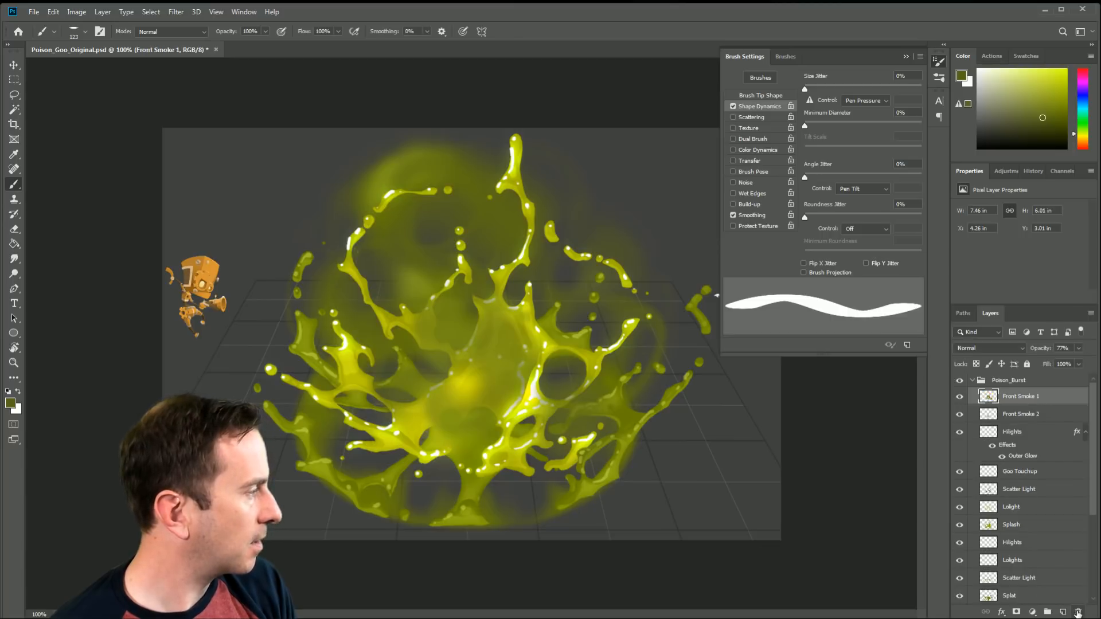
left_click(1062, 612)
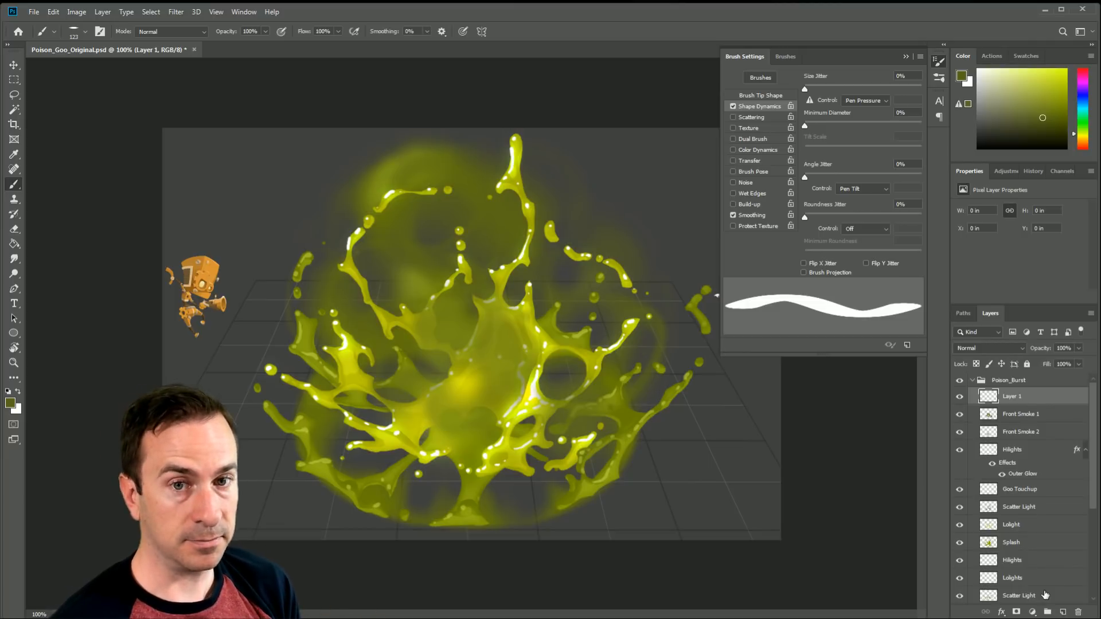
Step: Switch to the Eraser tool and display the brush preset library
key("e")
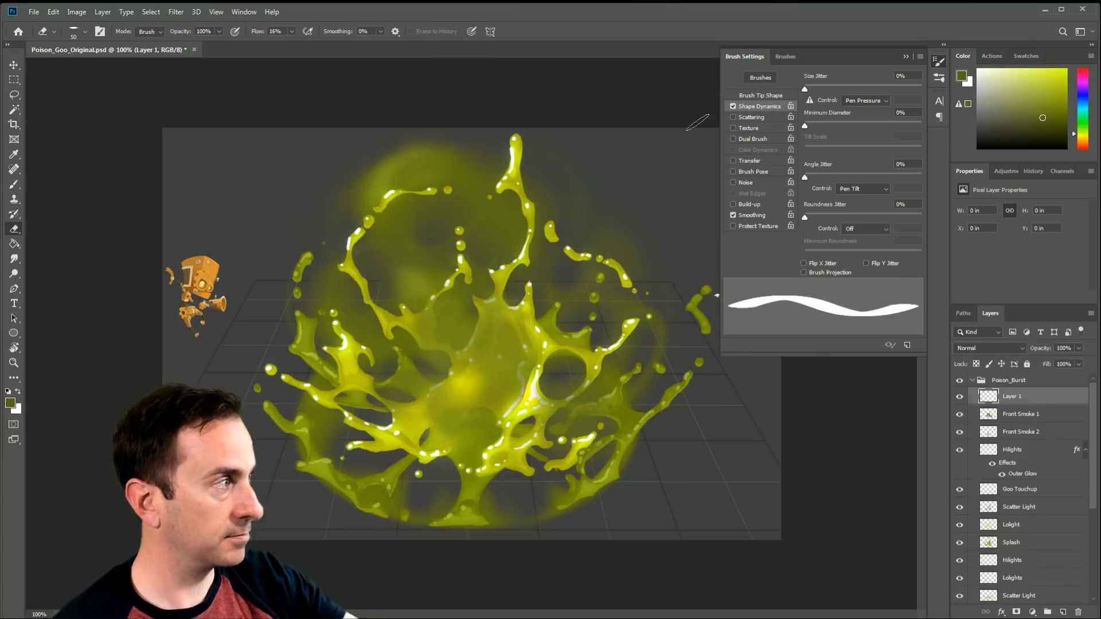
left_click(784, 56)
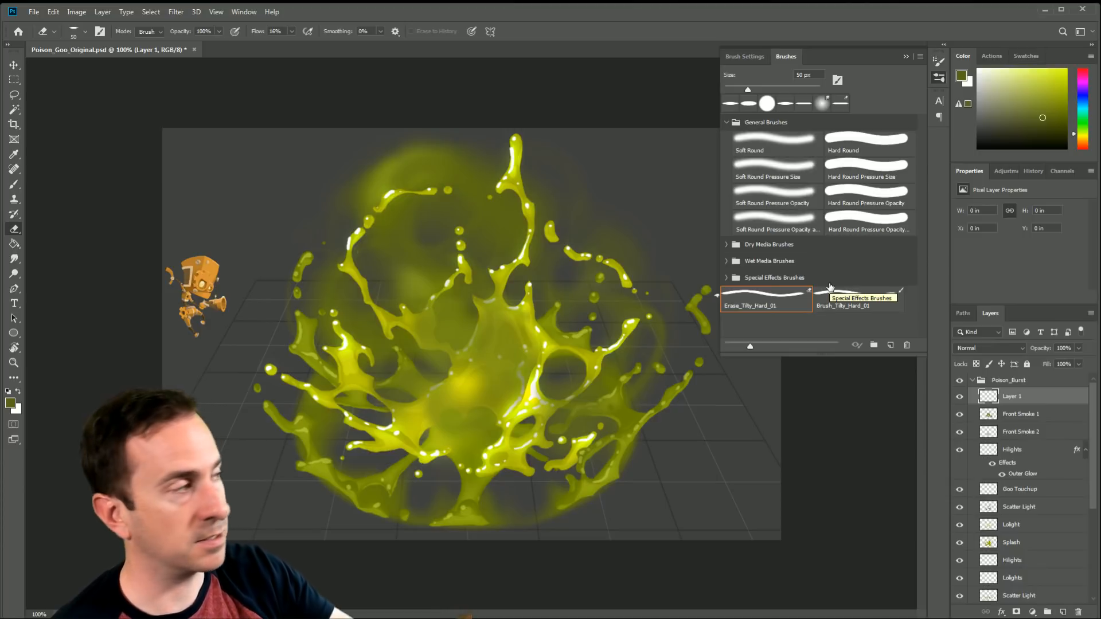
Step: Select the Erase_Tilty_Hard_01 eraser preset from the brush library and check the eraser's opacity and flow controls
left_click(744, 56)
left_click(786, 56)
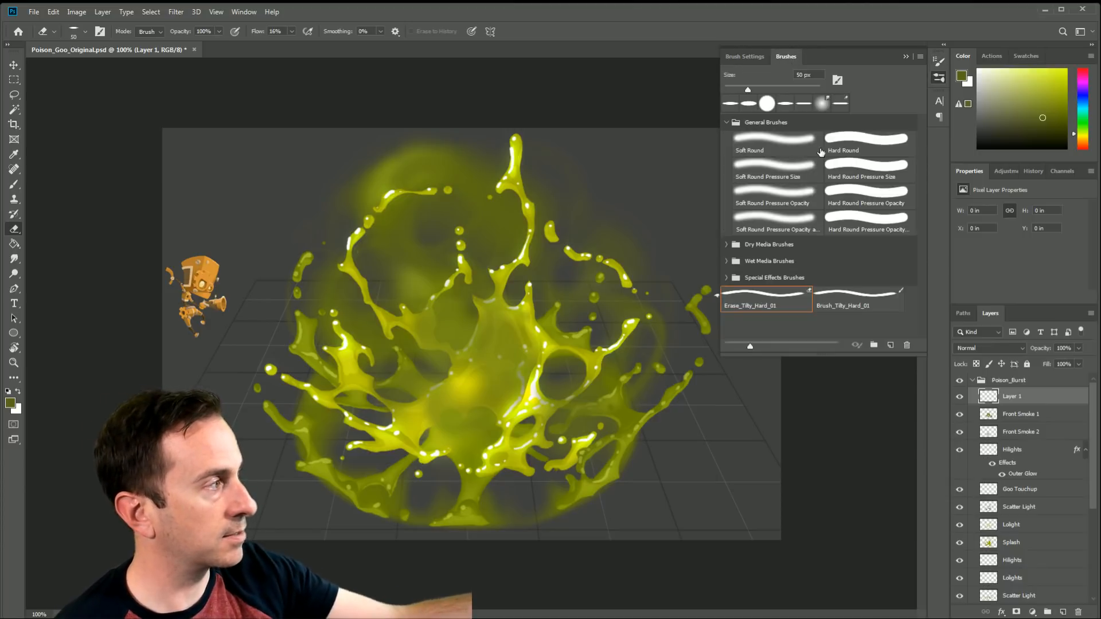
left_click(755, 299)
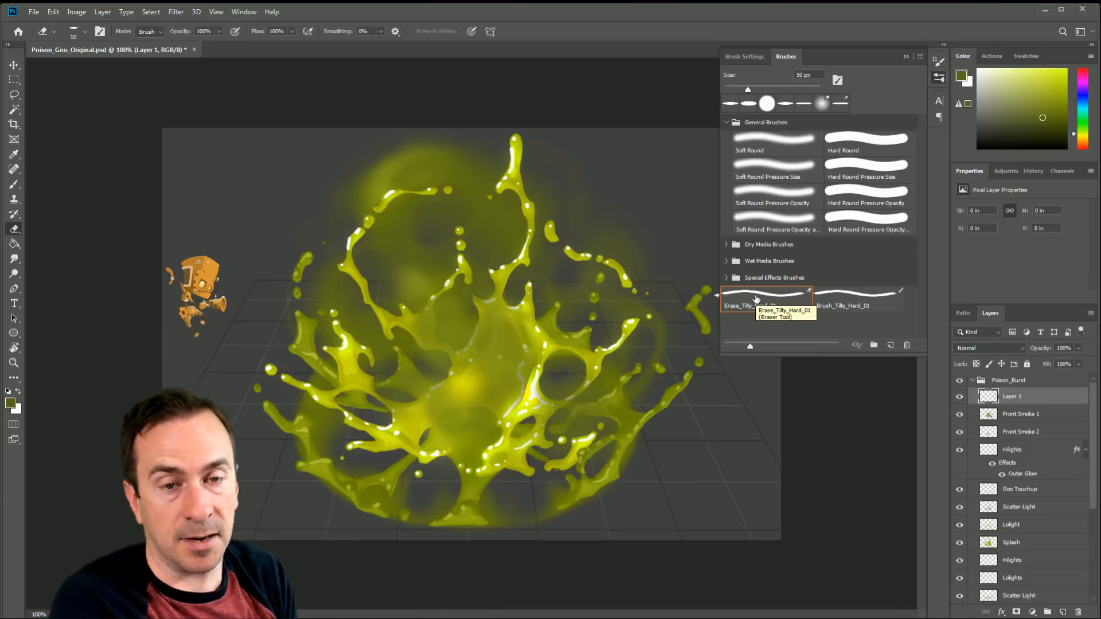
left_click(755, 299)
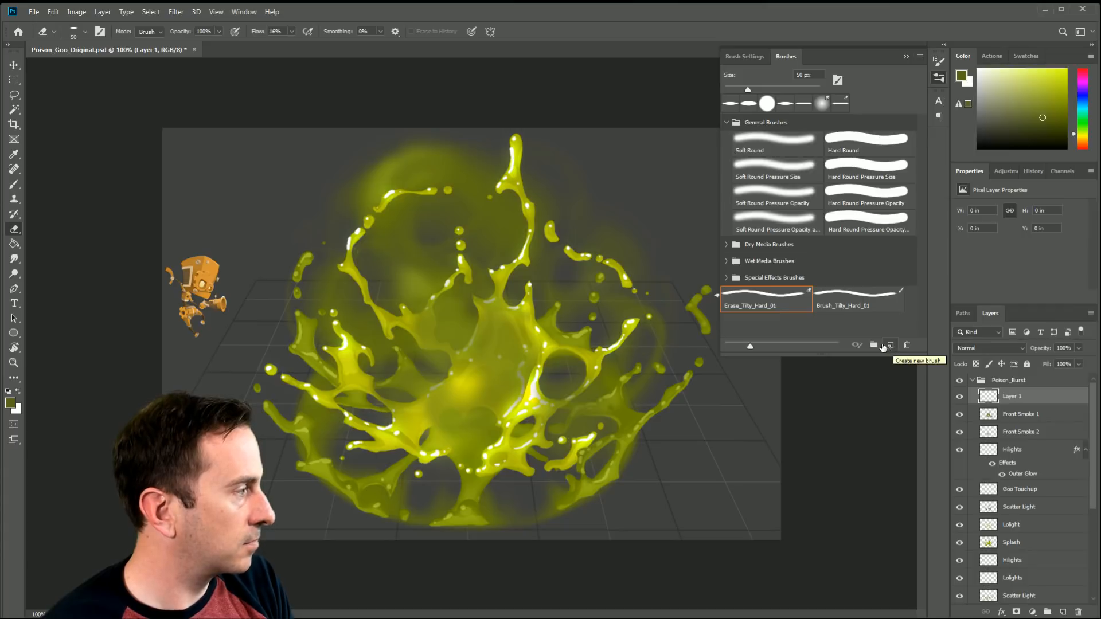
left_click(760, 291)
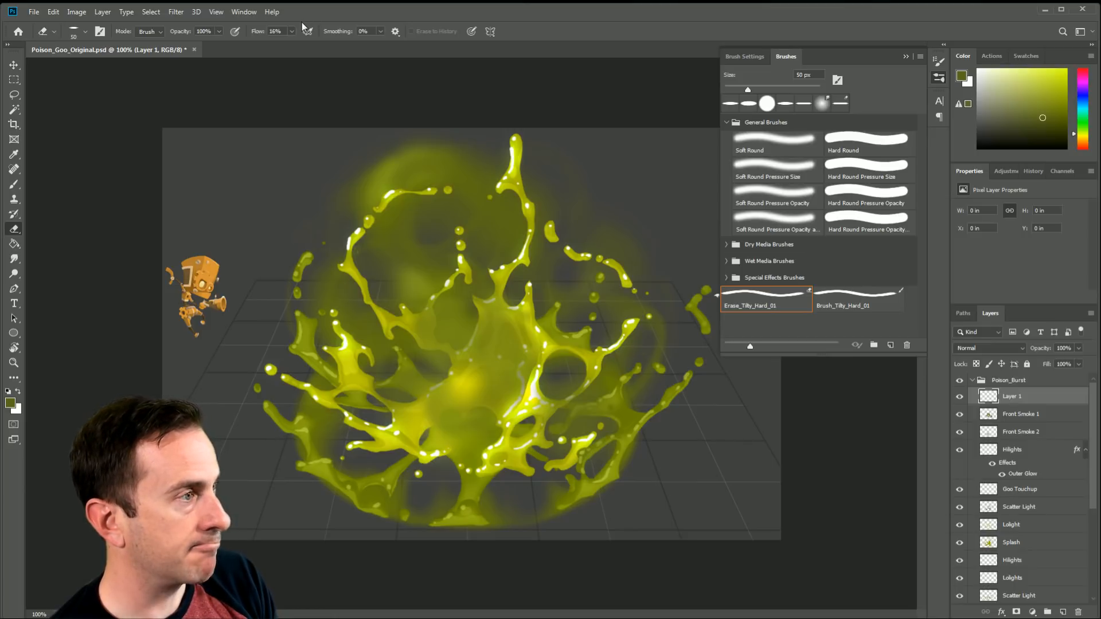
left_click(219, 32)
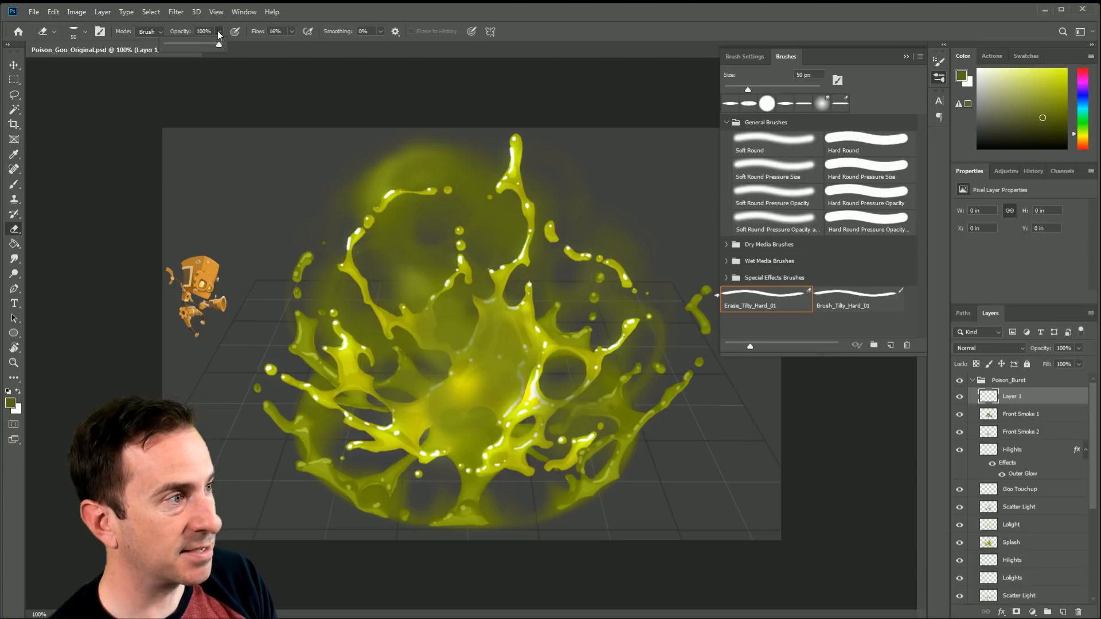
left_click(290, 32)
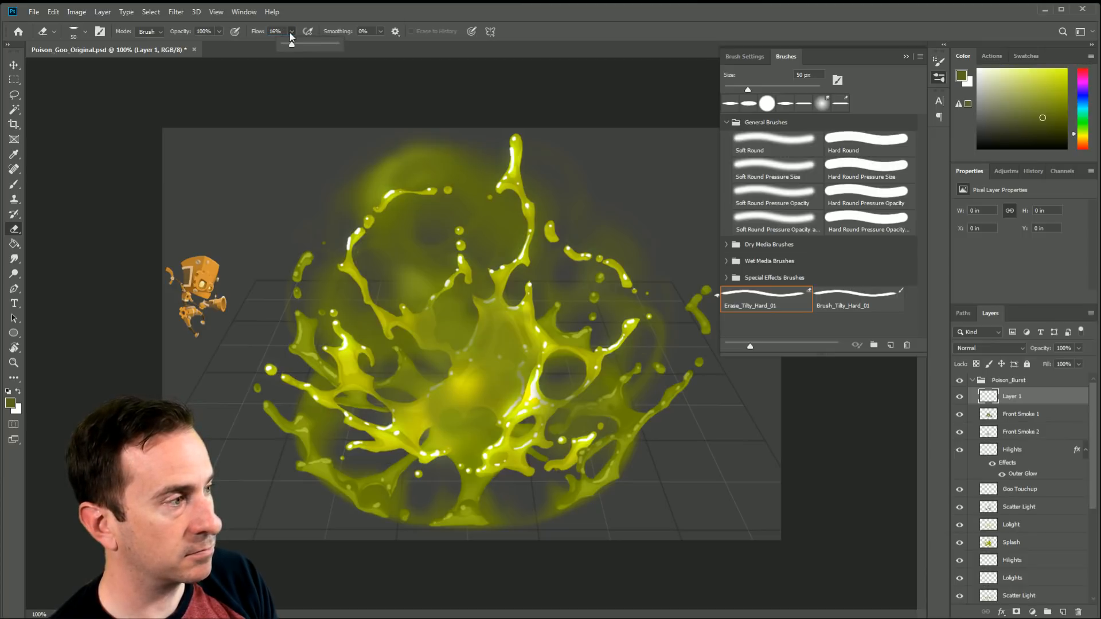
left_click(291, 35)
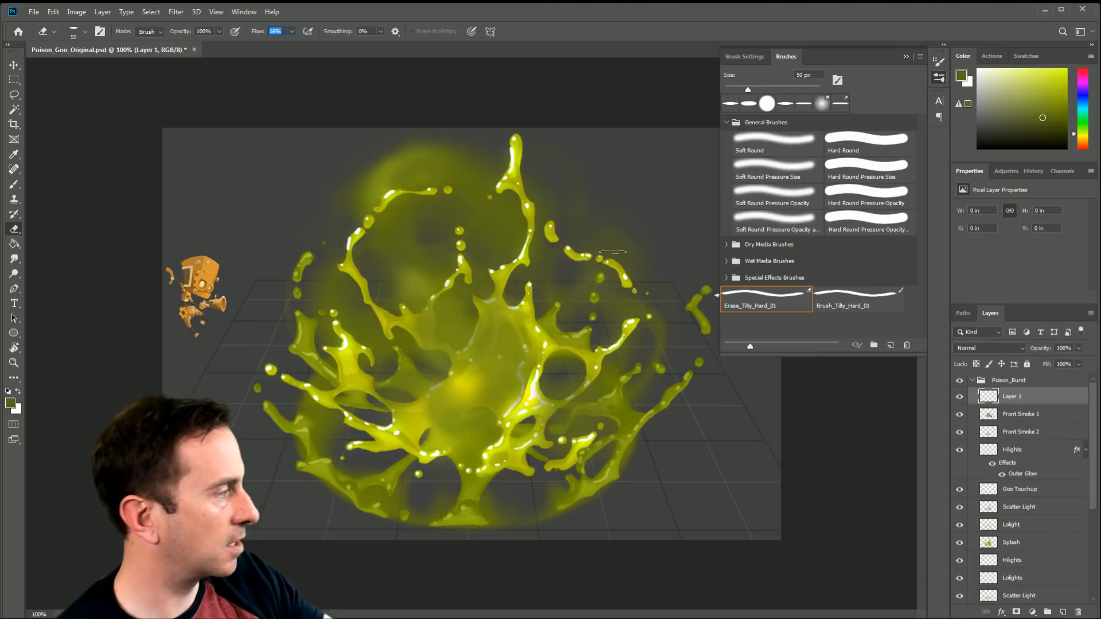
Step: Make Front Smoke 1 the active layer and toggle its visibility off and on
left_click(1020, 415)
left_click(959, 419)
left_click(958, 421)
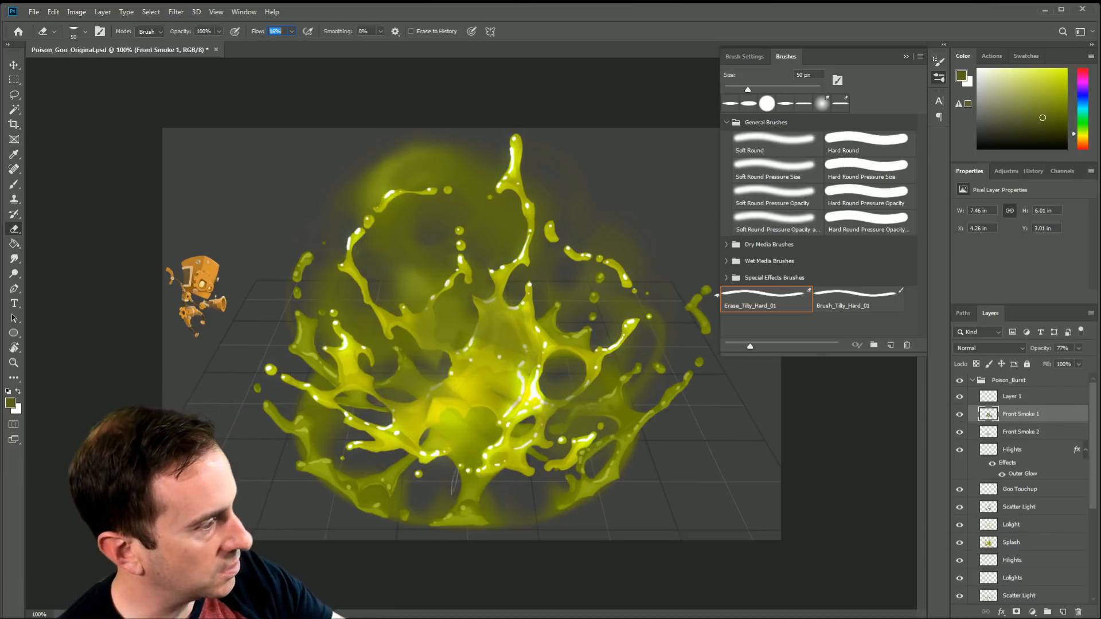
key("Return")
Step: Erase several test strokes from the smoke across the center of the splash, and undo all of them
mouse_move(441, 444)
left_mouse_down()
mouse_move(533, 338)
mouse_move(516, 313)
left_mouse_up()
mouse_move(475, 436)
left_mouse_down()
mouse_move(536, 344)
mouse_move(593, 375)
mouse_move(515, 298)
mouse_move(542, 418)
left_mouse_up()
left_click_drag(450, 412, 593, 401)
key("ctrl+z")
key("ctrl+z")
key("ctrl+z")
key("ctrl+z")
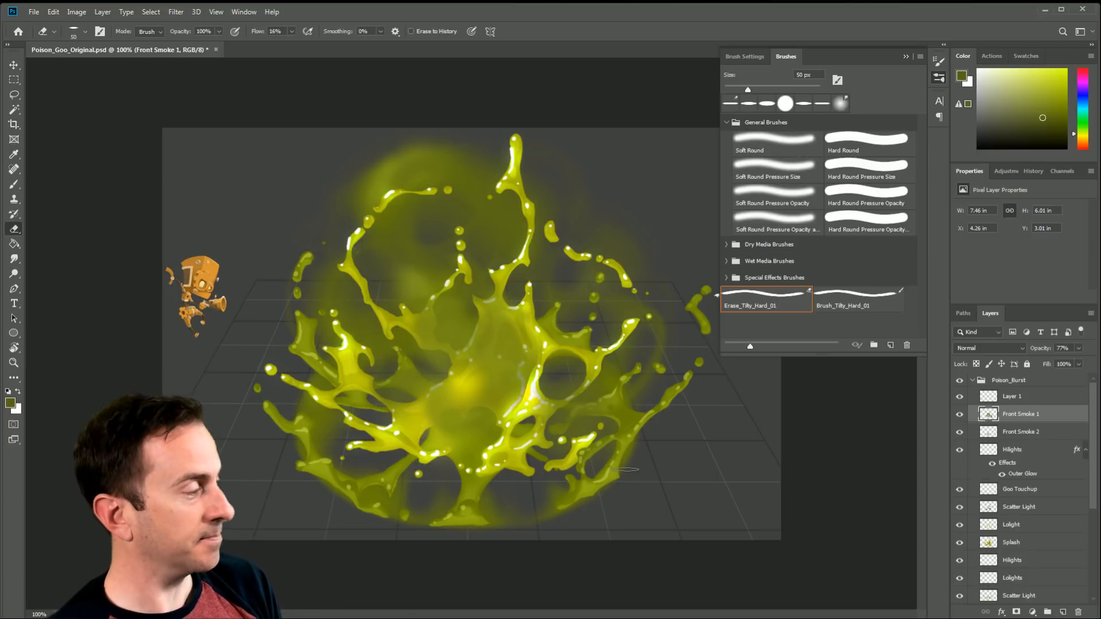
Step: Switch to the Lasso tool and display the available lasso variants
key("l")
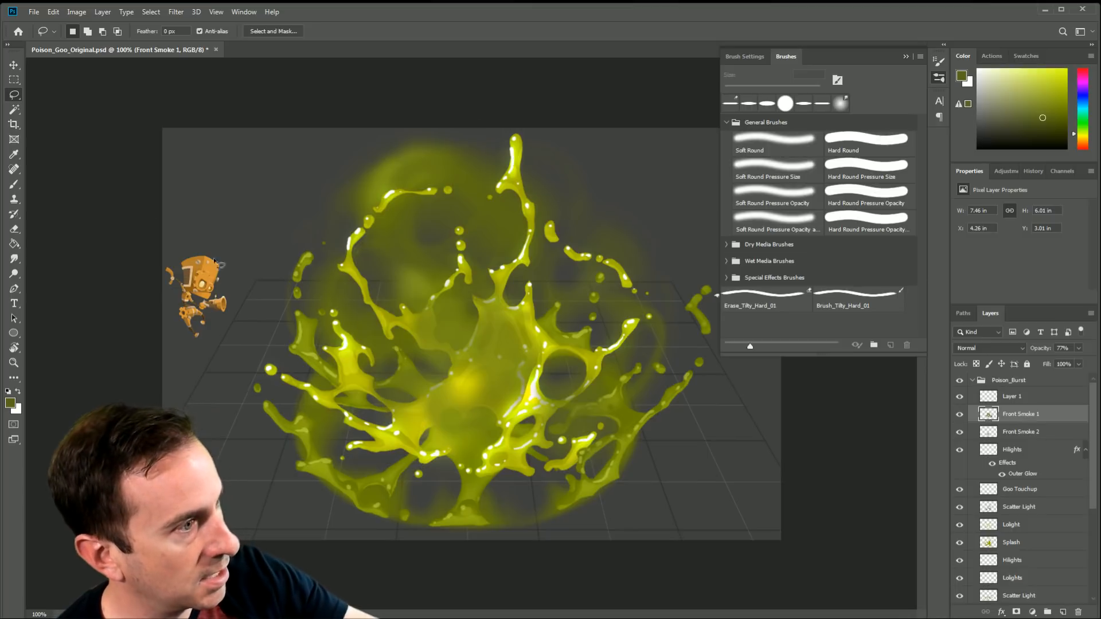
left_click(15, 98)
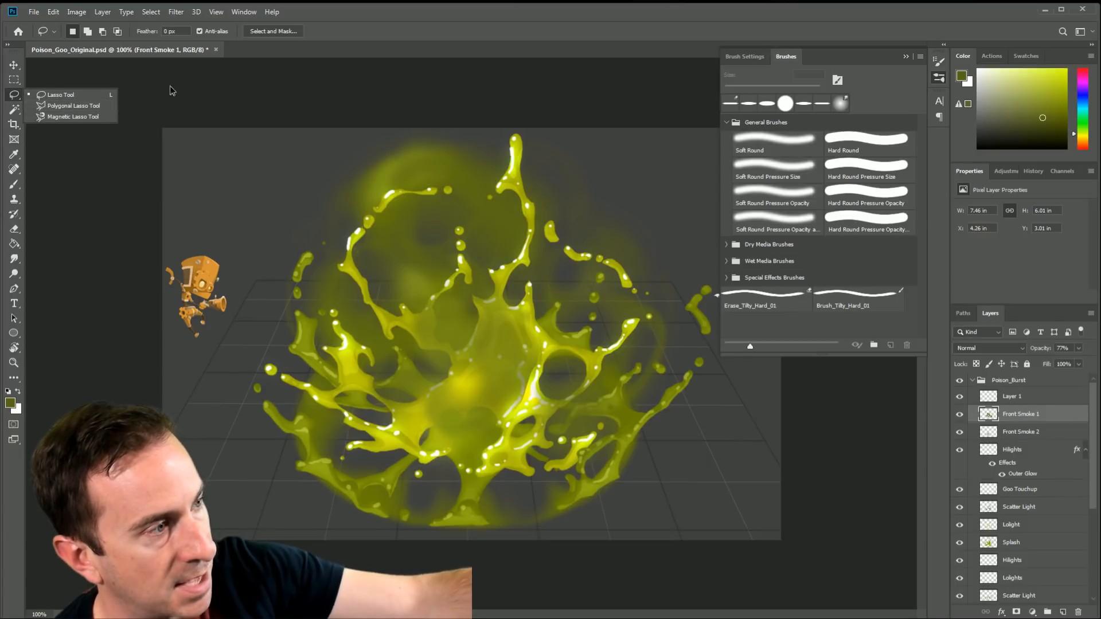
left_click(448, 36)
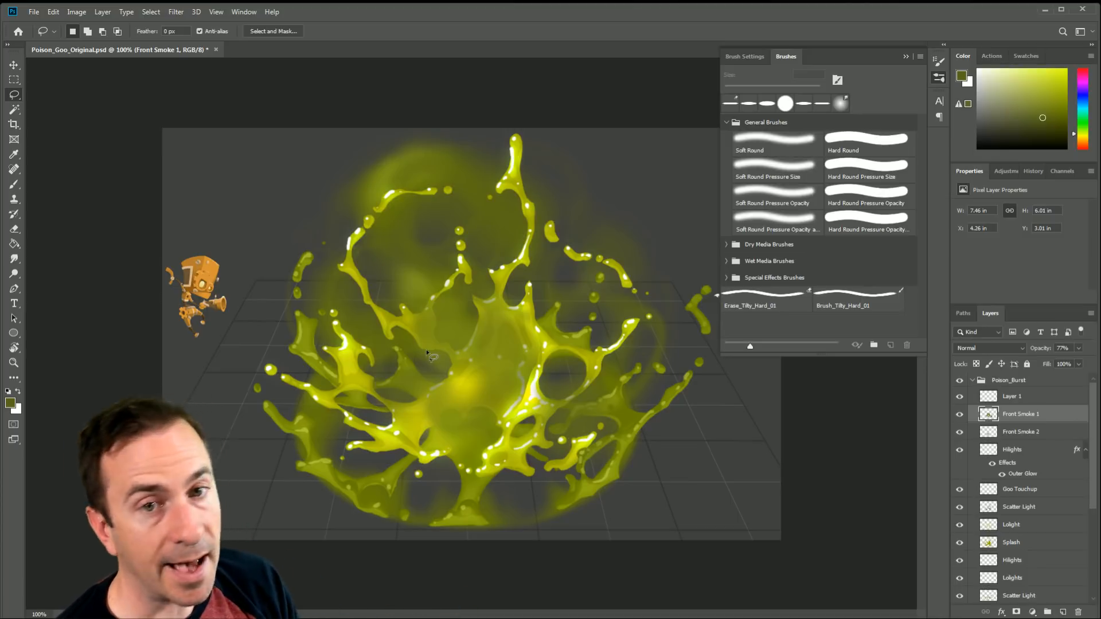
Step: Open the keyboard shortcuts editor and load the Photoshop Defaults set, saving the pending changes to the custom set
left_click(53, 13)
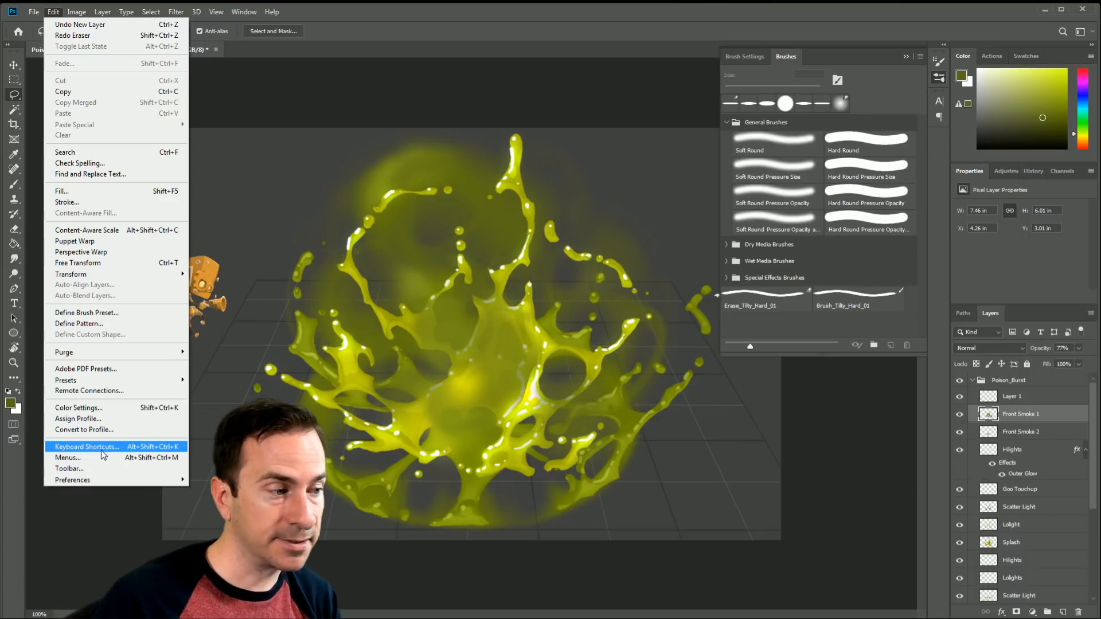
left_click(101, 450)
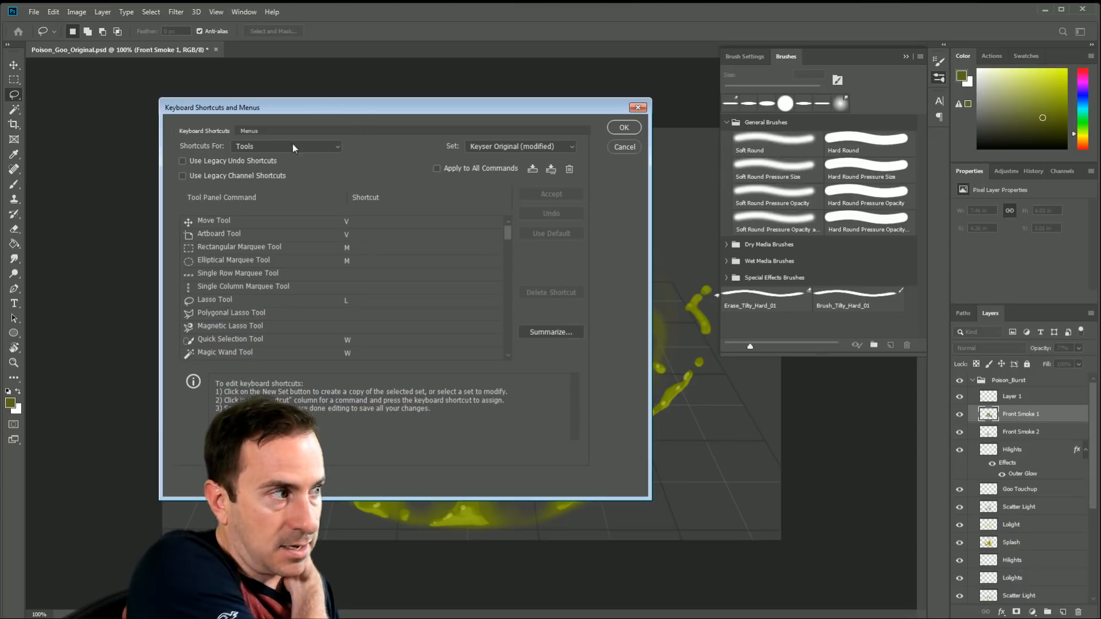
left_click(473, 147)
left_click(504, 162)
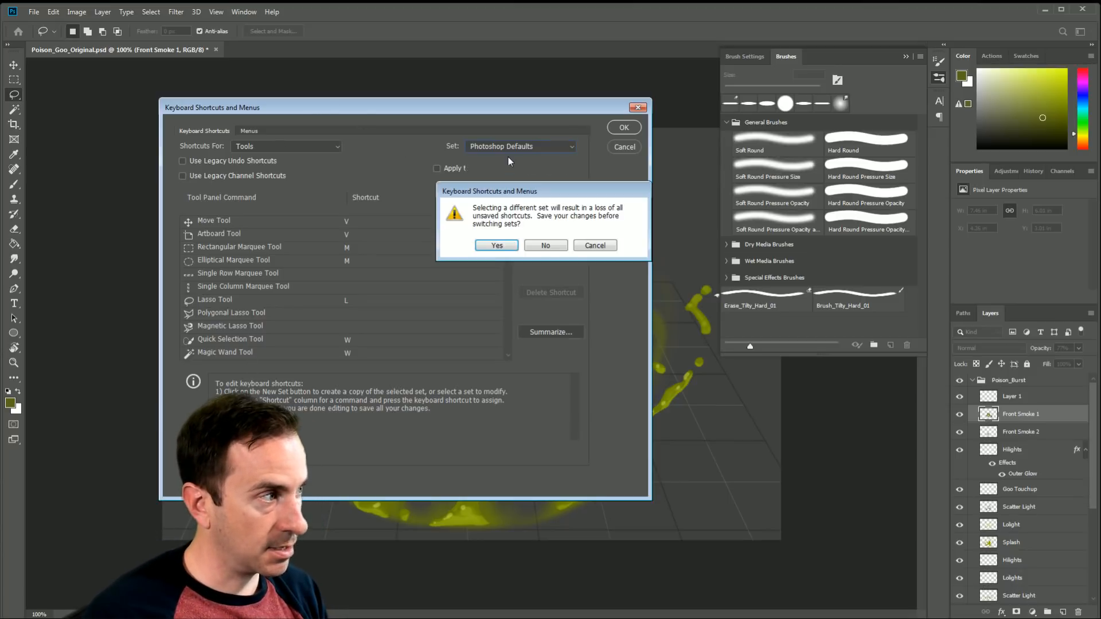
left_click(508, 241)
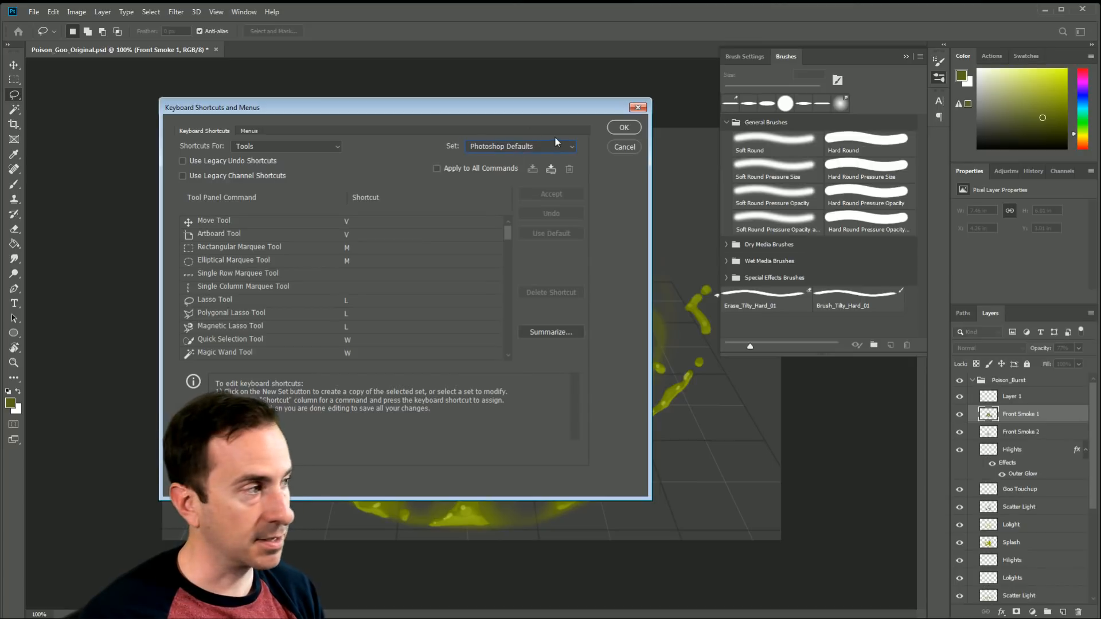
Step: Start saving a copy of the Photoshop Defaults shortcut set, cancel it, and load the custom shortcut set again
left_click(550, 170)
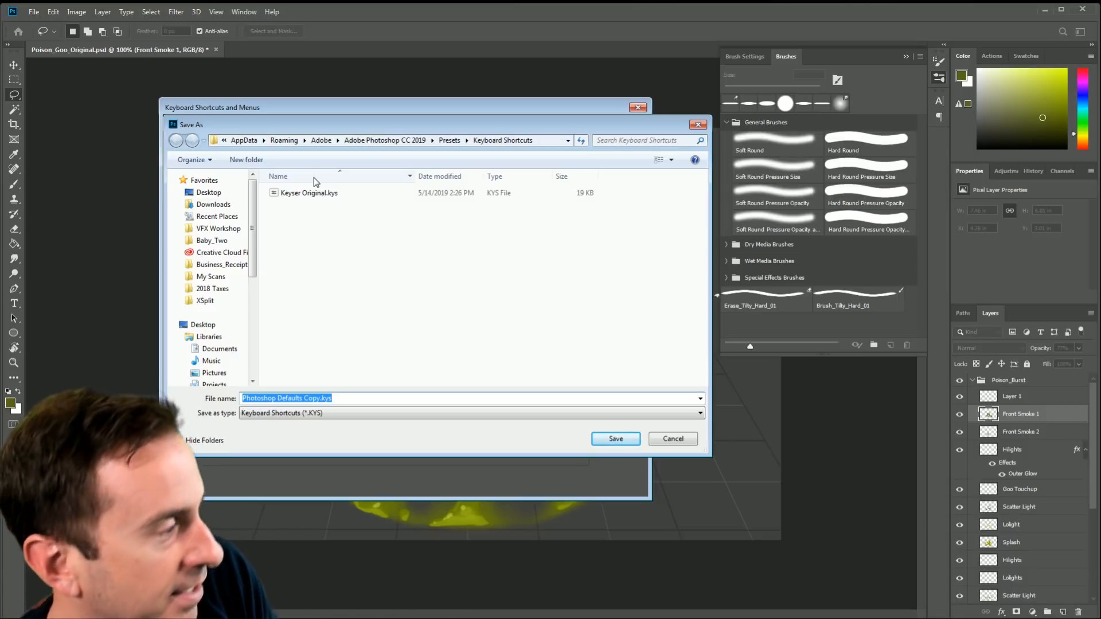
left_click(625, 437)
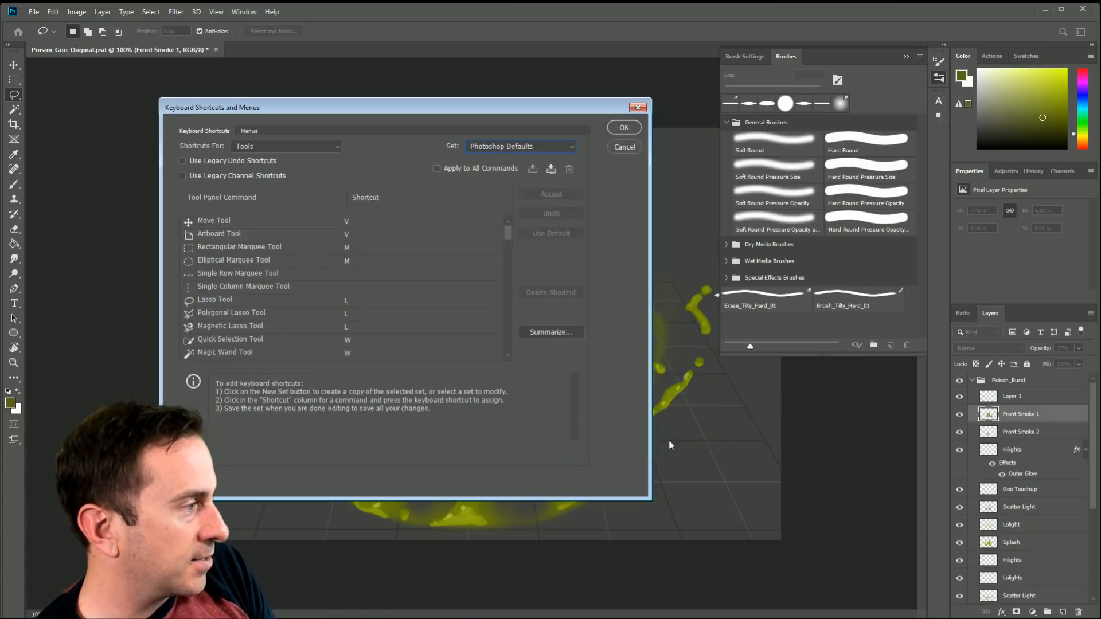
left_click(507, 144)
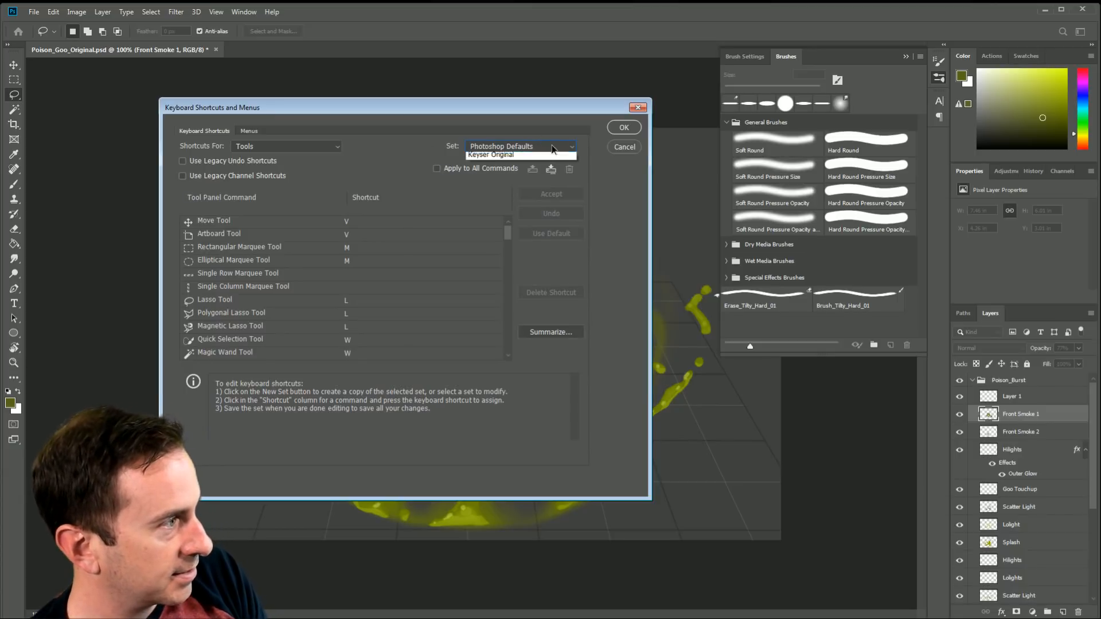
left_click(492, 178)
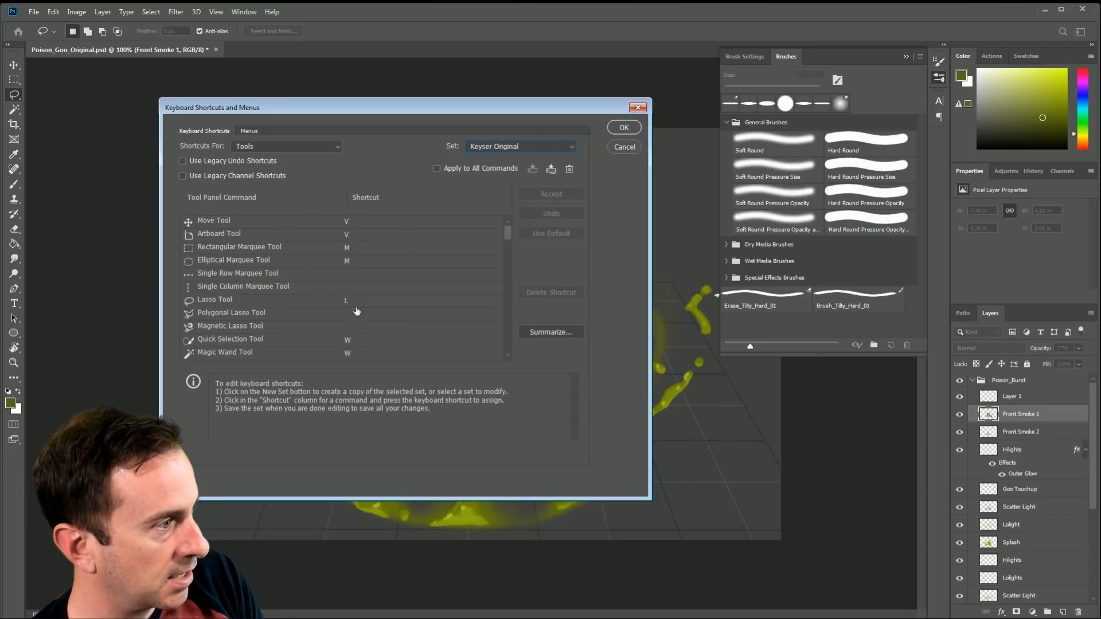
Step: Examine the shortcuts assigned to the lasso, gradient and other tools in the custom set, and cancel out of the editor
left_click(229, 303)
left_click(235, 314)
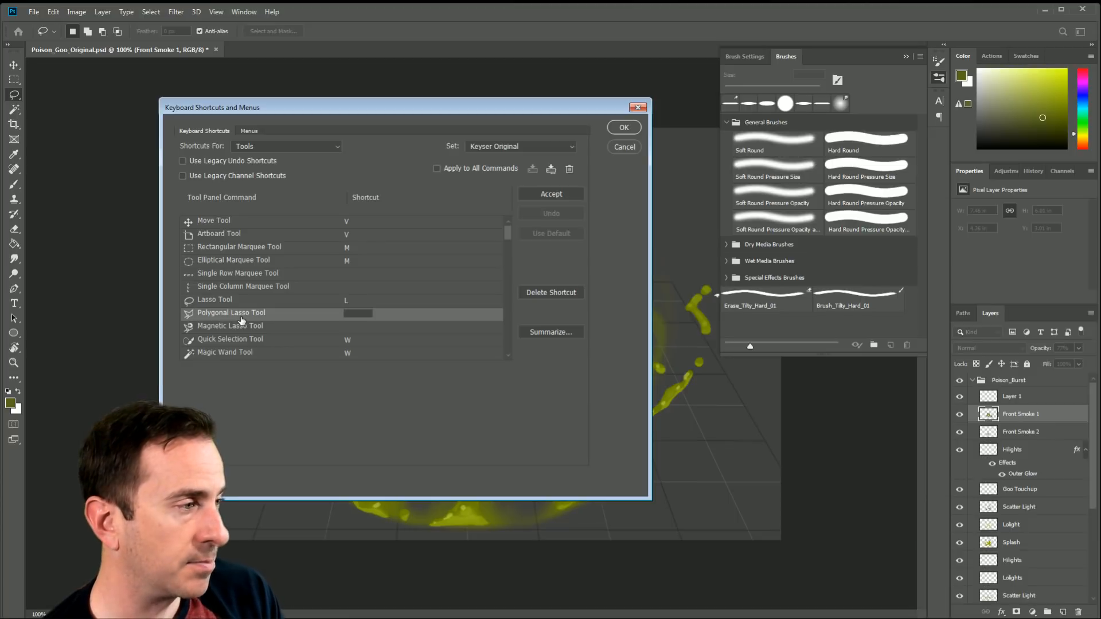
left_click(238, 332)
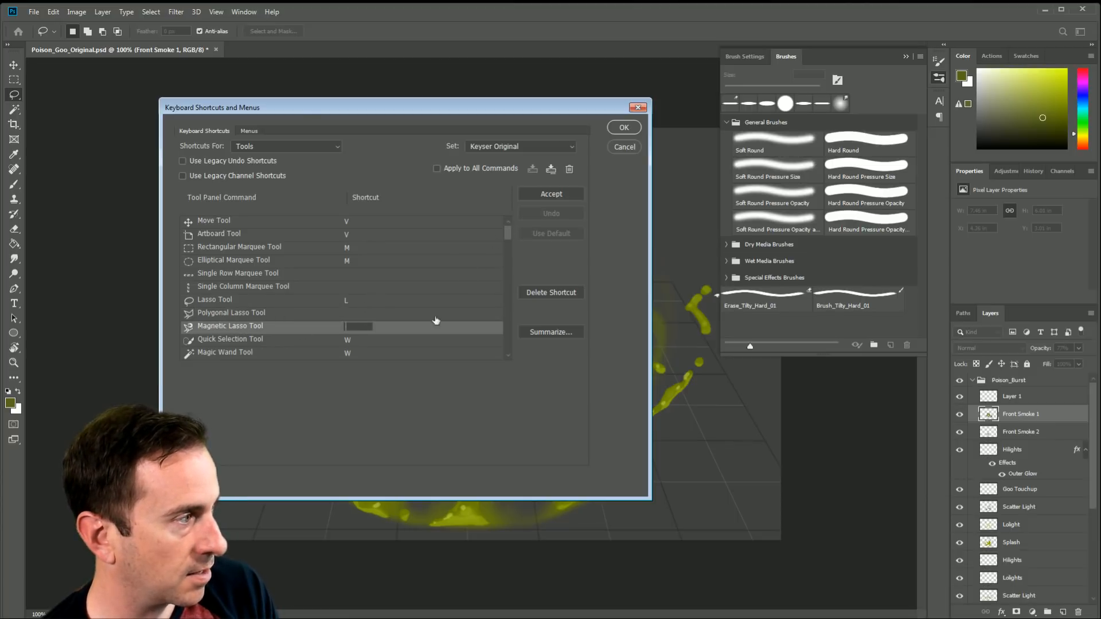
left_click(509, 232)
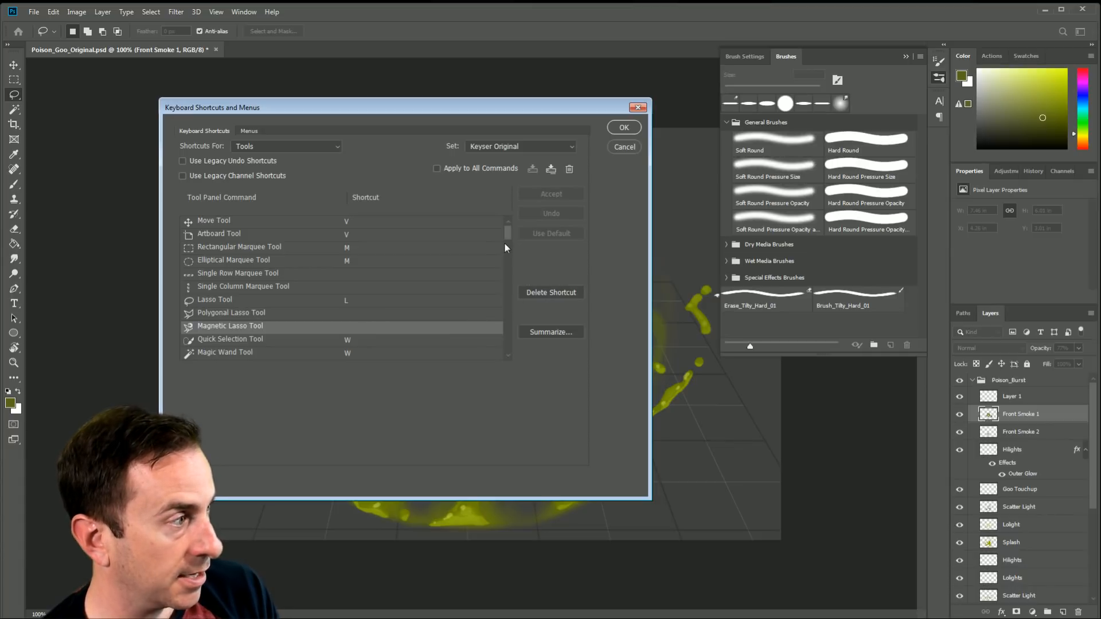
mouse_move(510, 236)
left_mouse_down()
mouse_move(522, 333)
mouse_move(526, 294)
mouse_move(443, 279)
left_mouse_up()
left_click(229, 301)
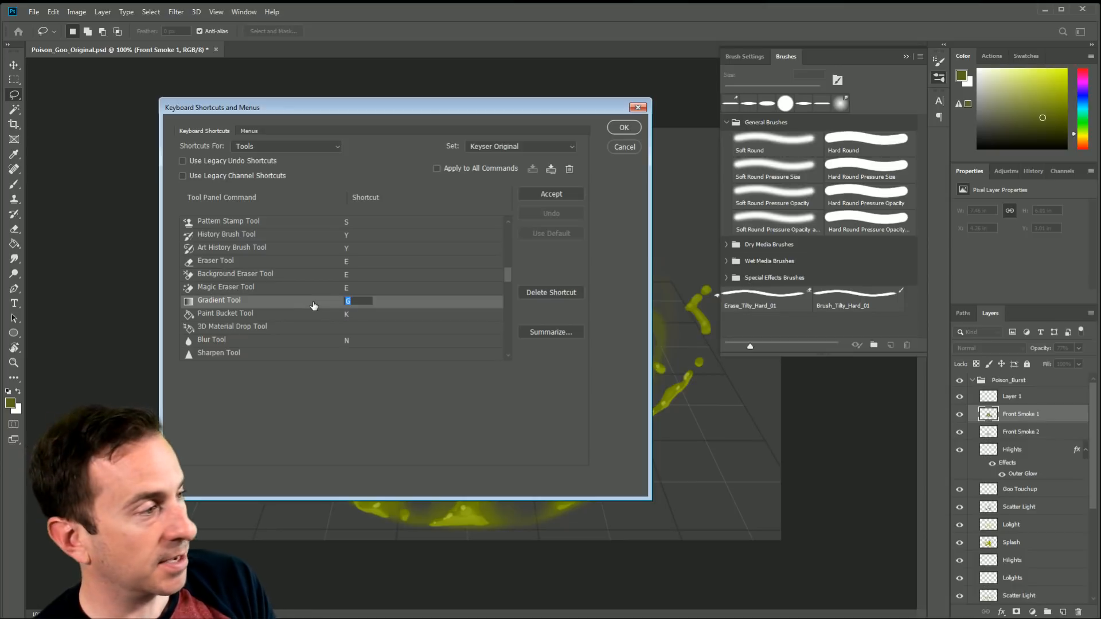
left_click(510, 280)
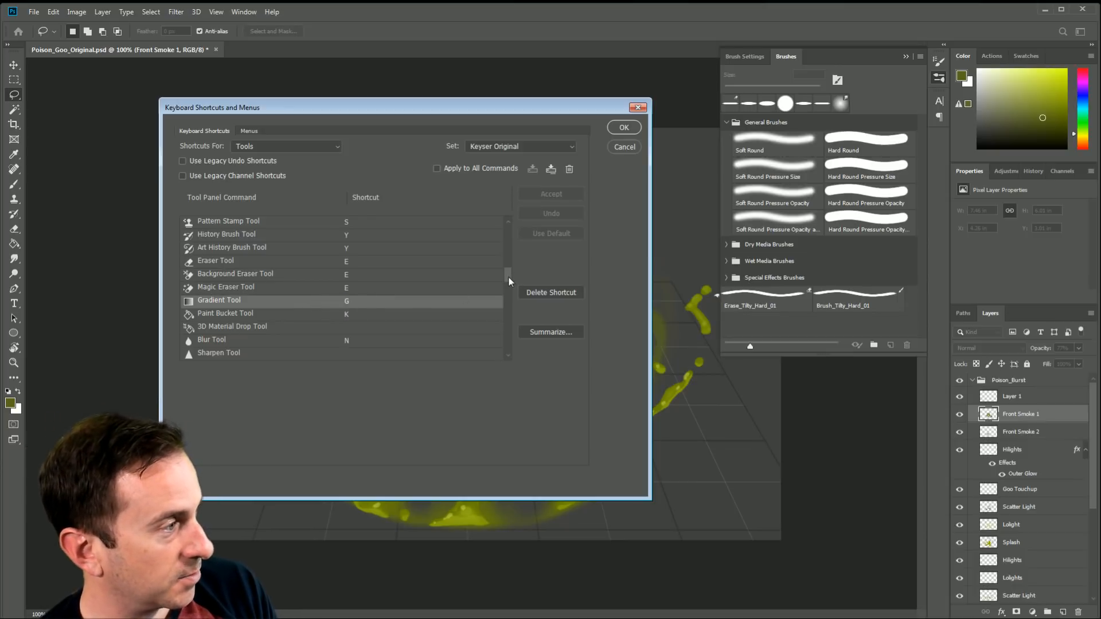
mouse_move(508, 276)
left_mouse_down()
mouse_move(504, 241)
mouse_move(511, 252)
left_mouse_up()
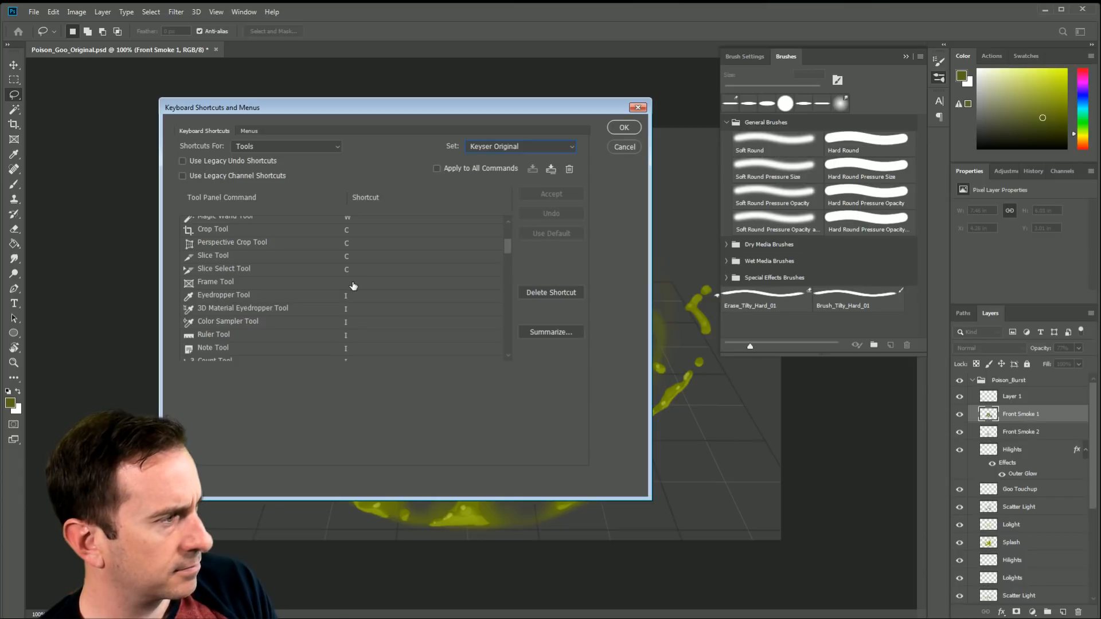
scroll(353, 285, "up", 3)
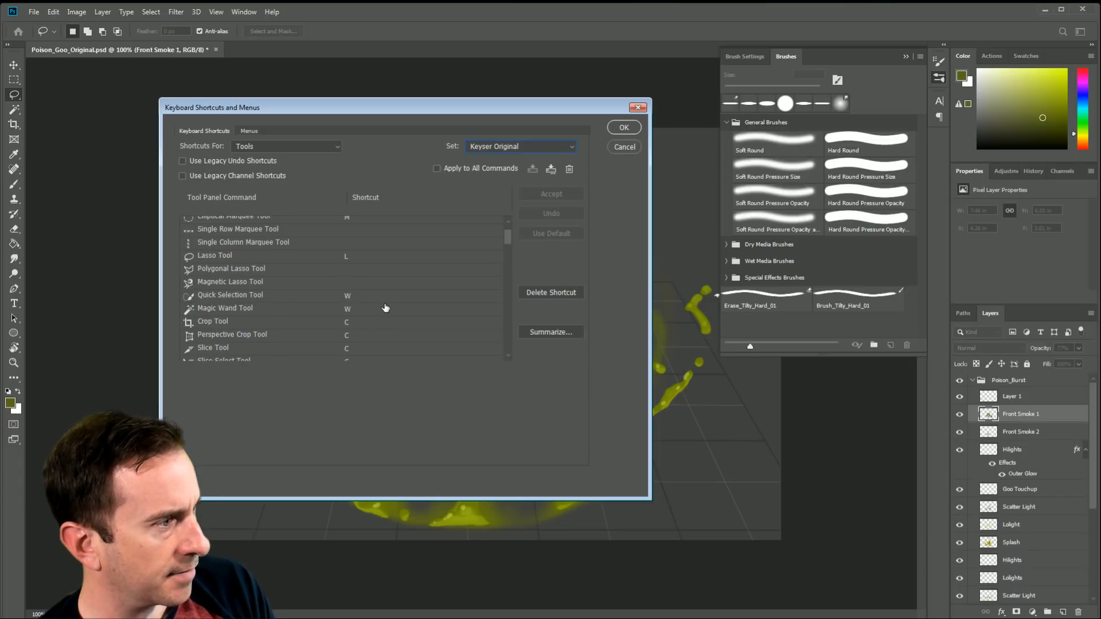
scroll(385, 308, "up", 2)
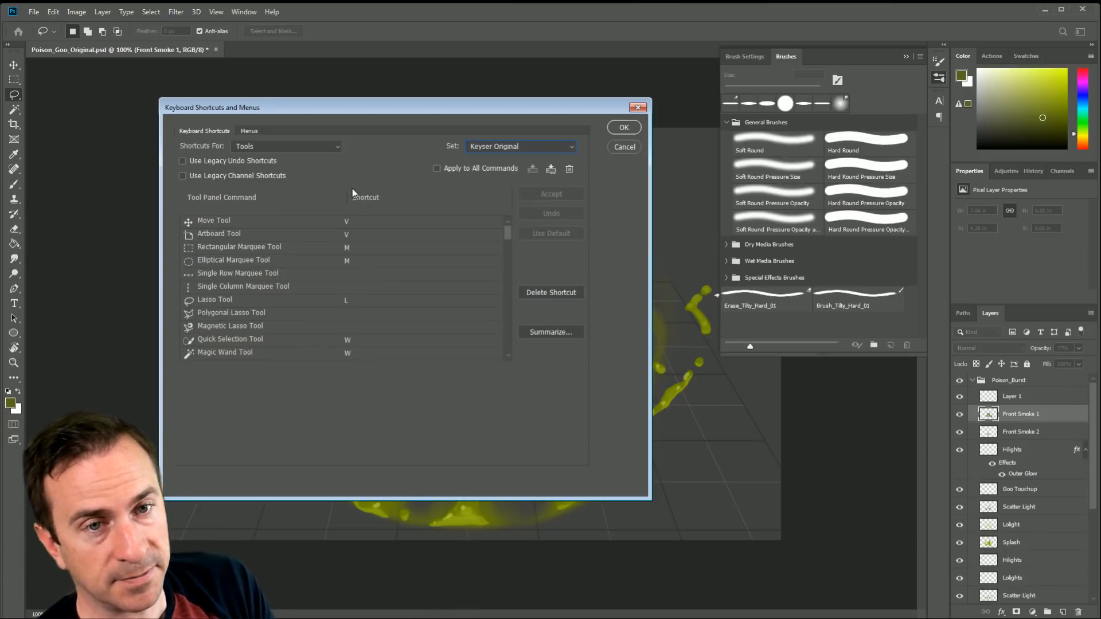
left_click(623, 148)
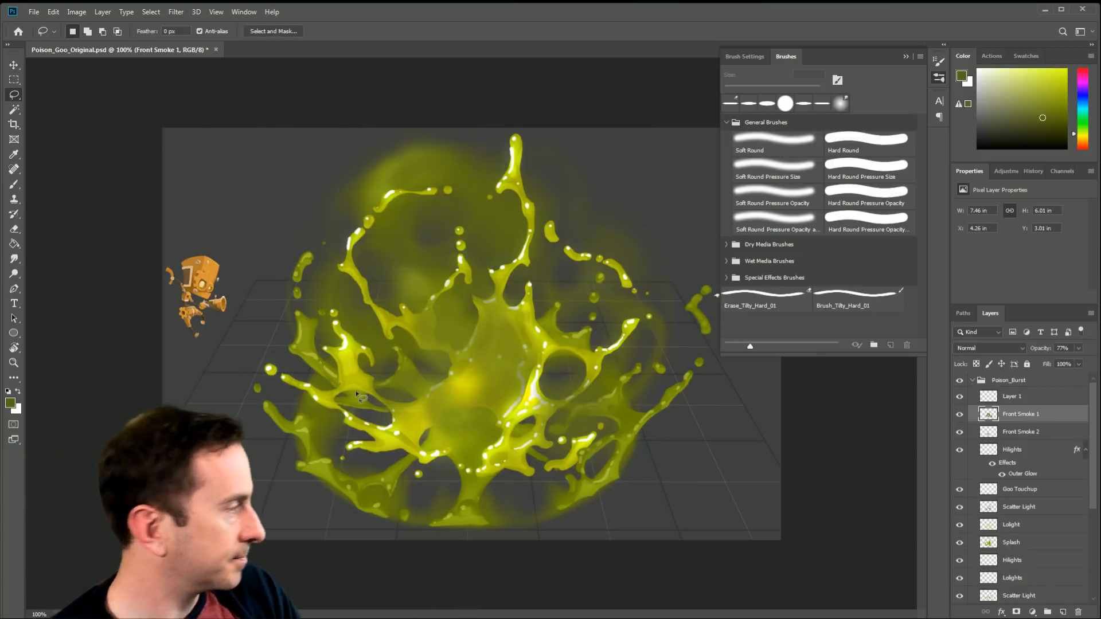
Step: Lasso a tall teardrop-shaped area at the center of the splash on Front Smoke 1 and erase the smoke inside it
left_click(960, 422)
left_click(960, 422)
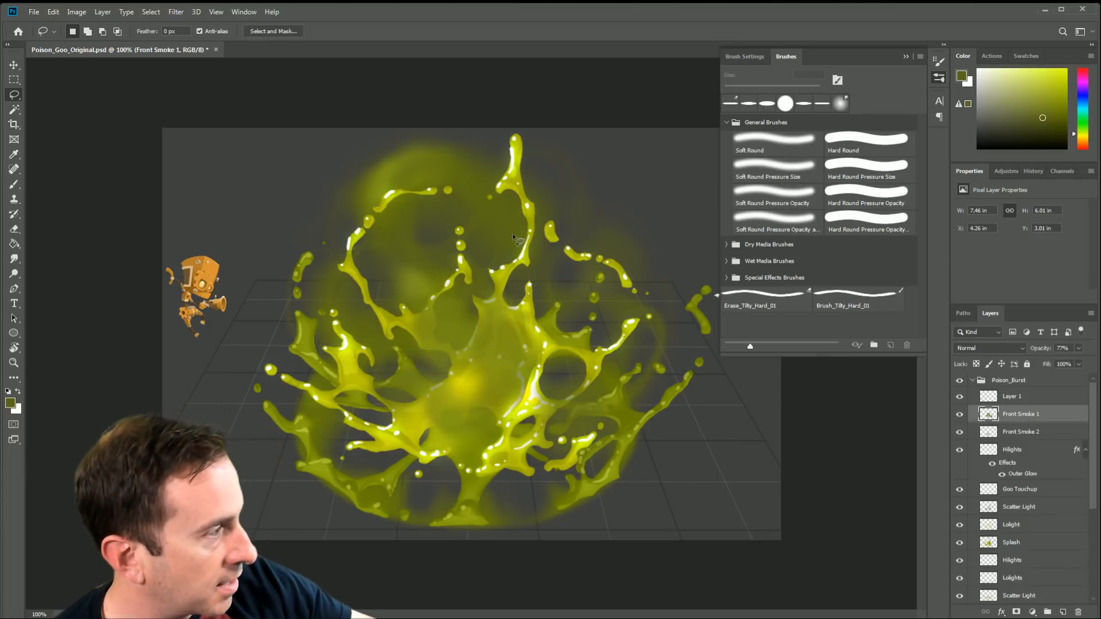
mouse_move(503, 263)
left_mouse_down()
mouse_move(468, 343)
mouse_move(470, 372)
mouse_move(499, 389)
mouse_move(522, 365)
mouse_move(533, 274)
mouse_move(506, 260)
left_mouse_up()
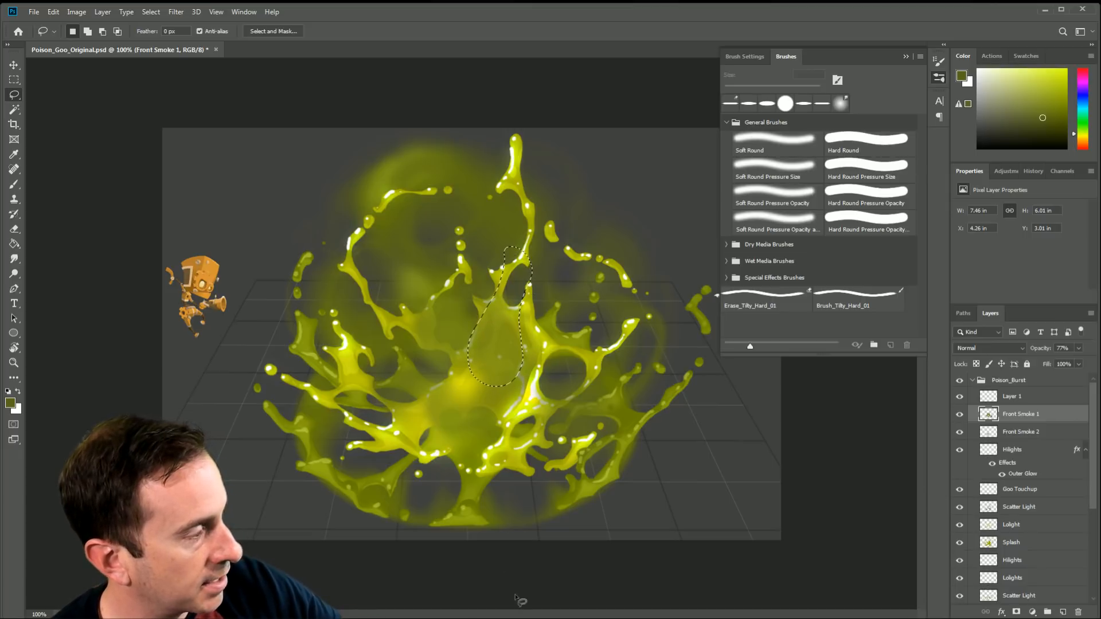
key("e")
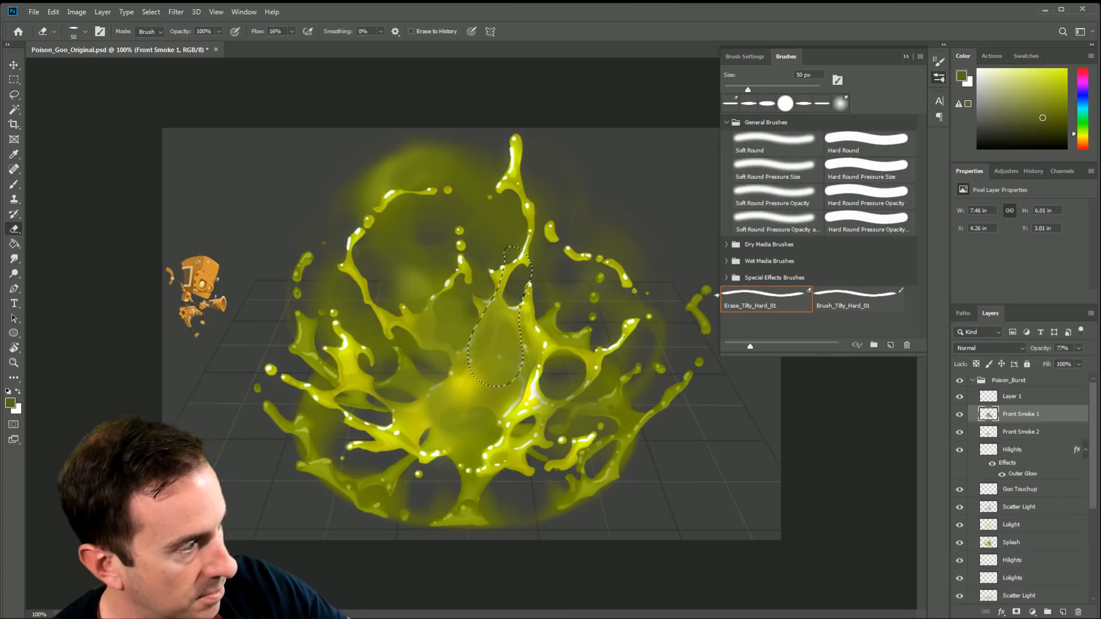
mouse_move(498, 372)
left_mouse_down()
mouse_move(485, 333)
mouse_move(462, 361)
left_mouse_up()
Step: Paint dark olive across the lassoed area with the Hard Round Pressure Size brush, and deselect it
key("b")
left_click_drag(565, 303, 519, 267)
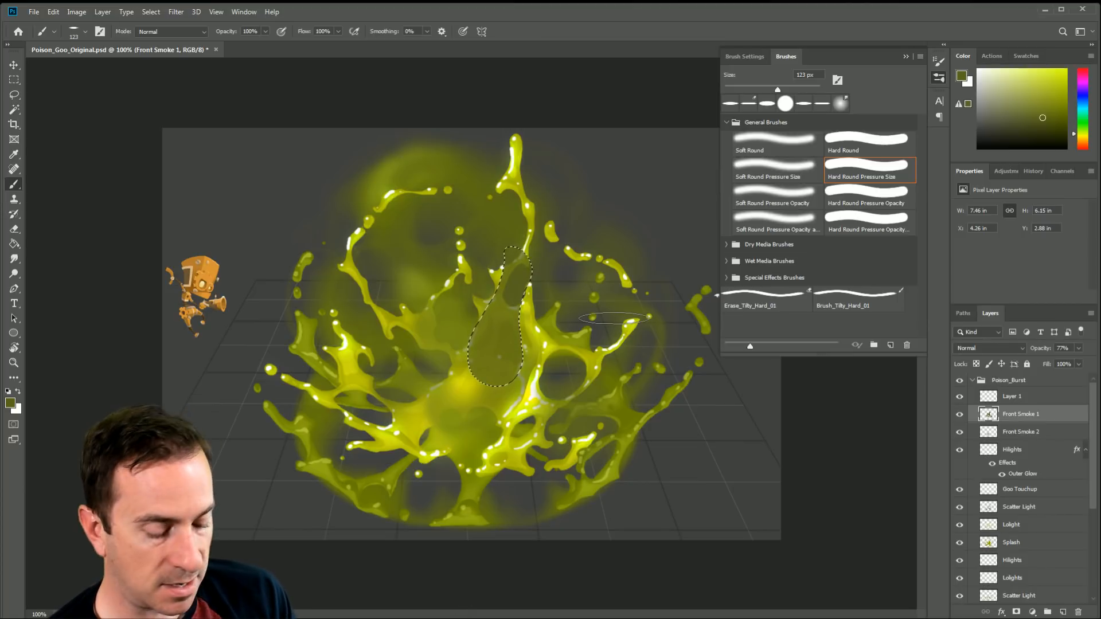
key("ctrl+d")
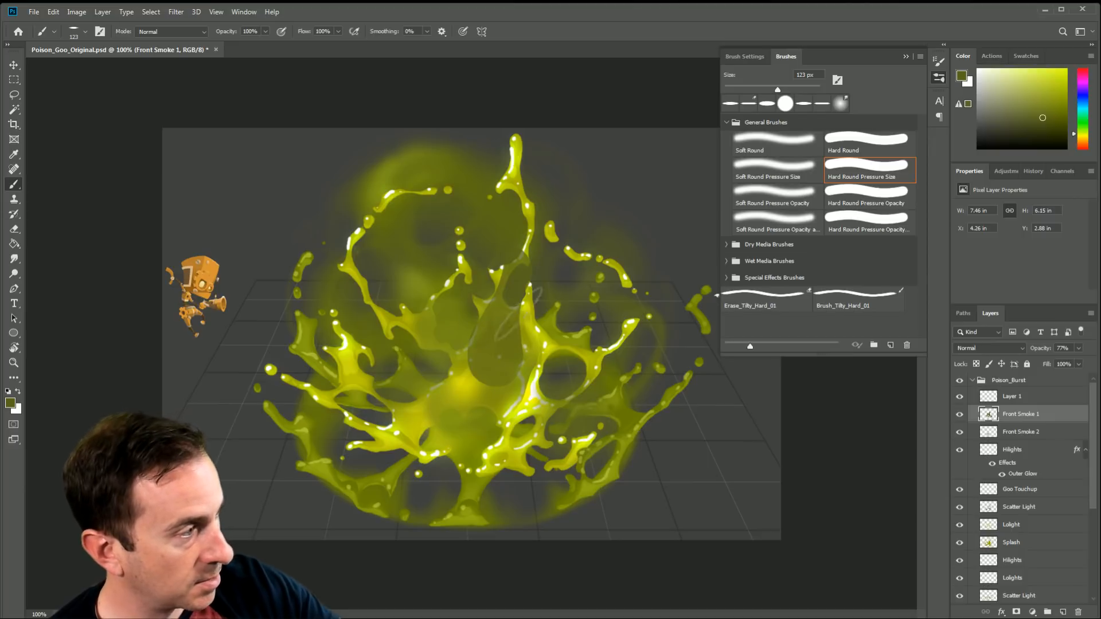
Step: Erase strokes across the olive patch at the center of the splash on Front Smoke 1 with the Erase_Tilty_Hard_01 eraser, selection edges hidden
key("e")
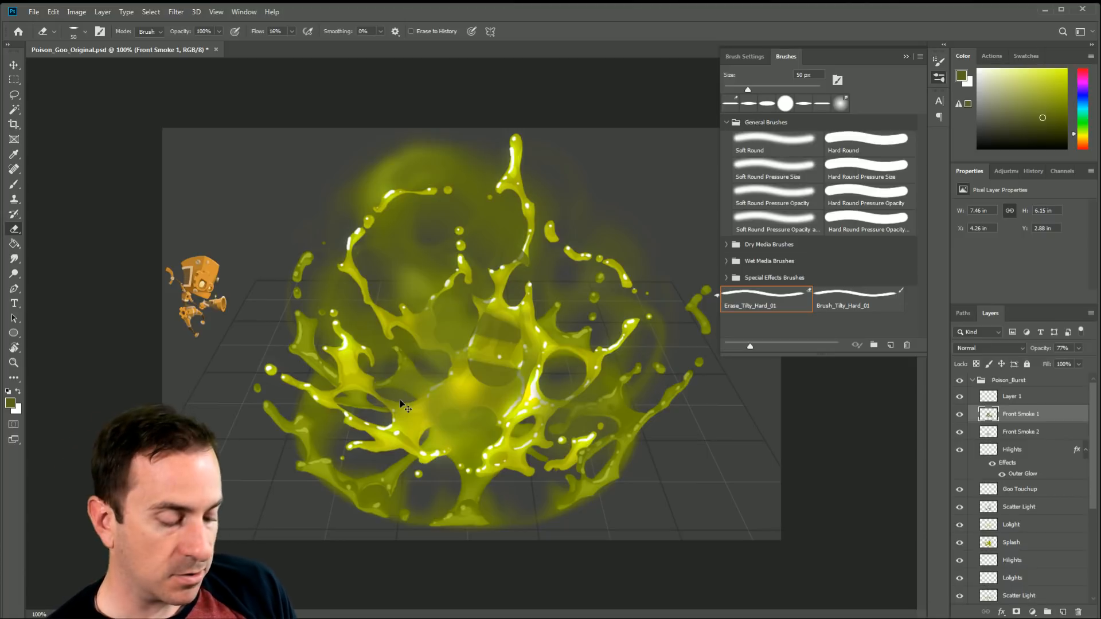
key("ctrl+h")
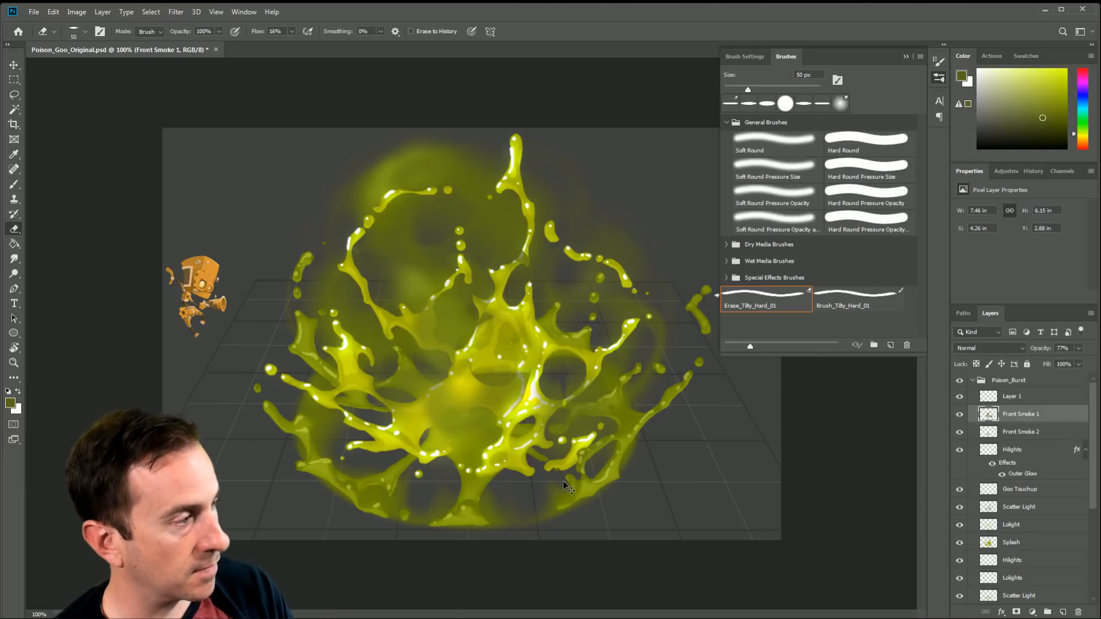
key("Delete")
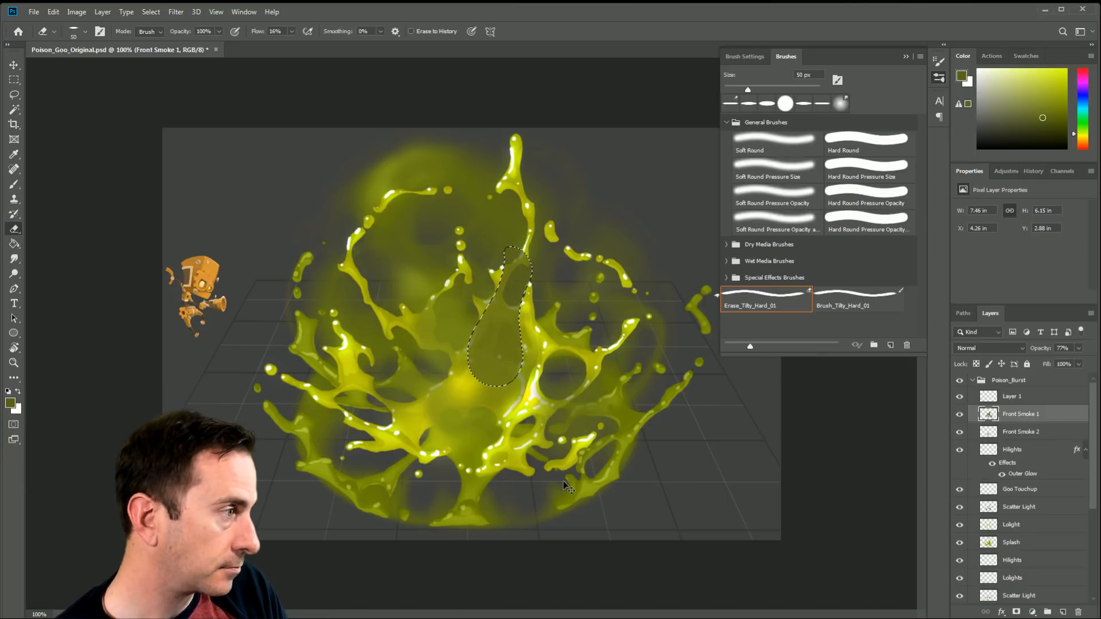
Step: Undo the erasing and the olive painting on Front Smoke 1 and clear the selection
key("ctrl+d")
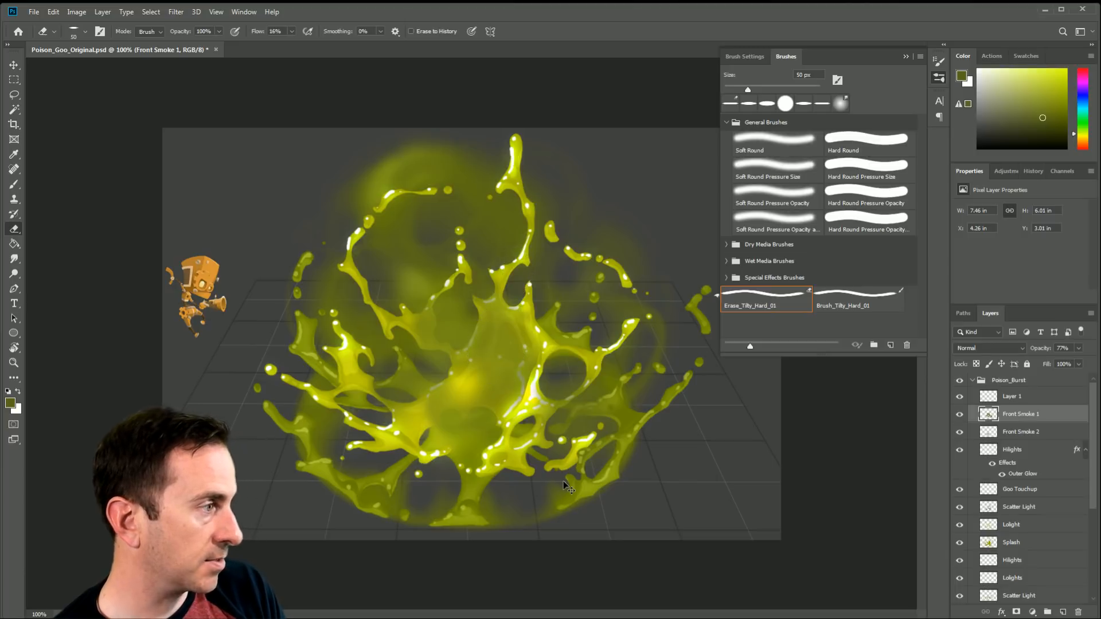
key("ctrl+z")
key("ctrl+z")
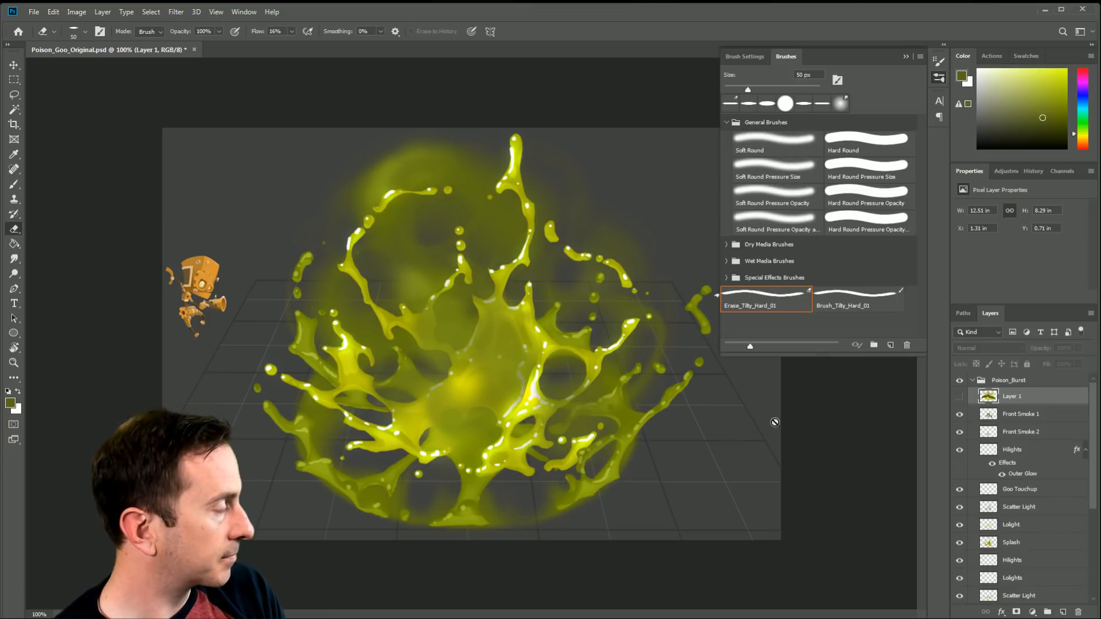
Step: Delete Layer 1 from the Poison_Burst group and toggle the visibility of Front Smoke 1 to check it
left_click(1078, 612)
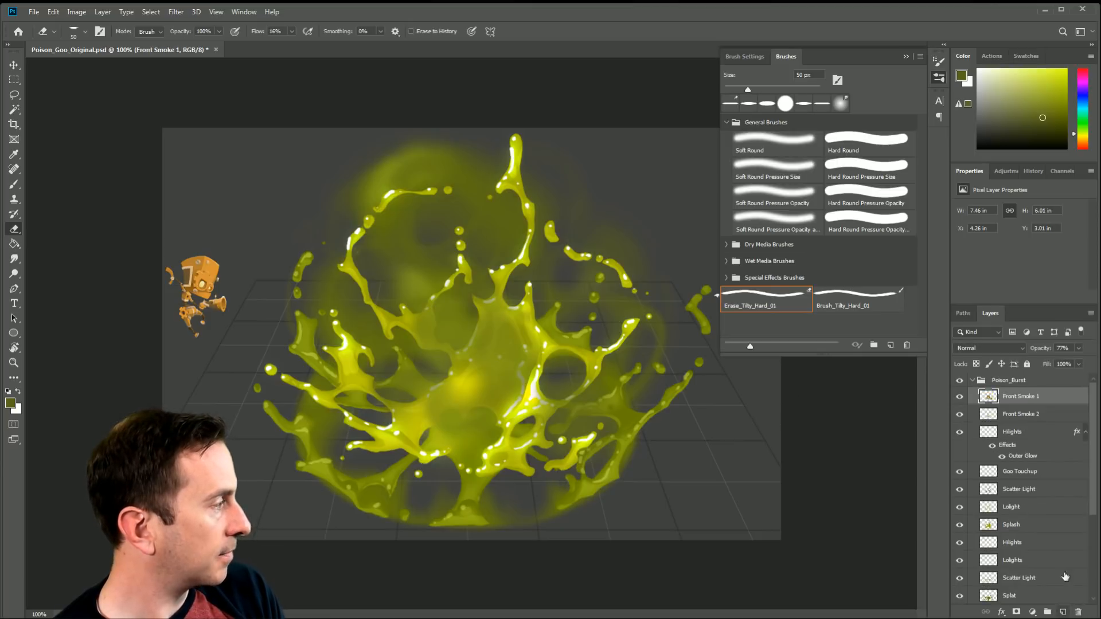
left_click(962, 396)
left_click(961, 397)
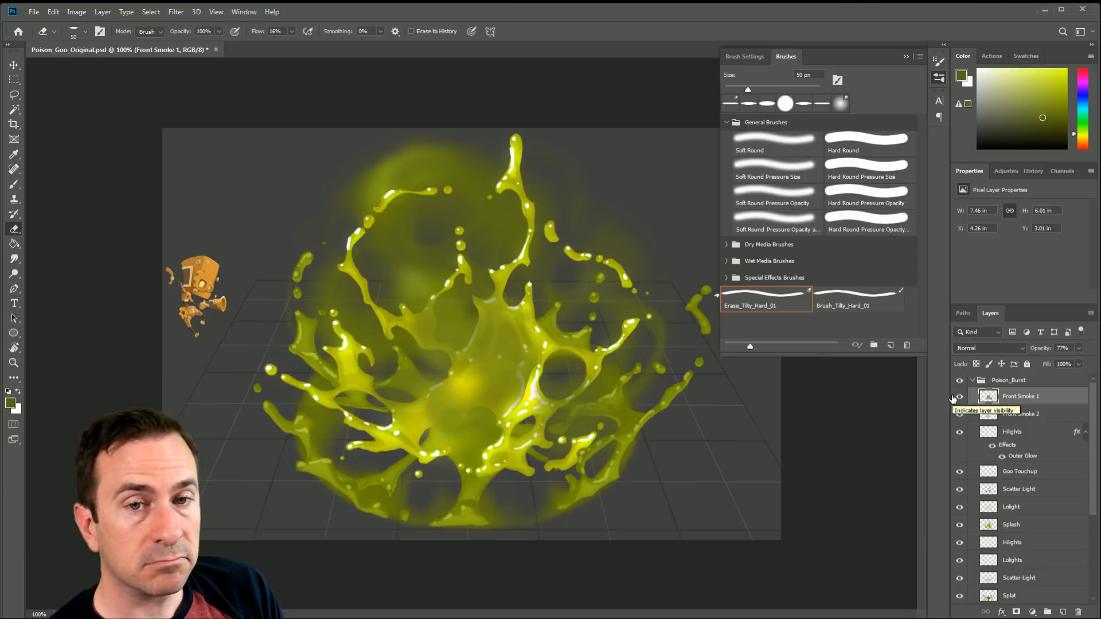
Step: Lasso the tall spike at the top of the splash, the short droplet to its right and the goo by the blue character as one selection
key("l")
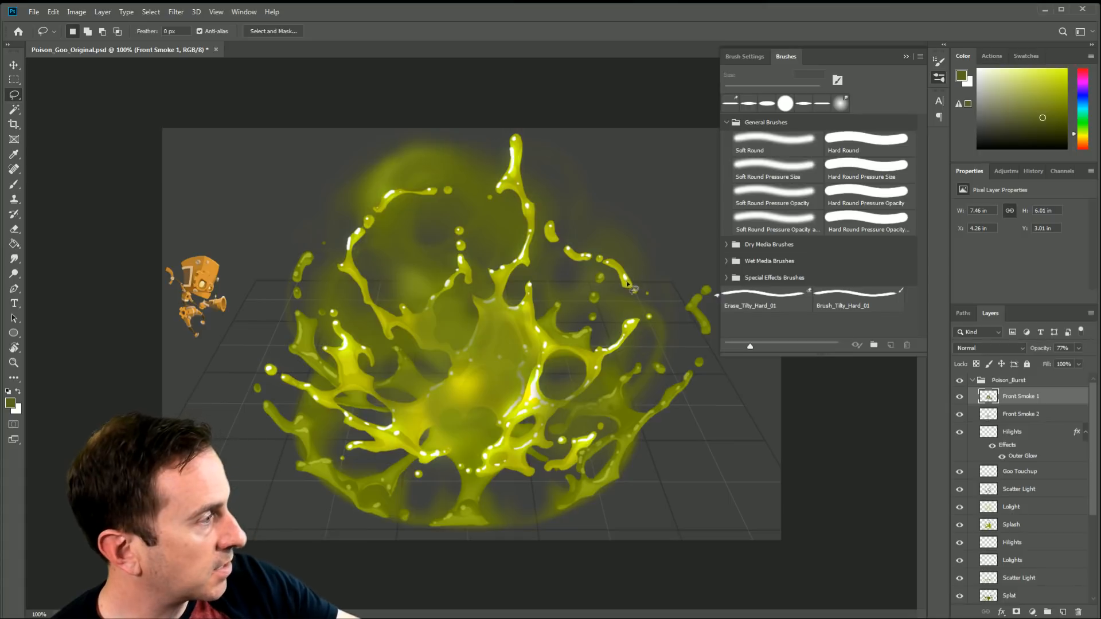
mouse_move(617, 282)
left_mouse_down()
mouse_move(605, 260)
mouse_move(630, 274)
mouse_move(634, 290)
left_mouse_up()
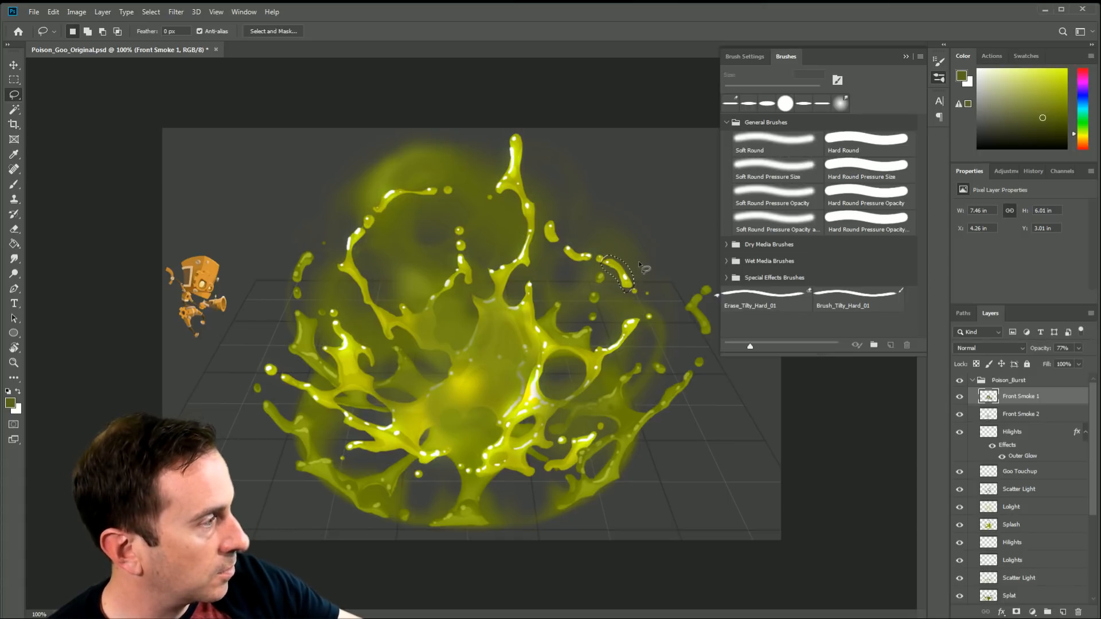
mouse_move(525, 182)
left_mouse_down()
mouse_move(522, 221)
mouse_move(516, 202)
mouse_move(495, 197)
mouse_move(504, 132)
mouse_move(522, 133)
mouse_move(529, 172)
left_mouse_up()
mouse_move(714, 296)
left_mouse_down()
mouse_move(709, 281)
mouse_move(687, 295)
mouse_move(714, 344)
left_mouse_up()
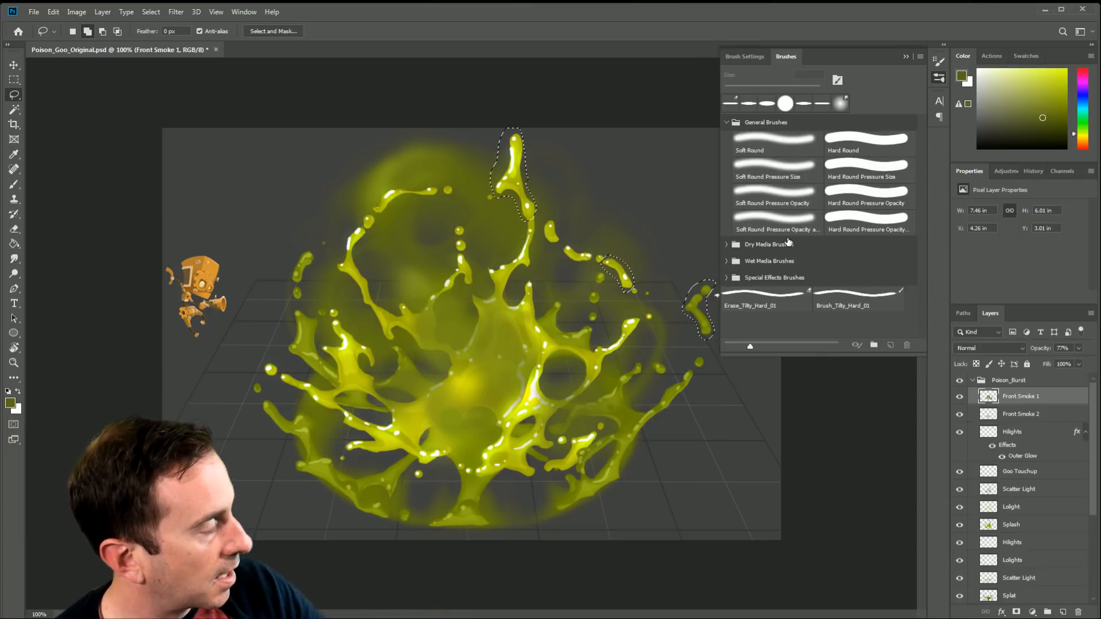
Step: Toggle the Splash and Lolight layers' visibility to examine which layer holds the lassoed goo shapes
left_click(958, 525)
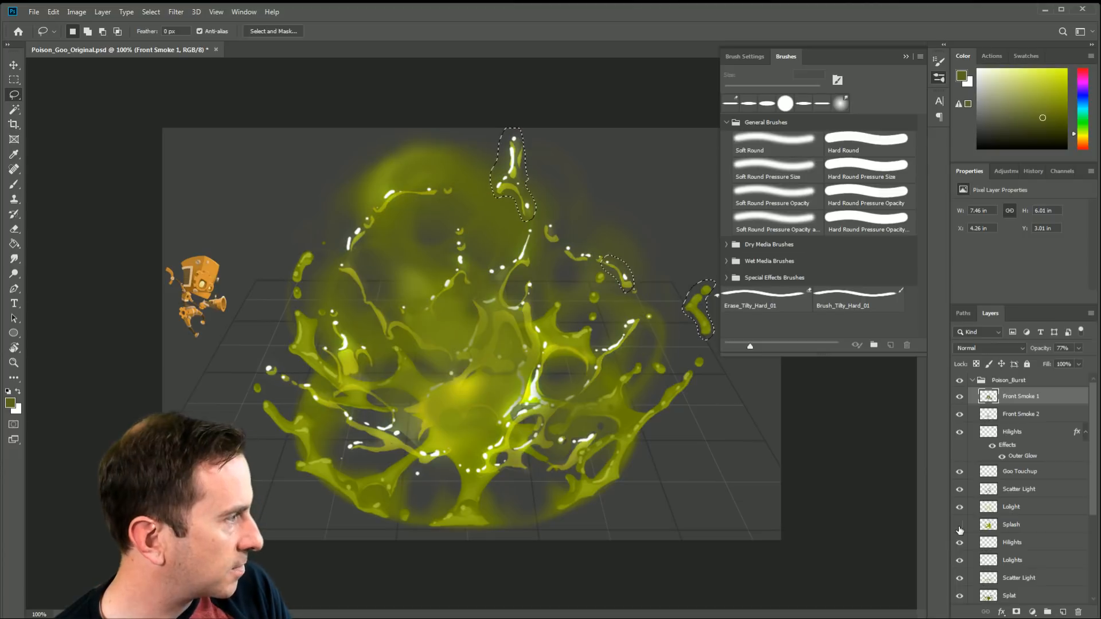
left_click(959, 525)
left_click(959, 525)
left_click(959, 526)
left_click(959, 526)
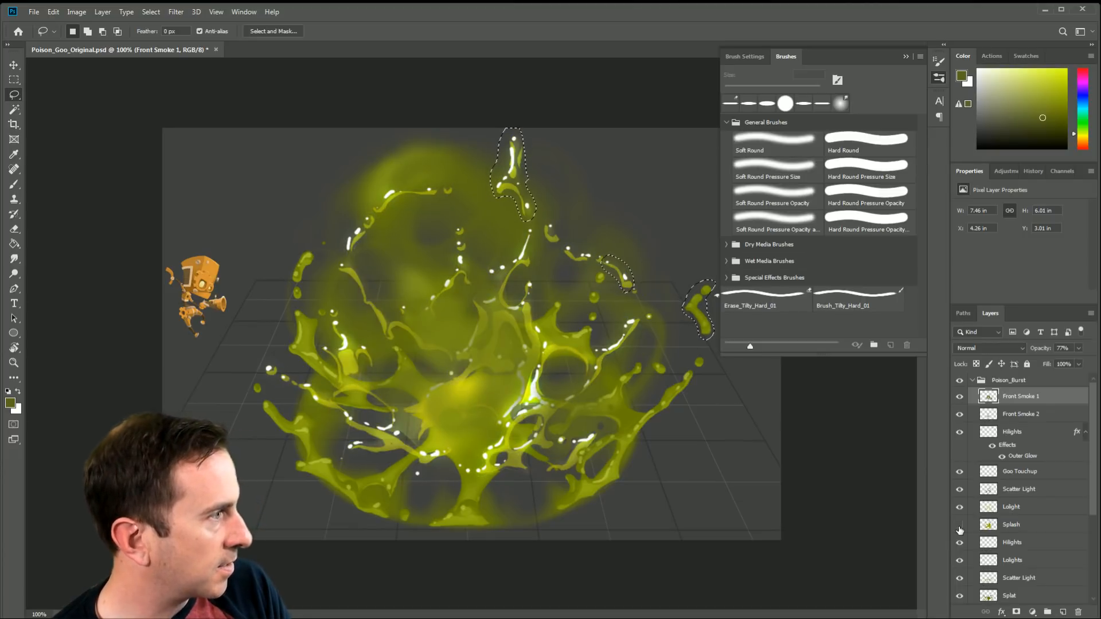
left_click(959, 526)
left_click(959, 526)
left_click(959, 525)
left_click(960, 507)
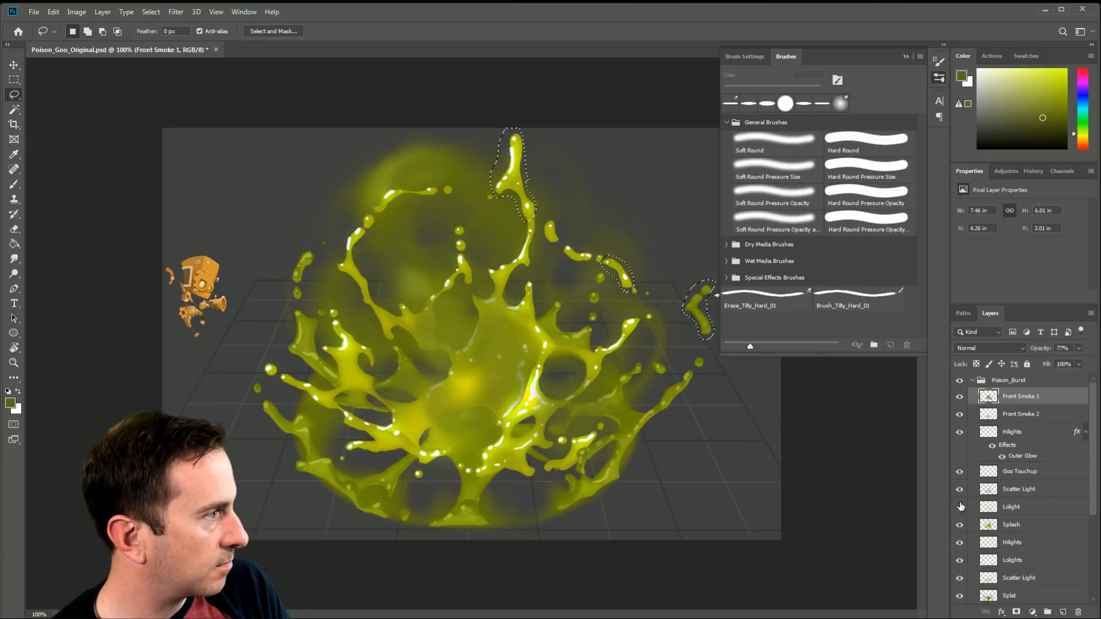
left_click(960, 507)
left_click(960, 506)
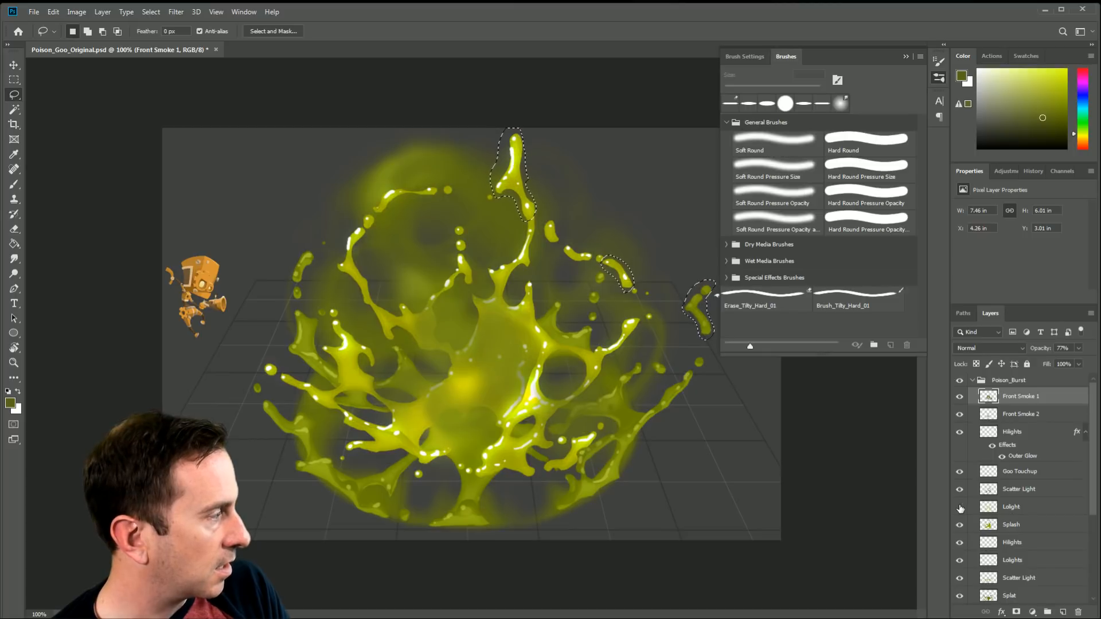
left_click(961, 507)
left_click(959, 524)
left_click(961, 506)
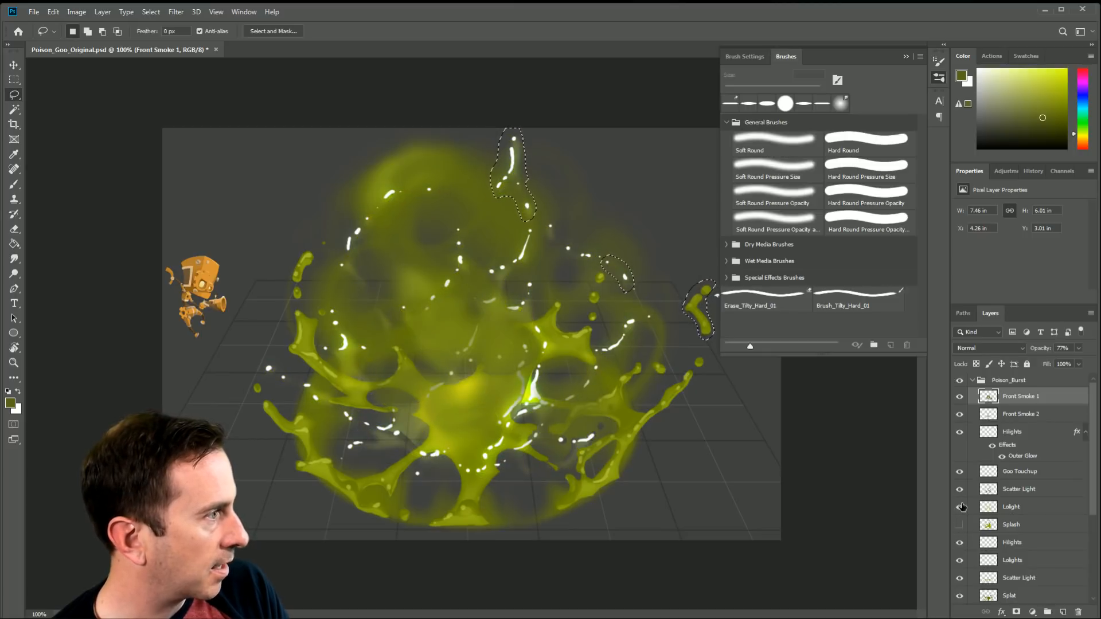
left_click(959, 525)
left_click(960, 525)
left_click(960, 525)
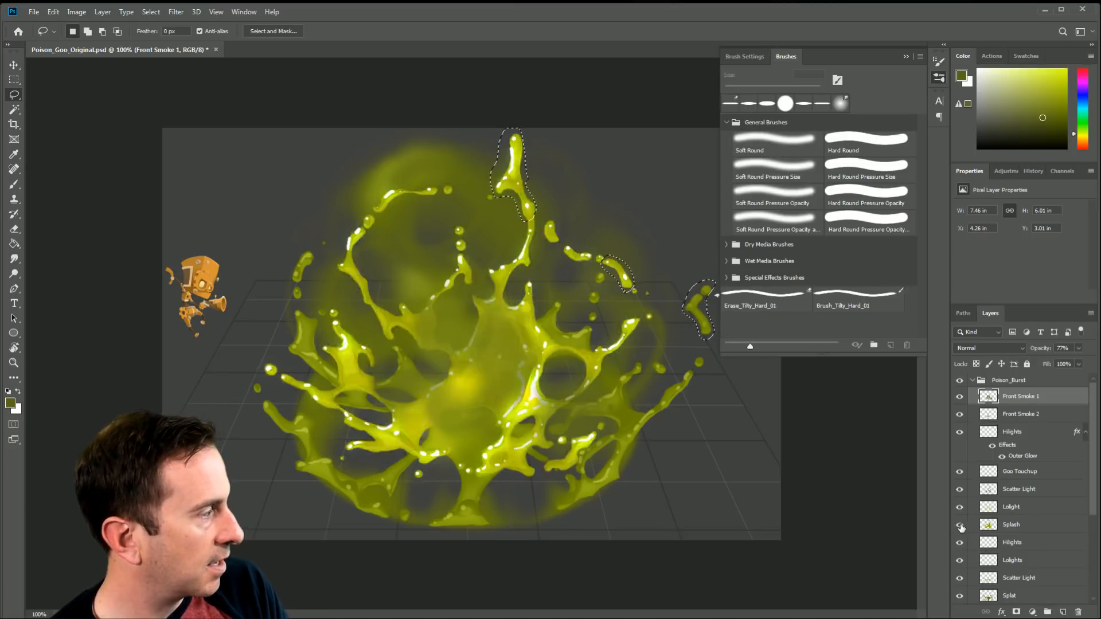
Step: Make Splash the active layer and collapse the brush presets to uncover the canvas
left_click(1014, 526)
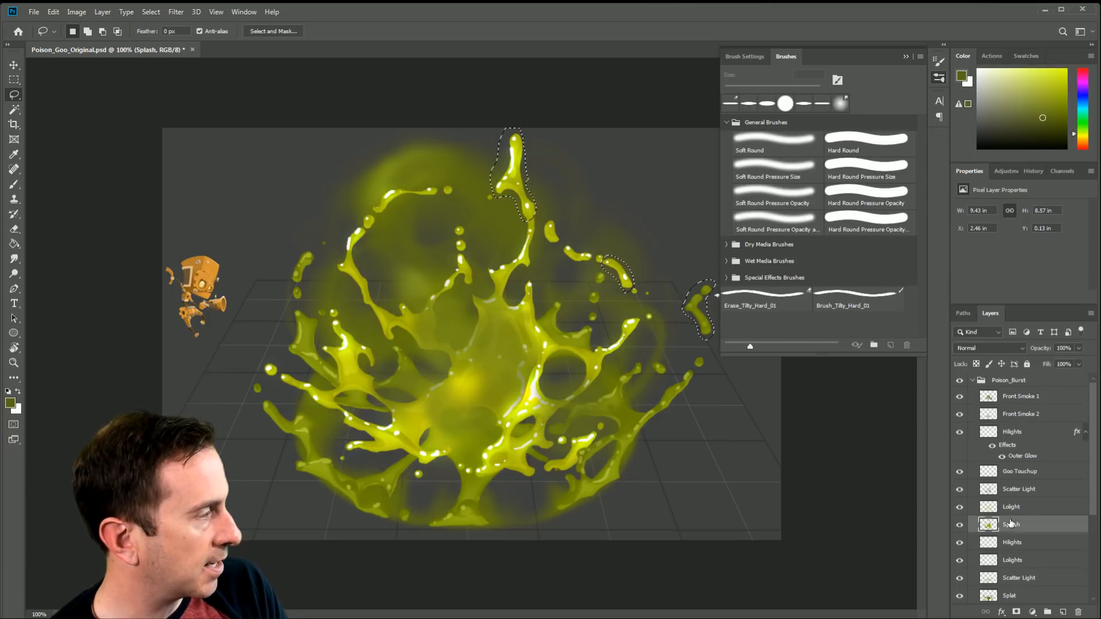
left_click(906, 56)
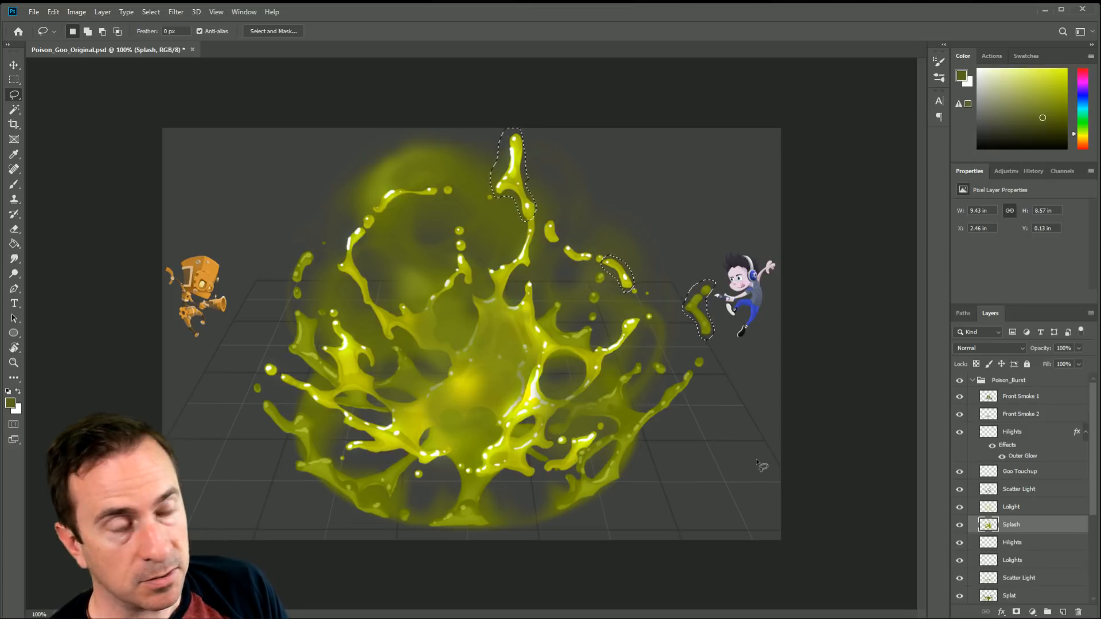
Step: Brush dark olive over the lassoed goo beside the blue character on the Splash layer, and undo the stroke
key("b")
left_click_drag(696, 289, 701, 333)
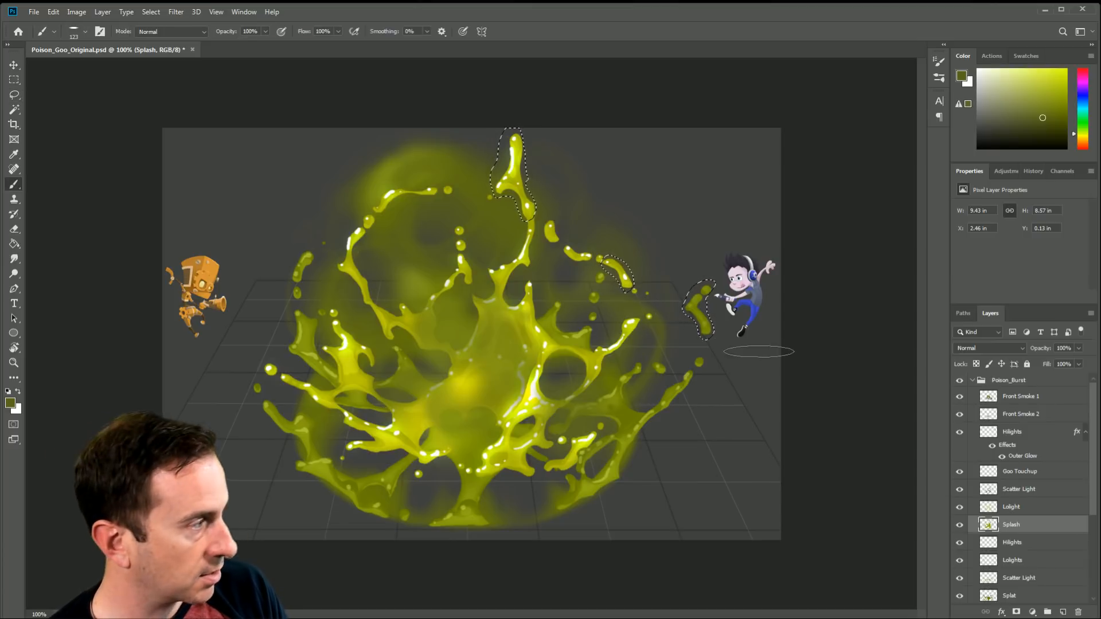
key("ctrl+z")
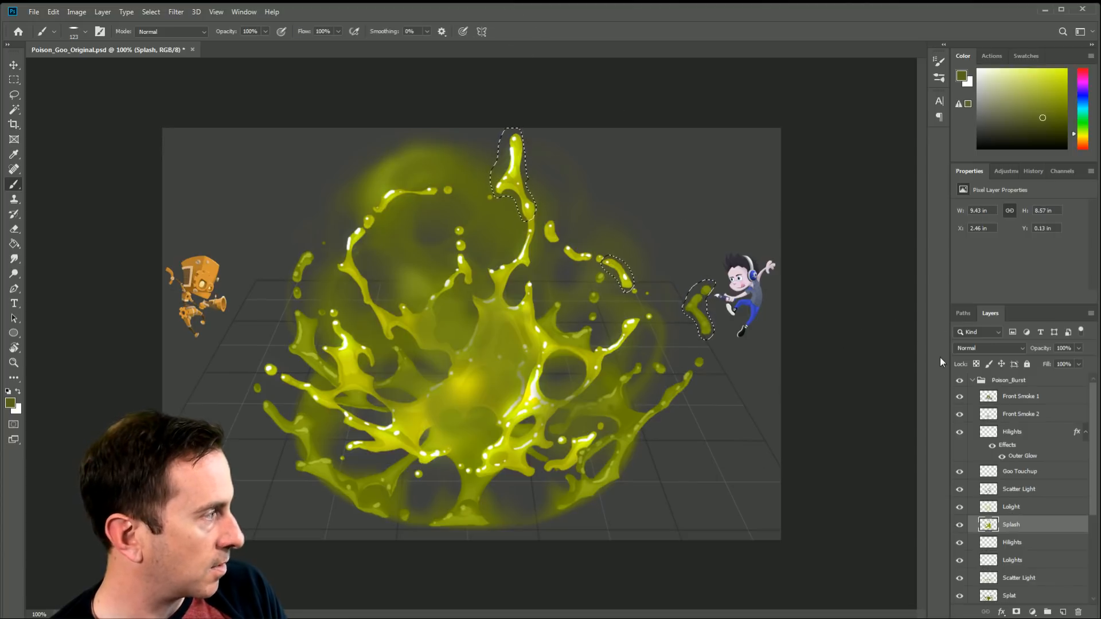
Step: Lock the Splash layer's transparent pixels, try painting olive over the lassoed spike, and undo the paint, the lock and the selection
left_click(976, 365)
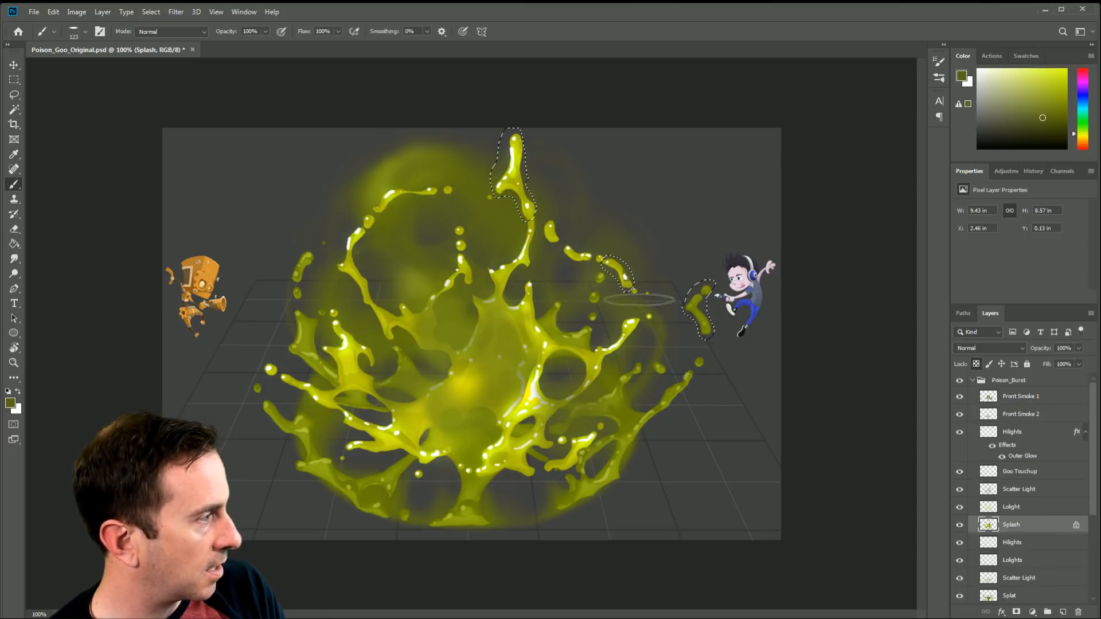
left_click_drag(516, 143, 505, 206)
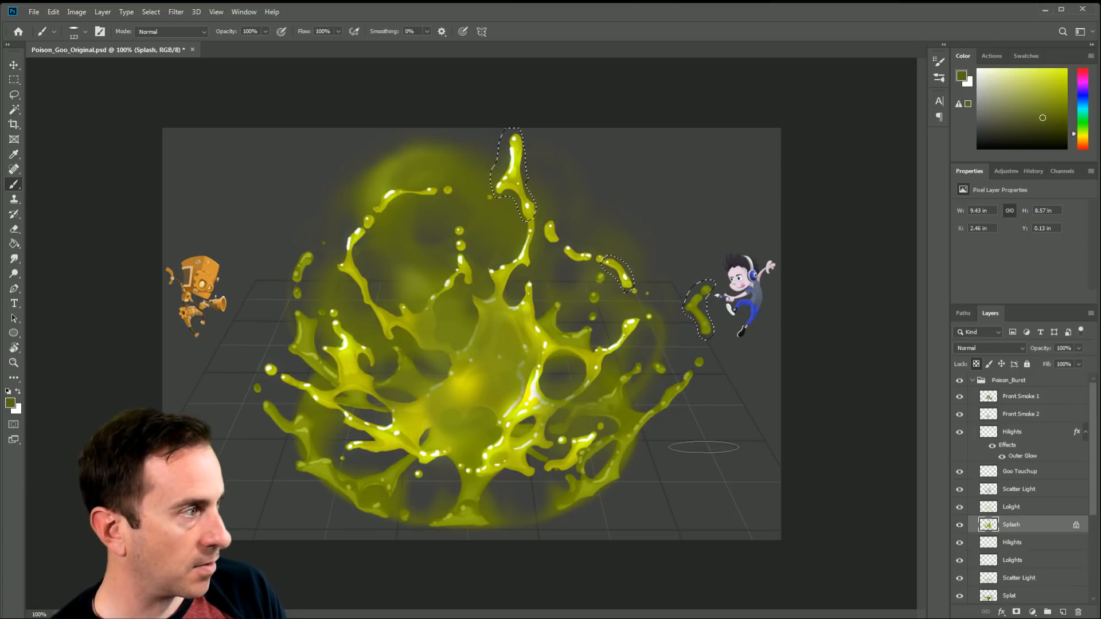
key("g")
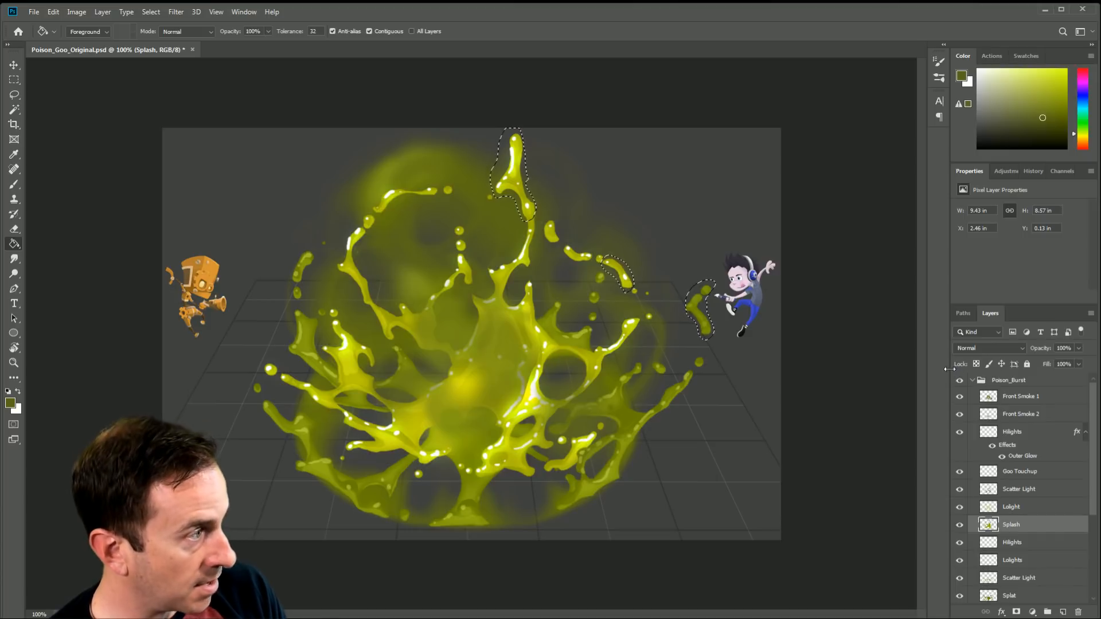
key("ctrl+z")
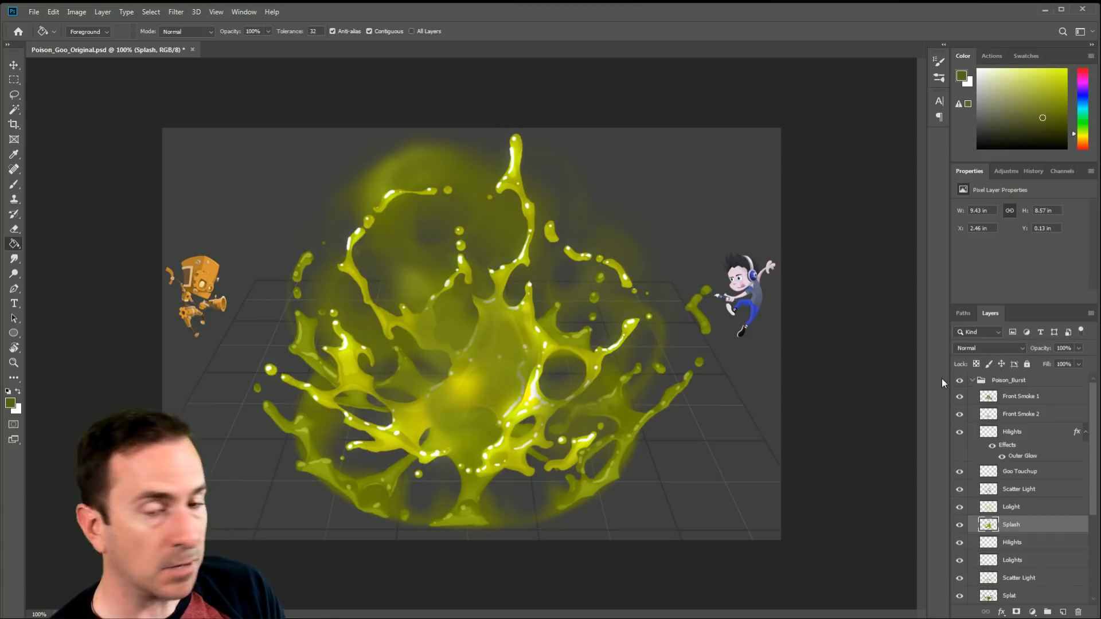
Step: Lasso three thin shapes as one selection: above the upper-left droplet, inside the left arc and right of the upper-right droplets
key("l")
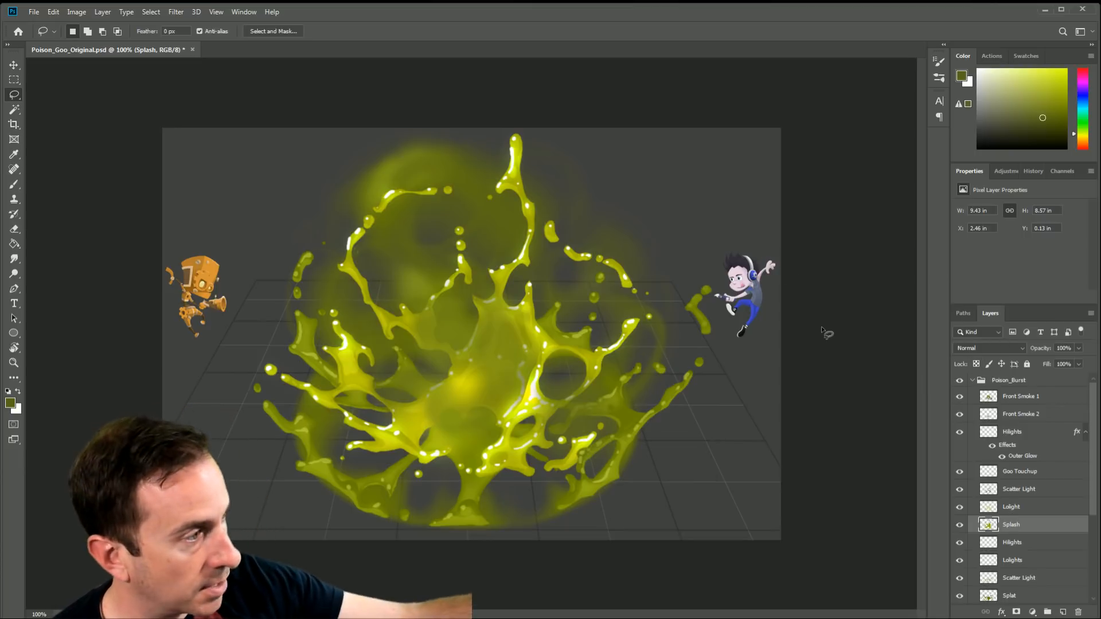
mouse_move(305, 243)
left_mouse_down()
mouse_move(313, 211)
mouse_move(302, 214)
mouse_move(305, 247)
left_mouse_up()
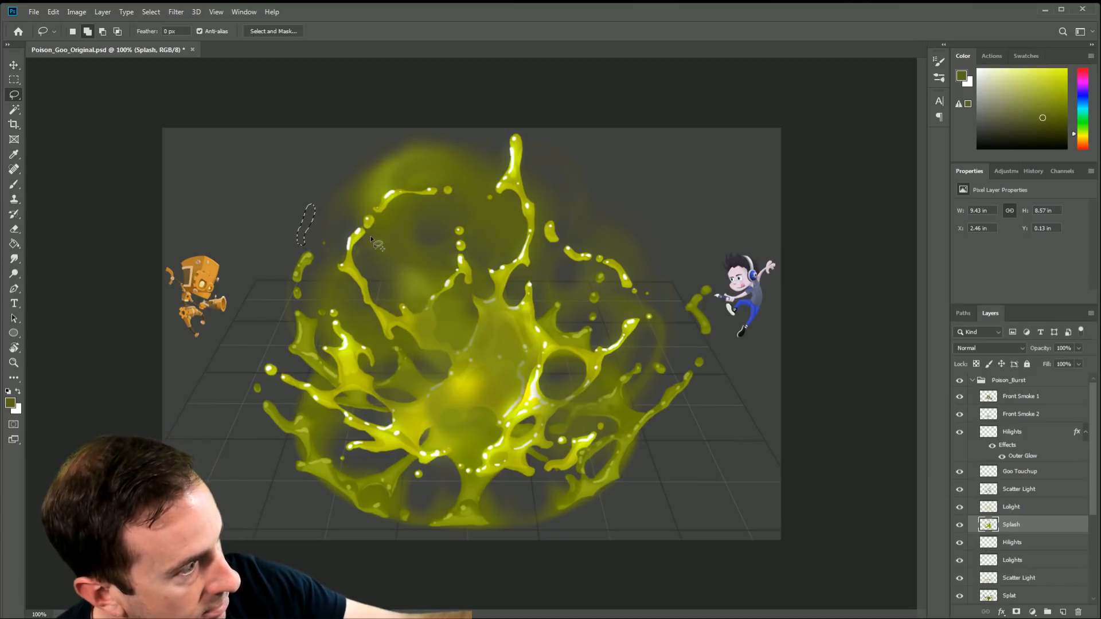
mouse_move(369, 234)
left_mouse_down()
mouse_move(381, 270)
mouse_move(371, 236)
left_mouse_up()
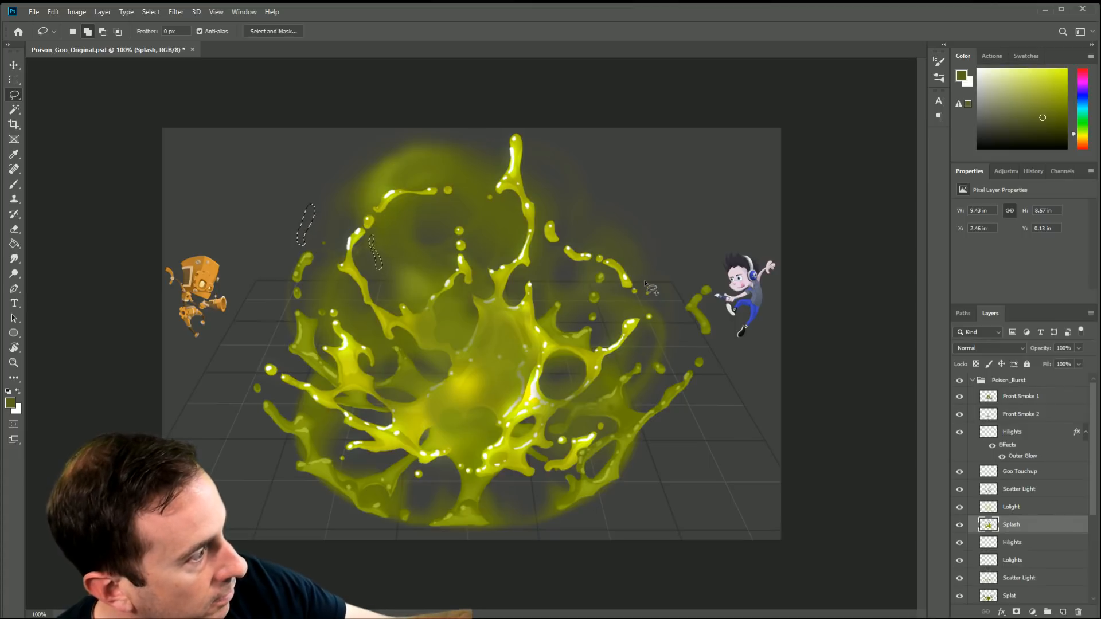
mouse_move(644, 282)
left_mouse_down()
mouse_move(648, 246)
mouse_move(653, 265)
left_mouse_up()
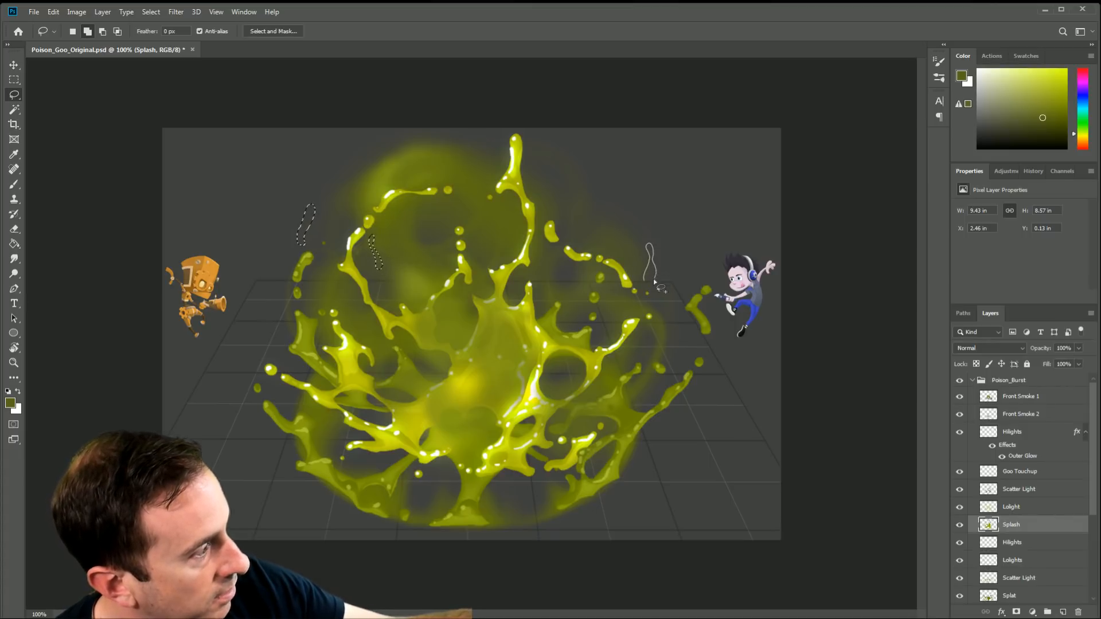
Step: Fill the three lassoed shapes on the Splash layer with dark olive using the Paint Bucket
key("b")
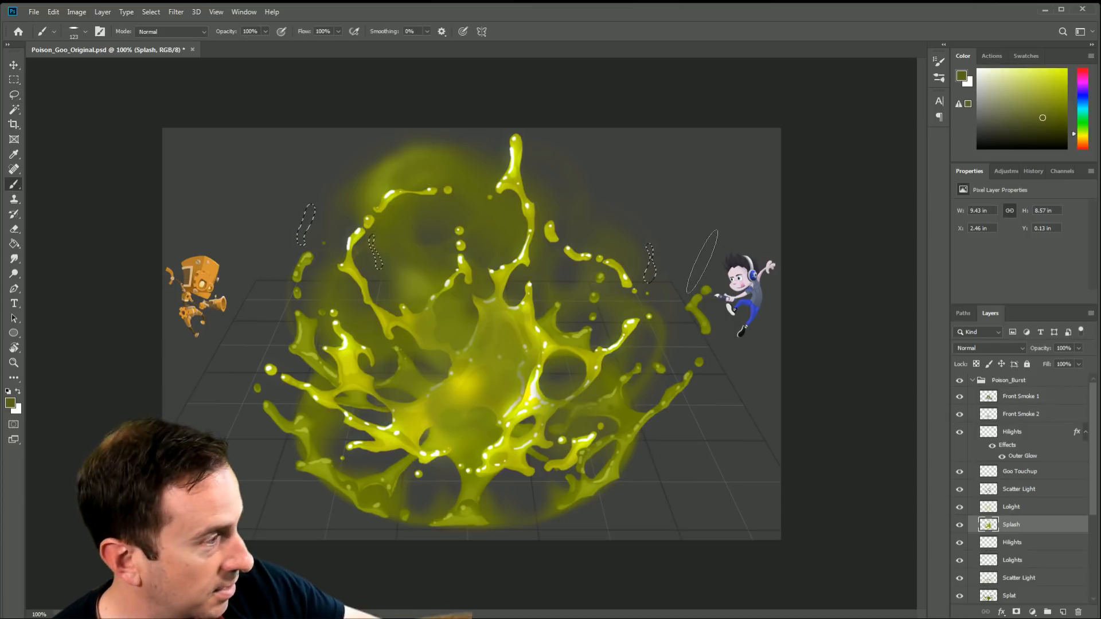
key("g")
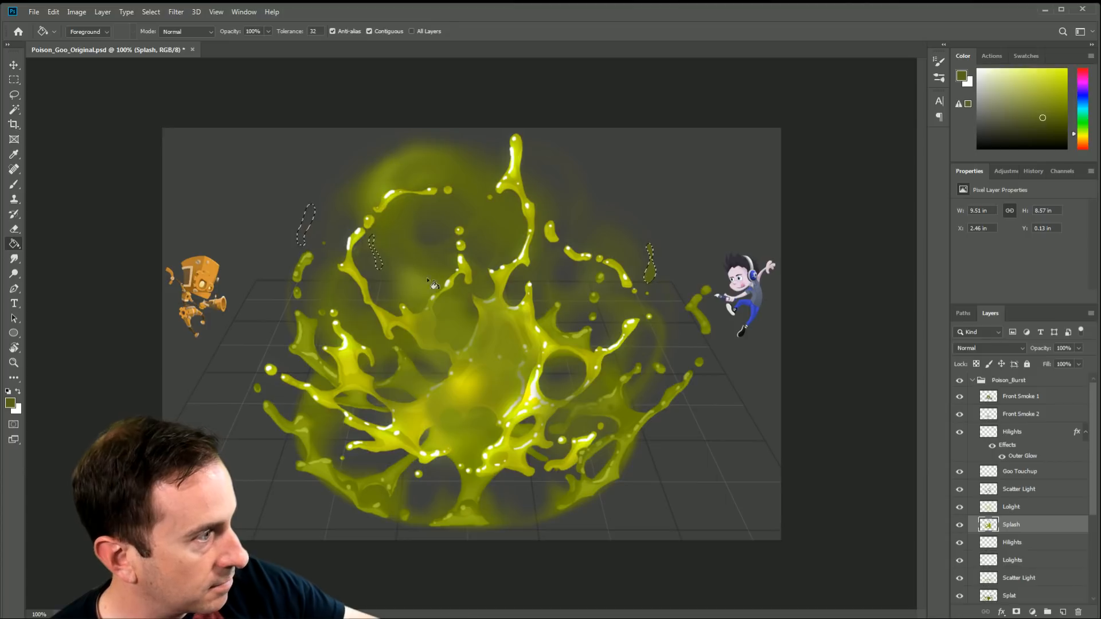
left_click(378, 266)
left_click(304, 232)
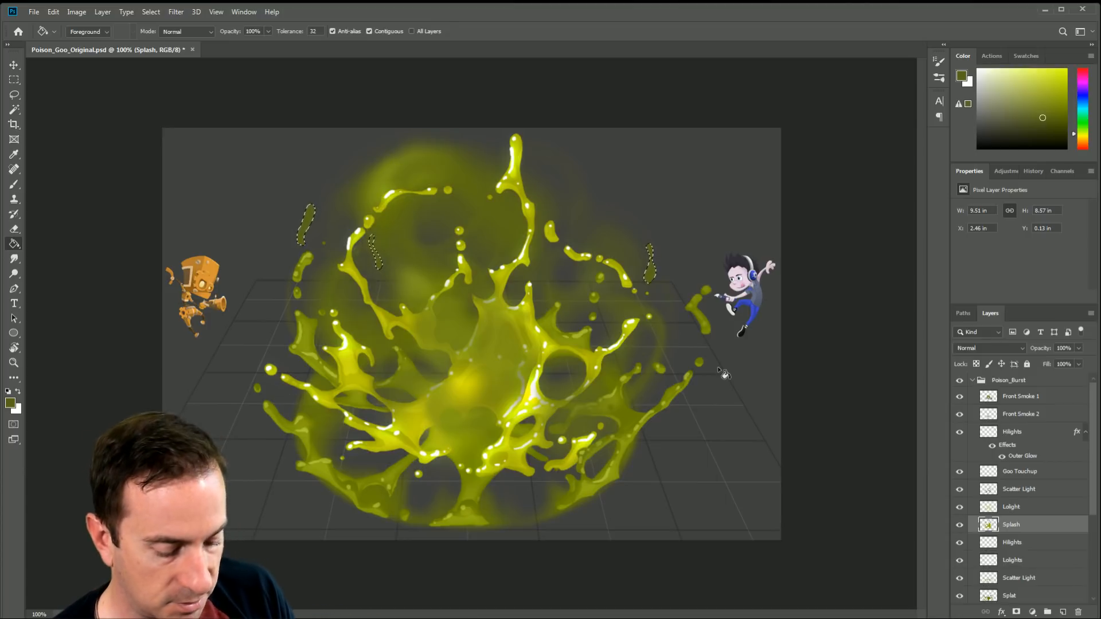
Step: Sample a brighter yellow-green from the lower left of the splash and fill the three lassoed shapes with it
key("i")
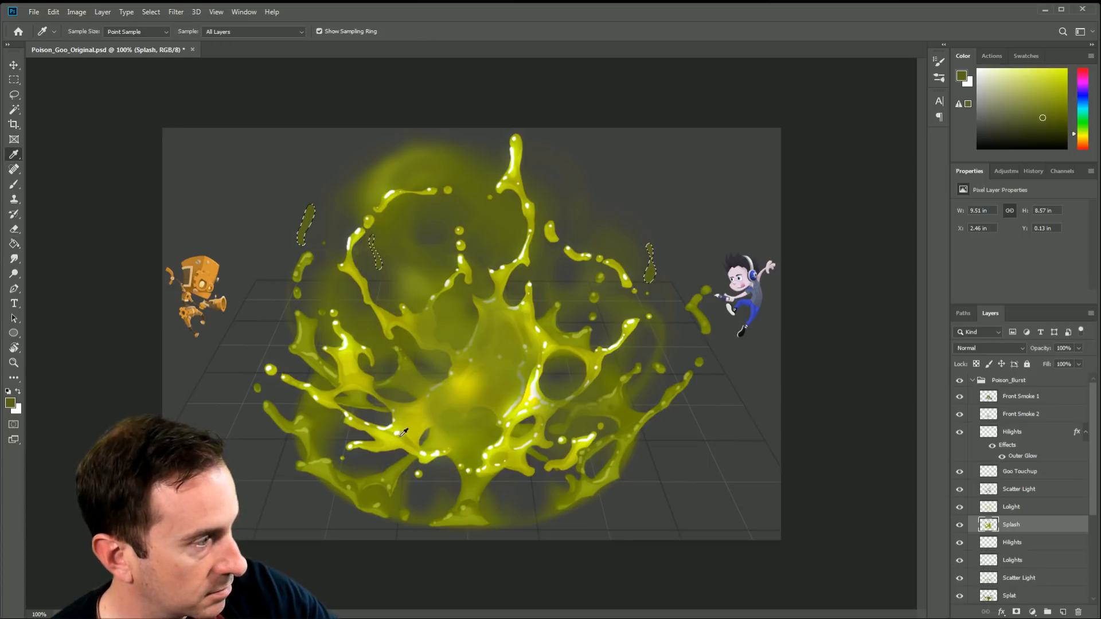
left_click(403, 431)
key("g")
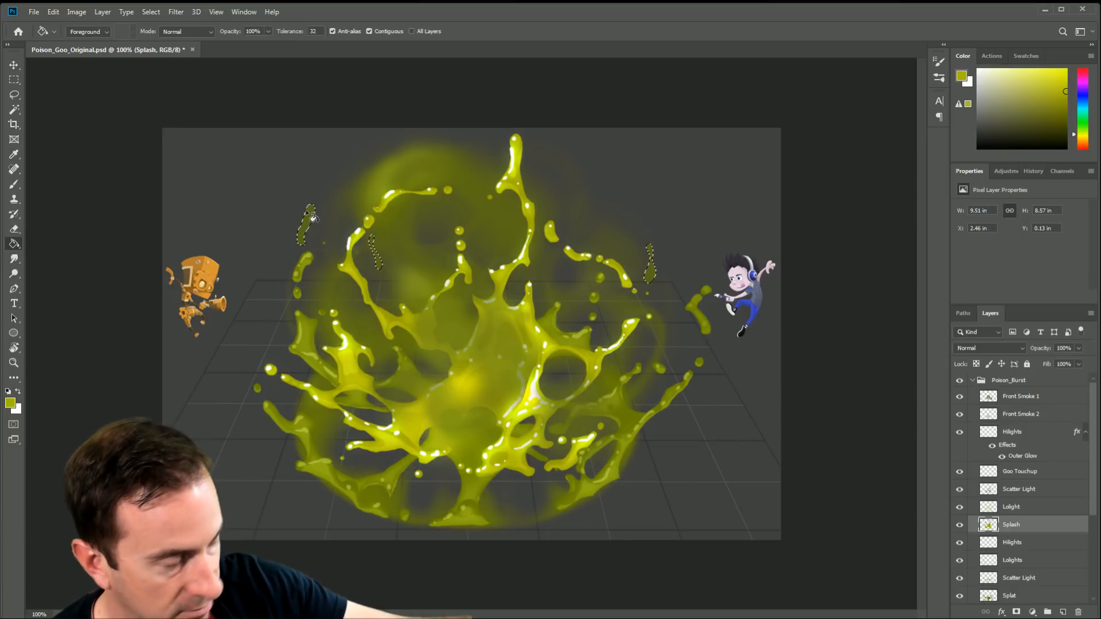
left_click(309, 221)
left_click(650, 264)
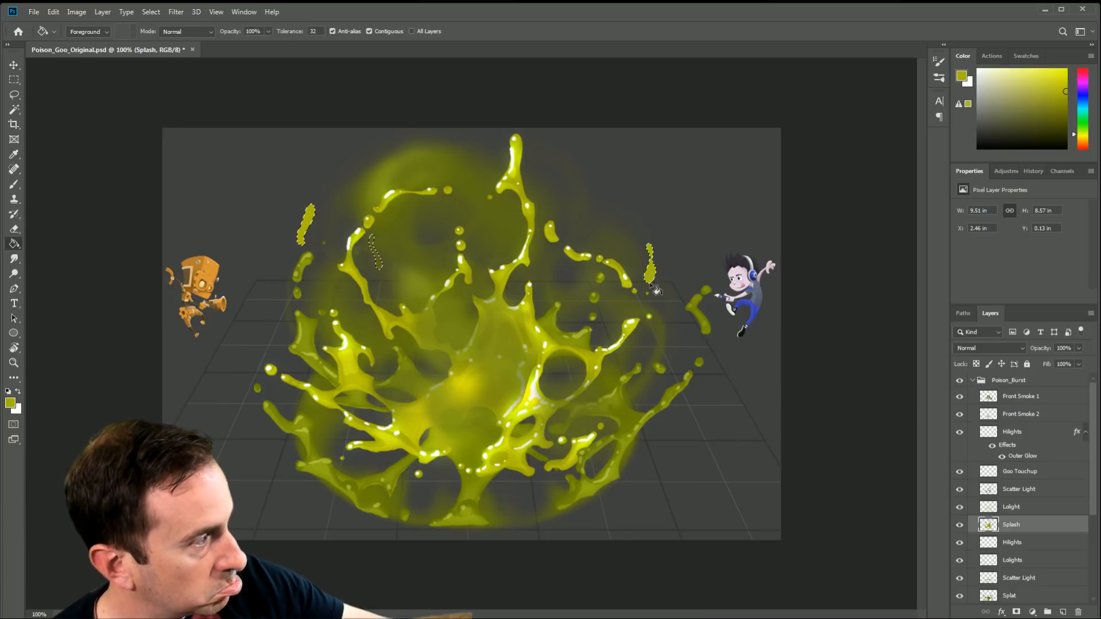
left_click(377, 258)
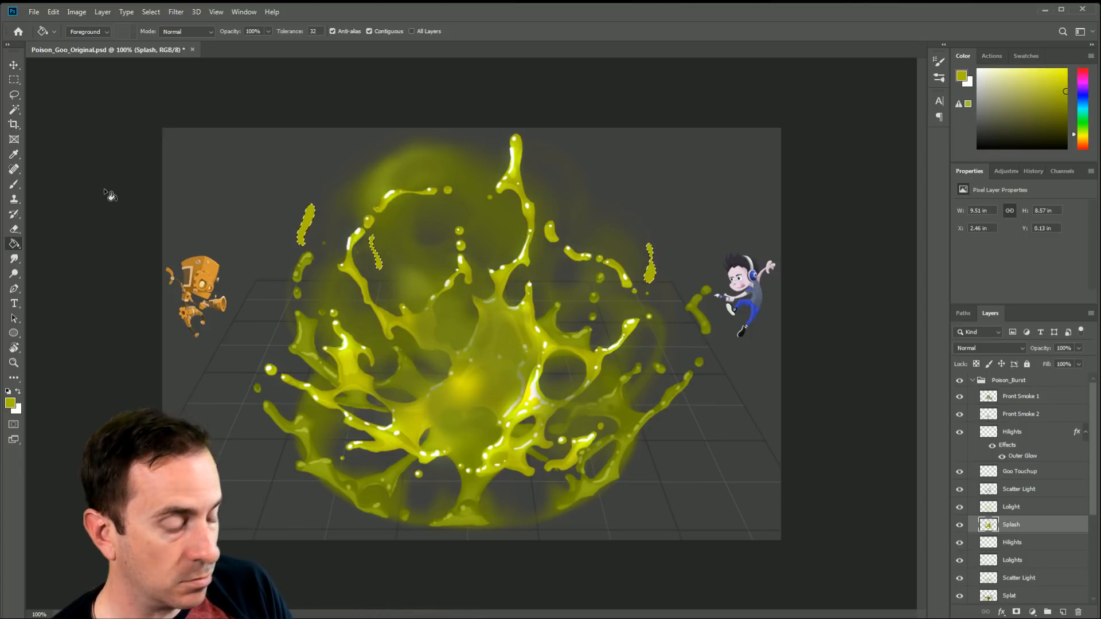
Step: Open the Gradient tool's editor and inspect the colour of the gradient's end stop
key("shift+g")
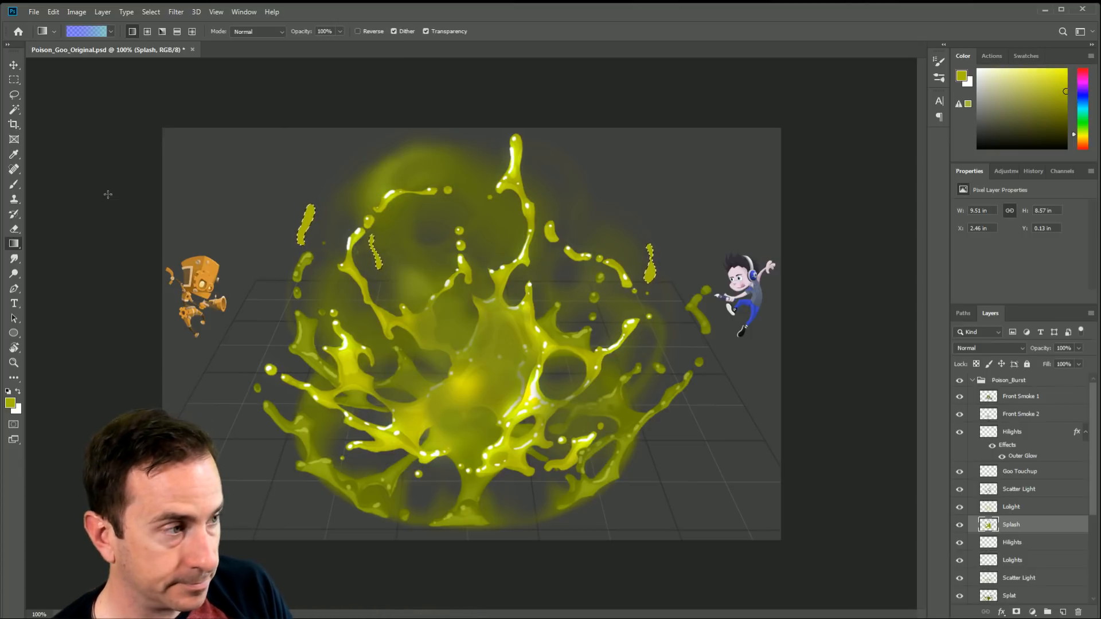
left_click(86, 32)
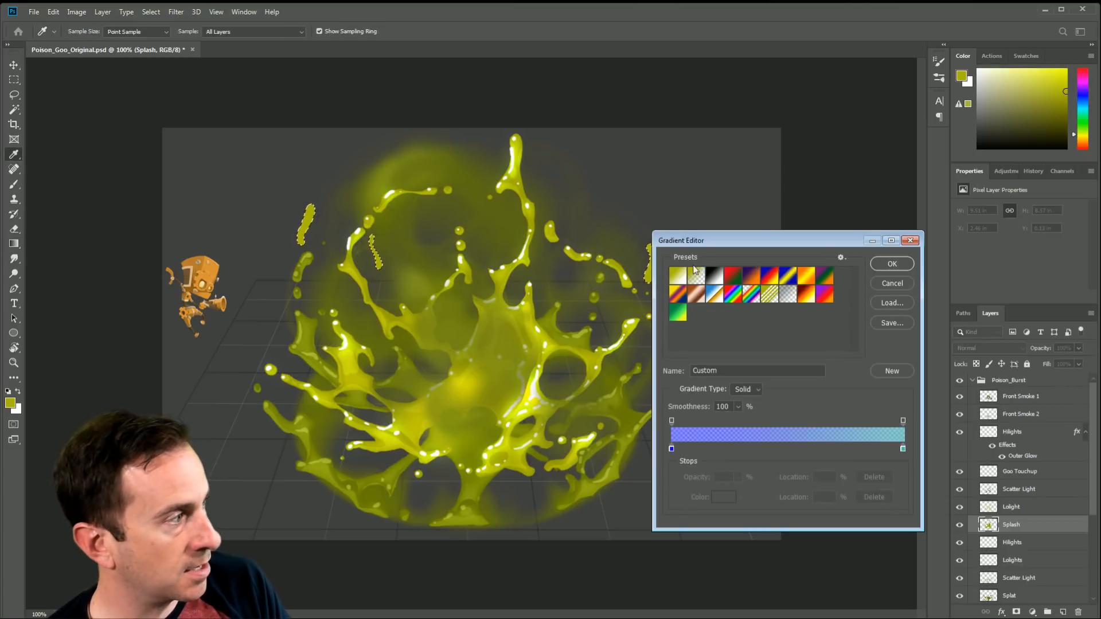
left_click_drag(741, 243, 542, 141)
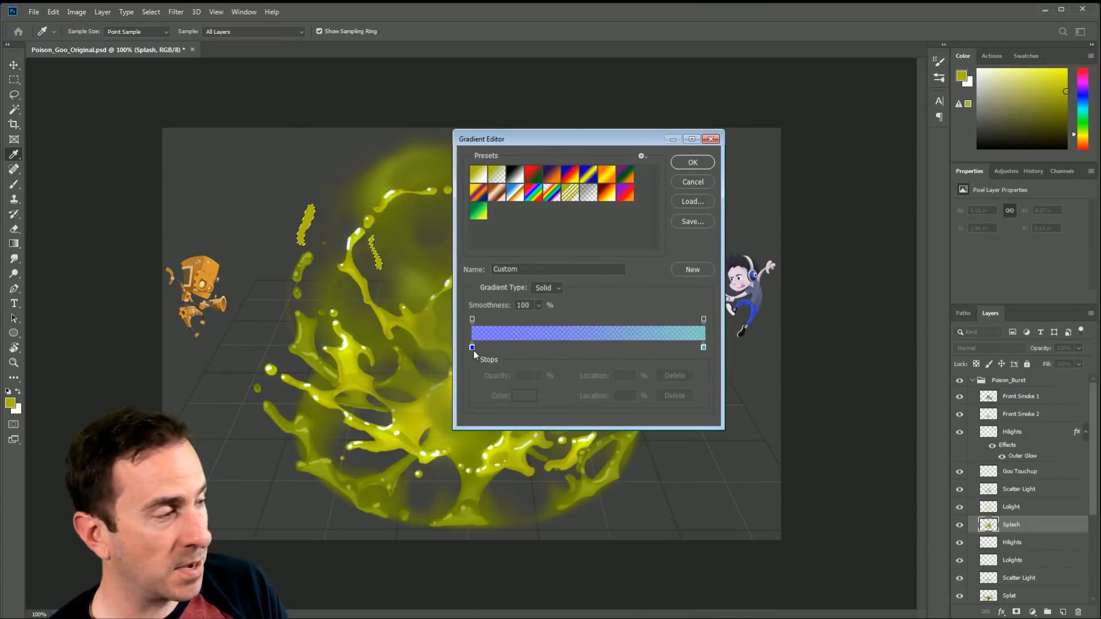
left_click(703, 348)
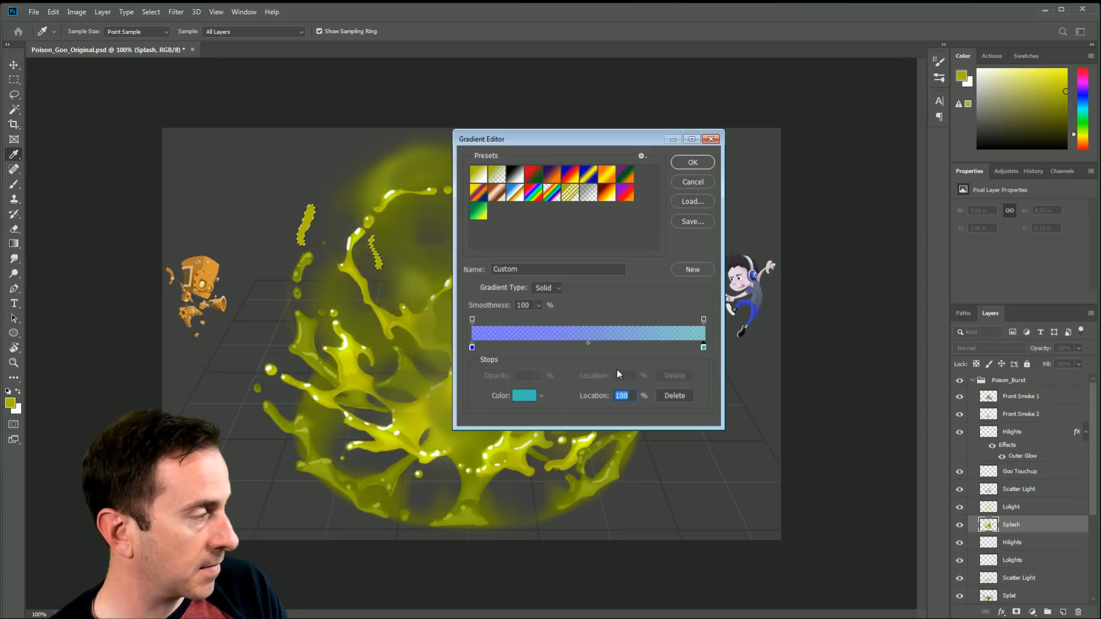
double_click(703, 348)
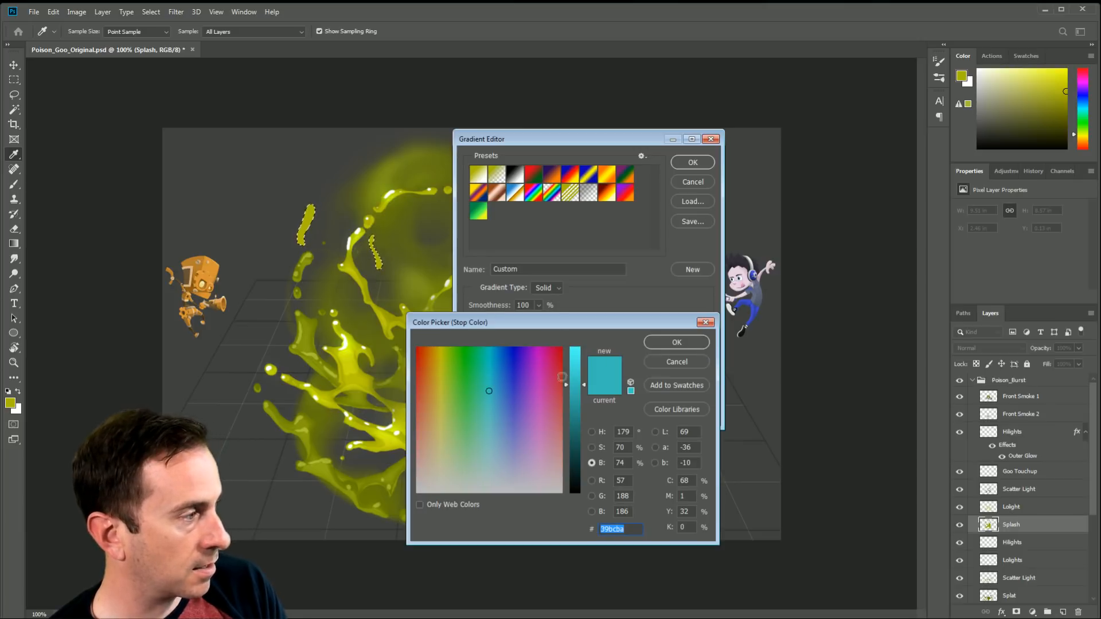
left_click(710, 322)
left_click(524, 400)
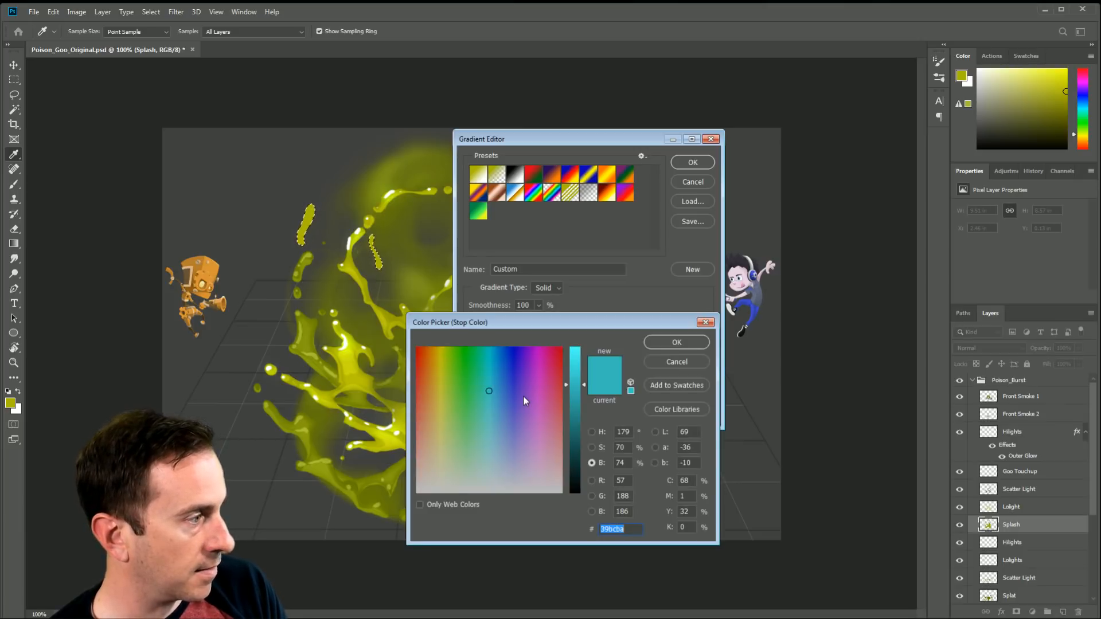
left_click(676, 342)
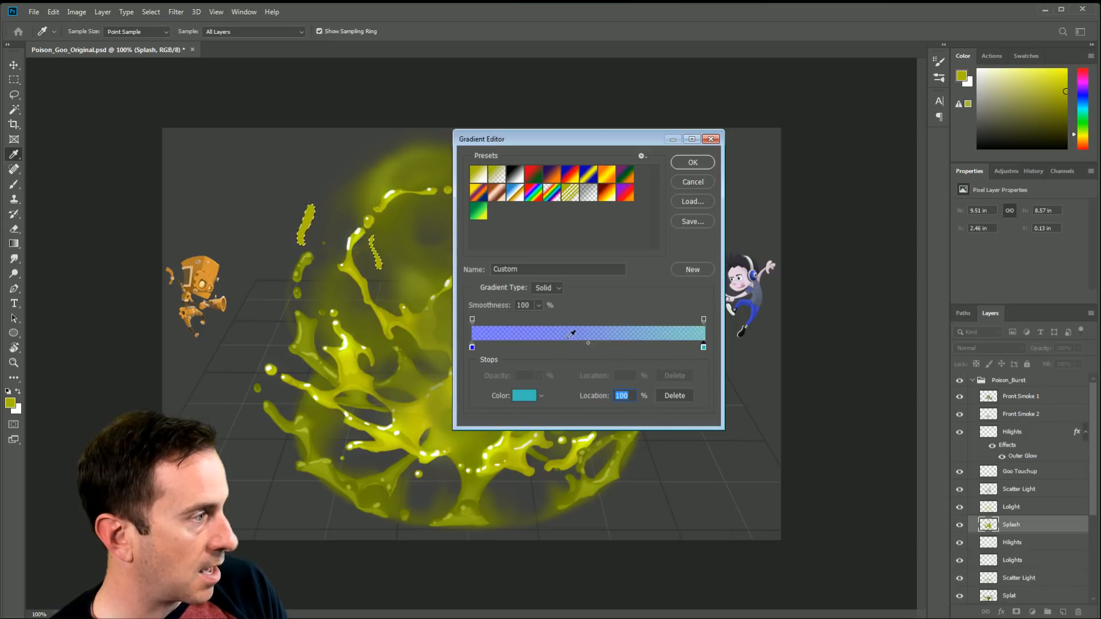
Step: Add a colour stop at 32% along the gradient, remove it again, and select the starting opacity stop
left_click(548, 348)
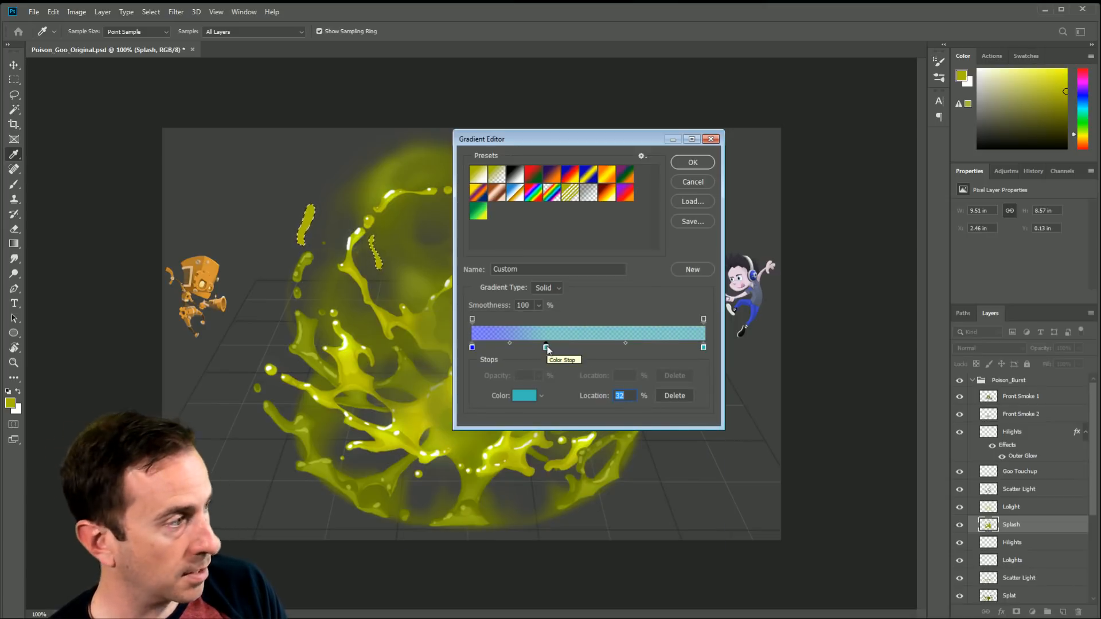
left_click_drag(545, 348, 579, 337)
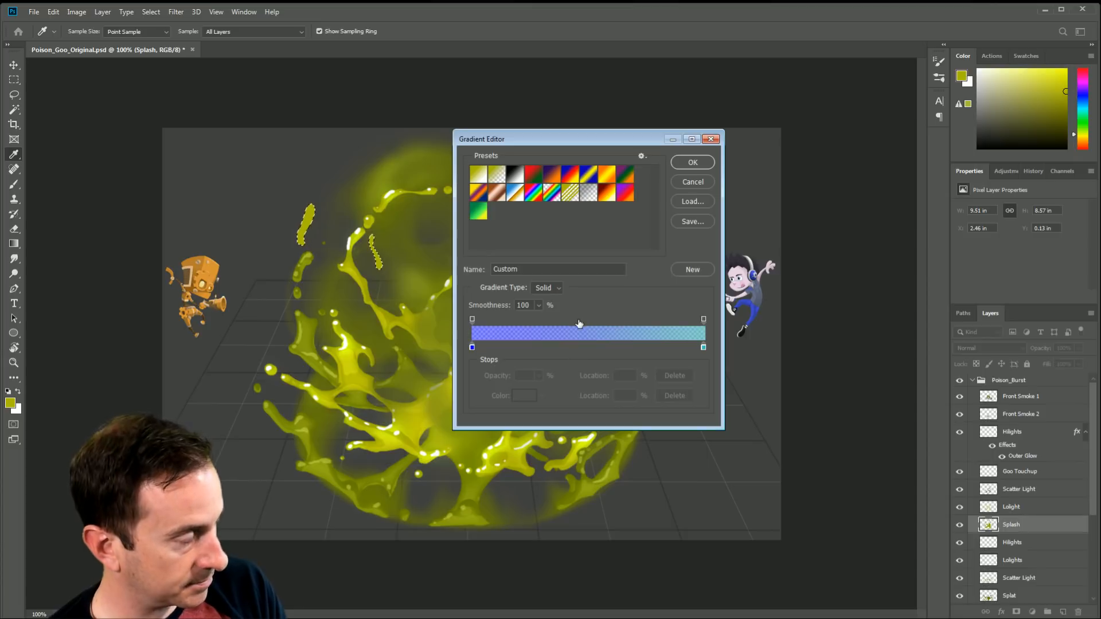
left_click(472, 321)
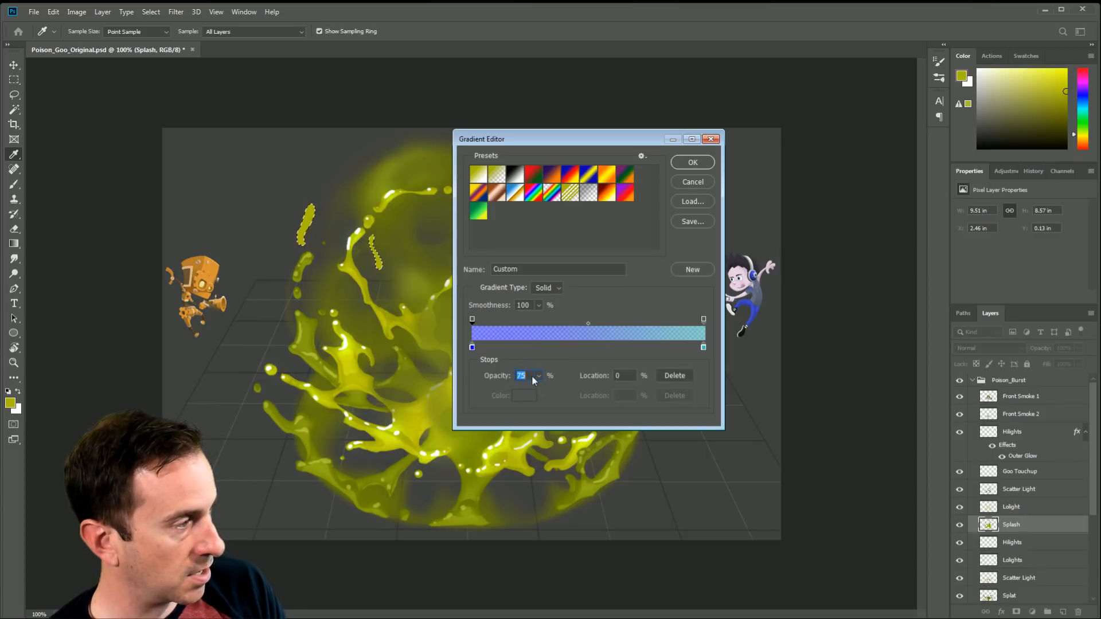
Step: Try several gradient presets, choose Lime Slushie, and accept it as the active gradient
left_click(473, 217)
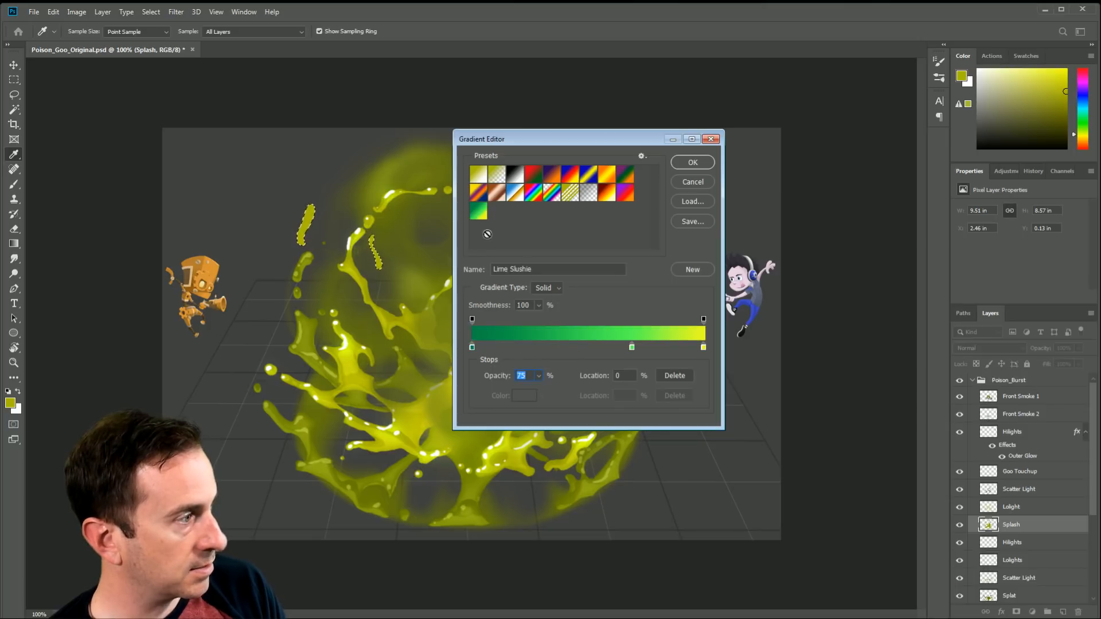
left_click(603, 191)
left_click(590, 176)
left_click(551, 175)
left_click(534, 176)
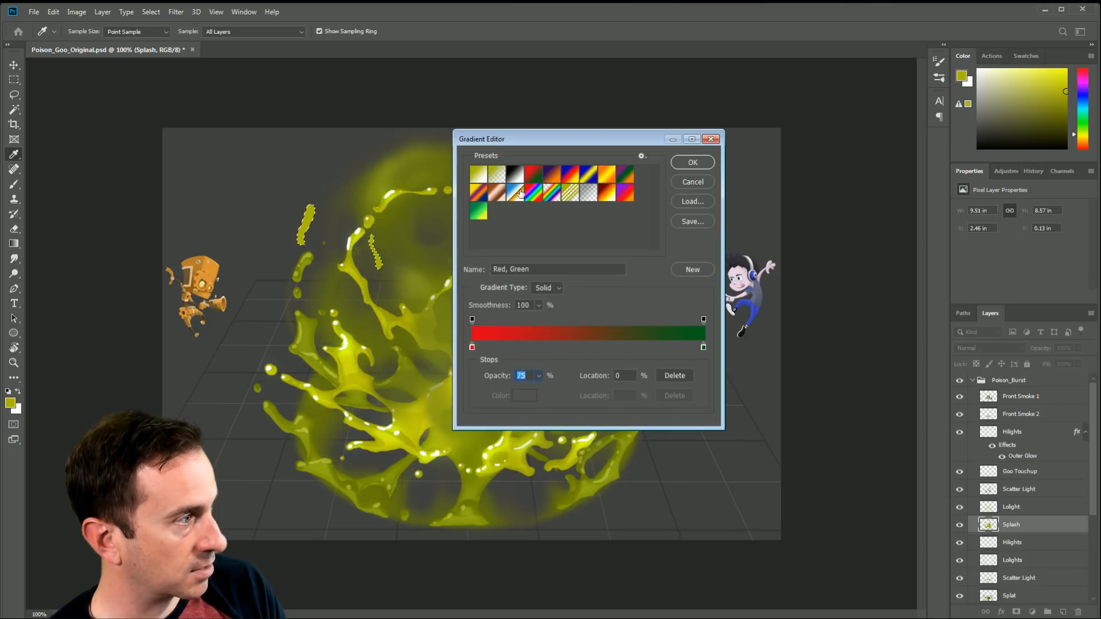
left_click(477, 216)
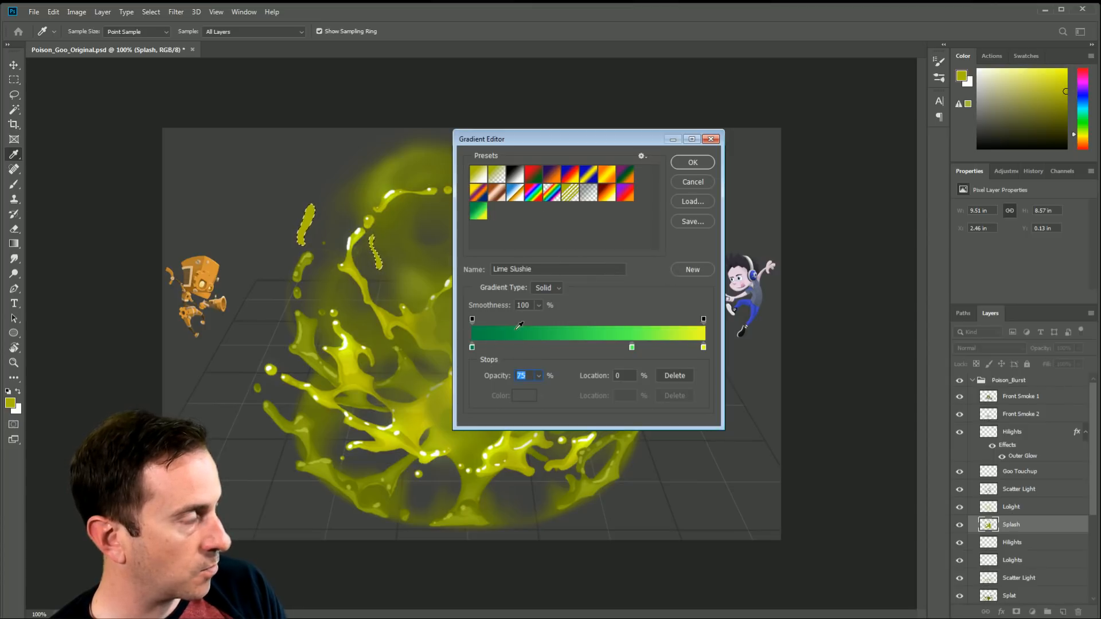
left_click(542, 267)
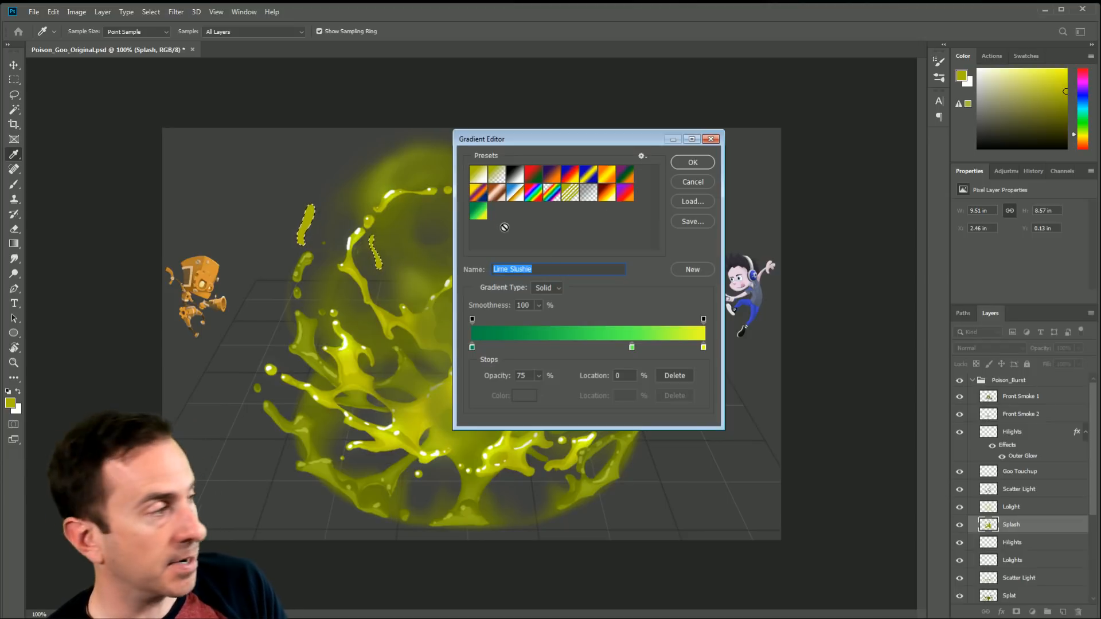
left_click_drag(588, 139, 758, 104)
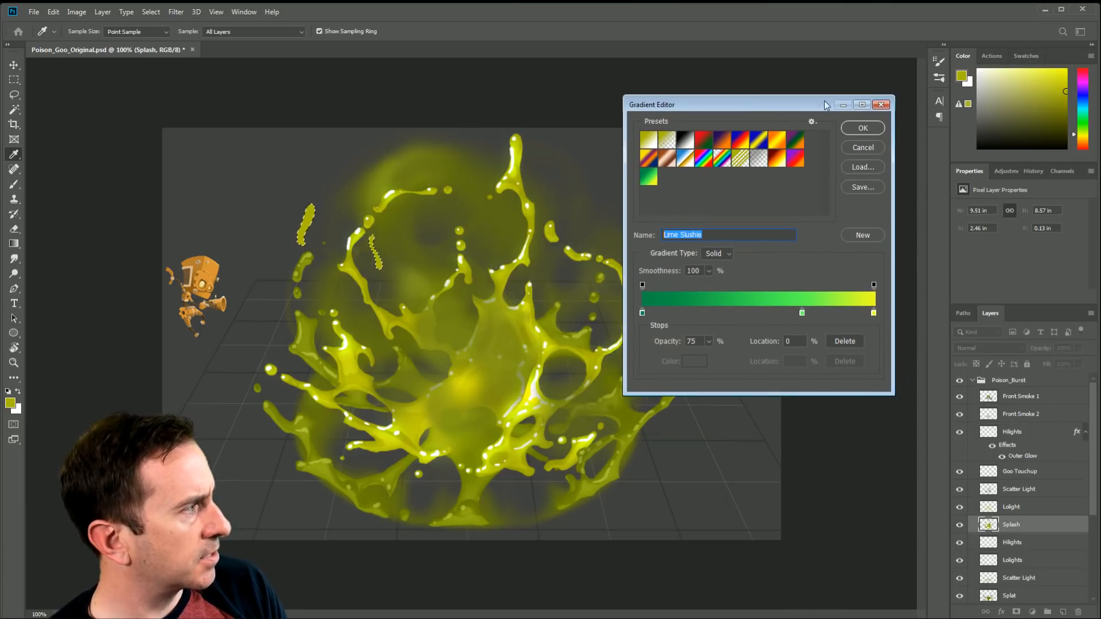
left_click(854, 130)
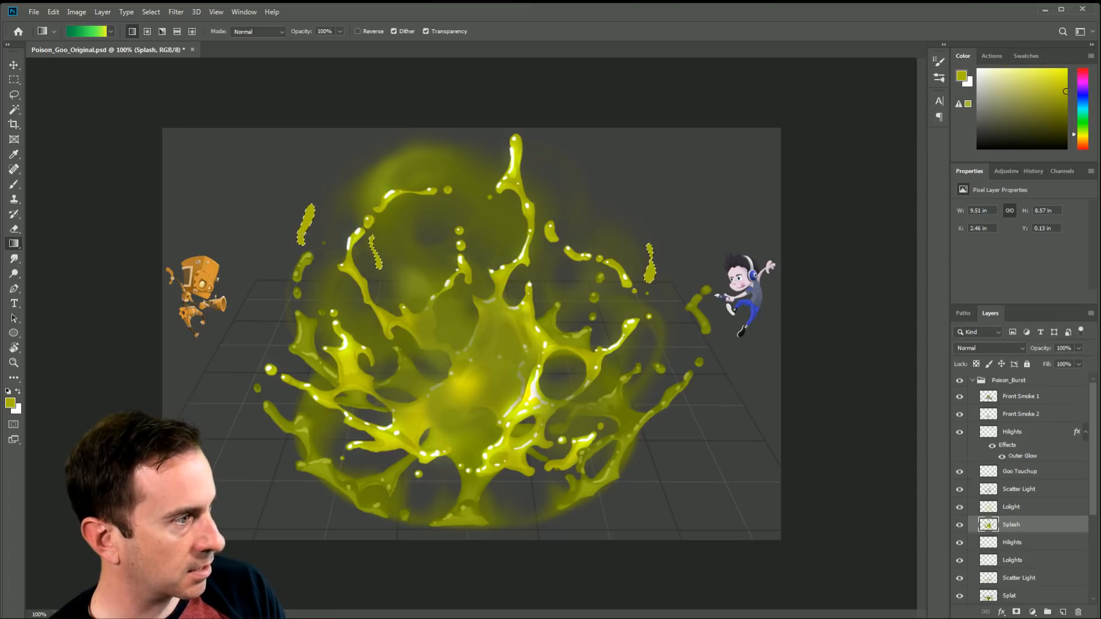
Step: Apply the gradient to the three lassoed shapes from left to right, reapply it from bottom to top, and hide the selection edges
left_click_drag(307, 226, 717, 278)
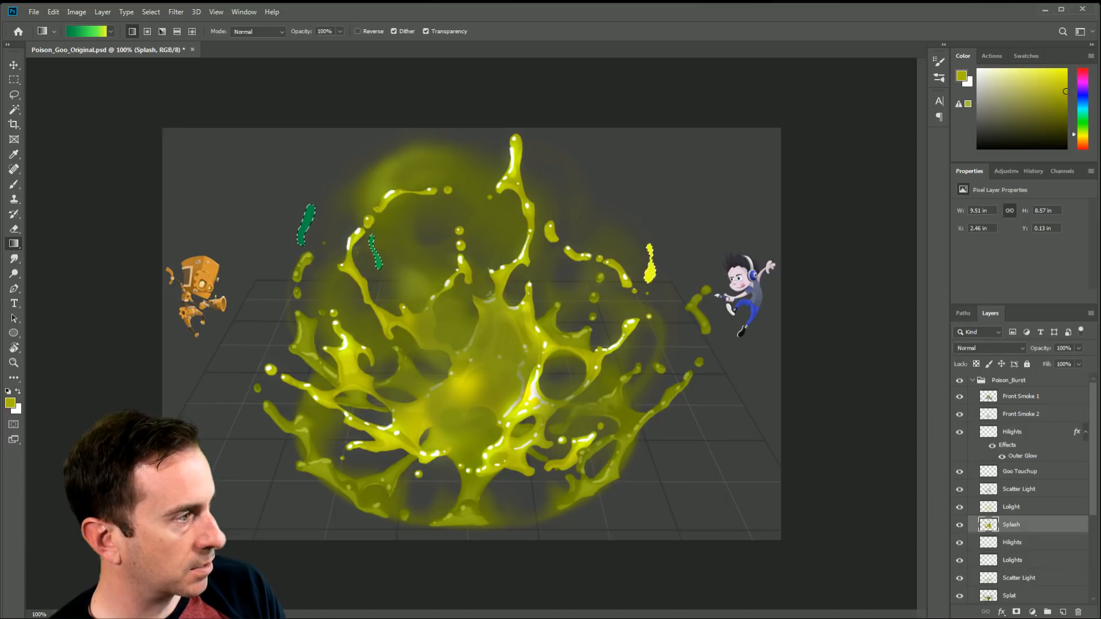
left_click_drag(461, 435, 488, 175)
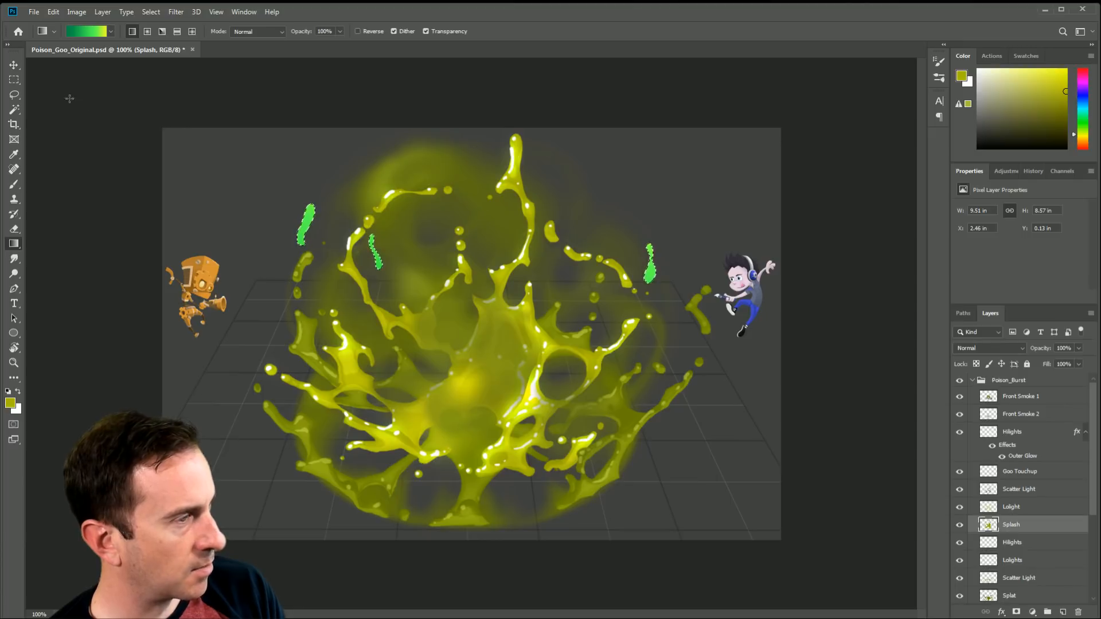
left_click(13, 80)
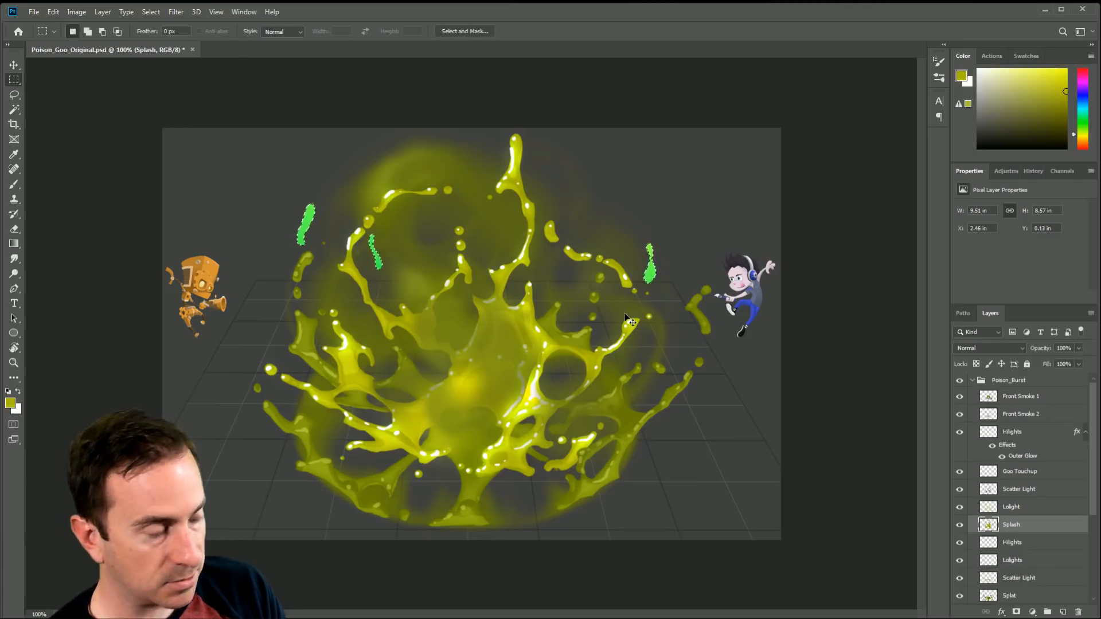
key("ctrl+d")
key("g")
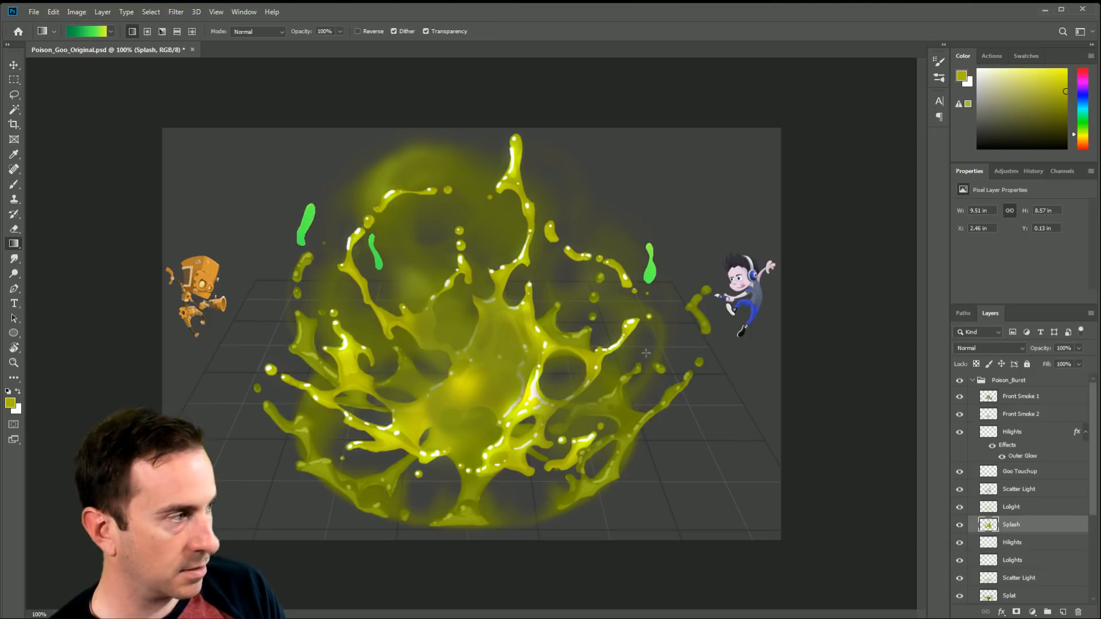
Step: Reapply the gradient diagonally from lower right to upper left over the three shapes, using long strokes and shorter ones around the left shape
left_click_drag(609, 391, 321, 107)
left_click_drag(570, 370, 199, 211)
left_click_drag(327, 225, 279, 210)
left_click_drag(330, 244, 302, 222)
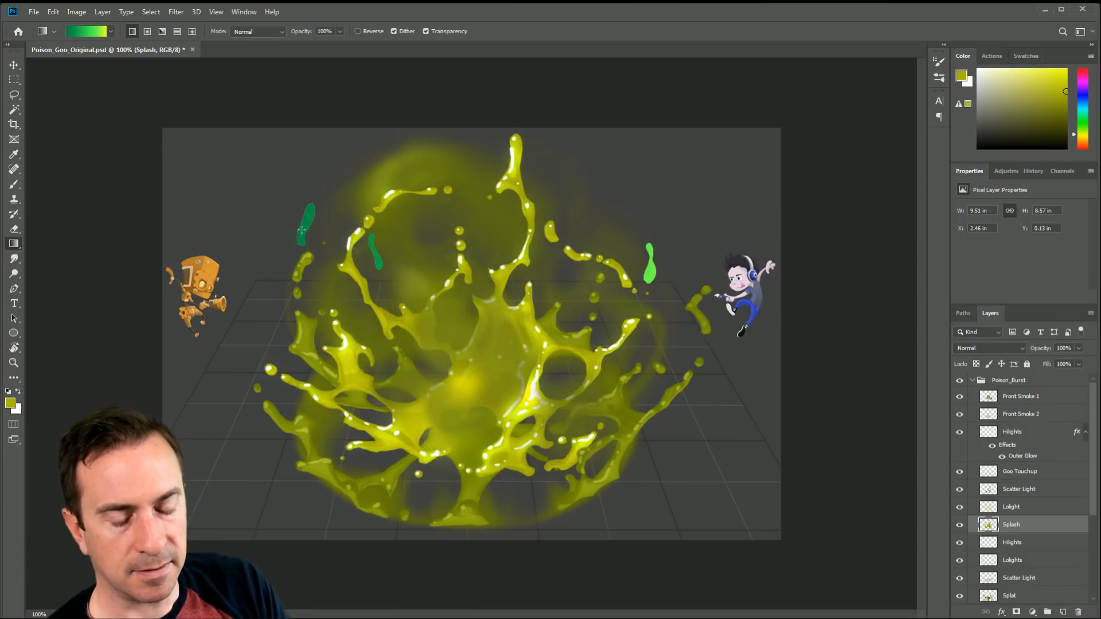
Step: Try erasing the green fill inside the left, middle and right lassoed shapes
key("e")
mouse_move(318, 103)
left_mouse_down()
mouse_move(308, 286)
mouse_move(285, 303)
mouse_move(307, 292)
mouse_move(319, 76)
mouse_move(320, 175)
mouse_move(326, 112)
mouse_move(374, 141)
left_mouse_up()
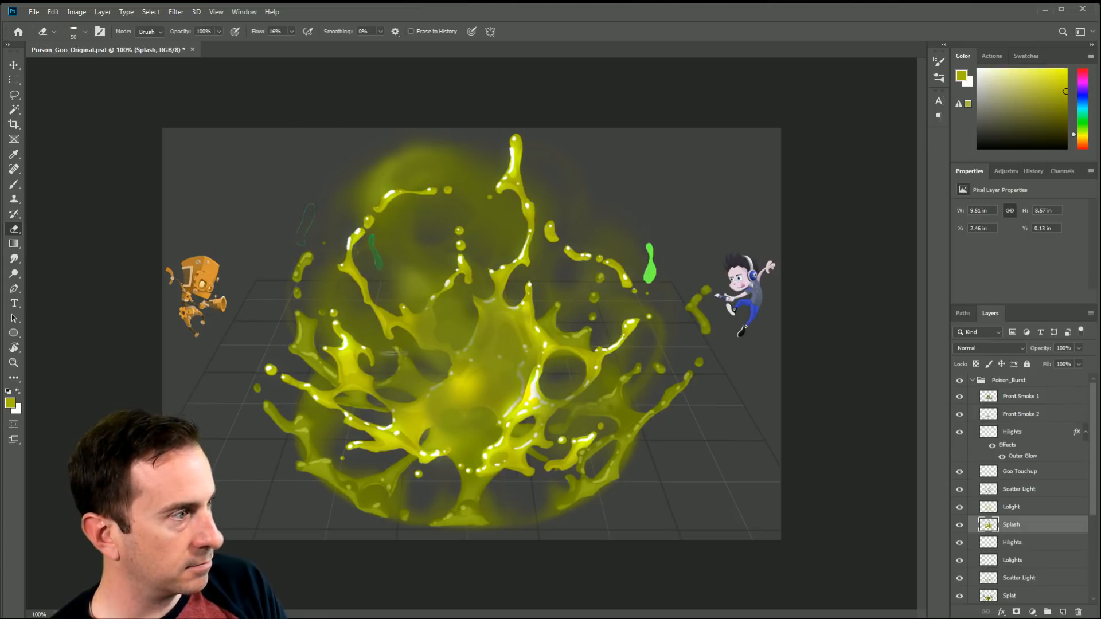
left_click_drag(649, 245, 643, 289)
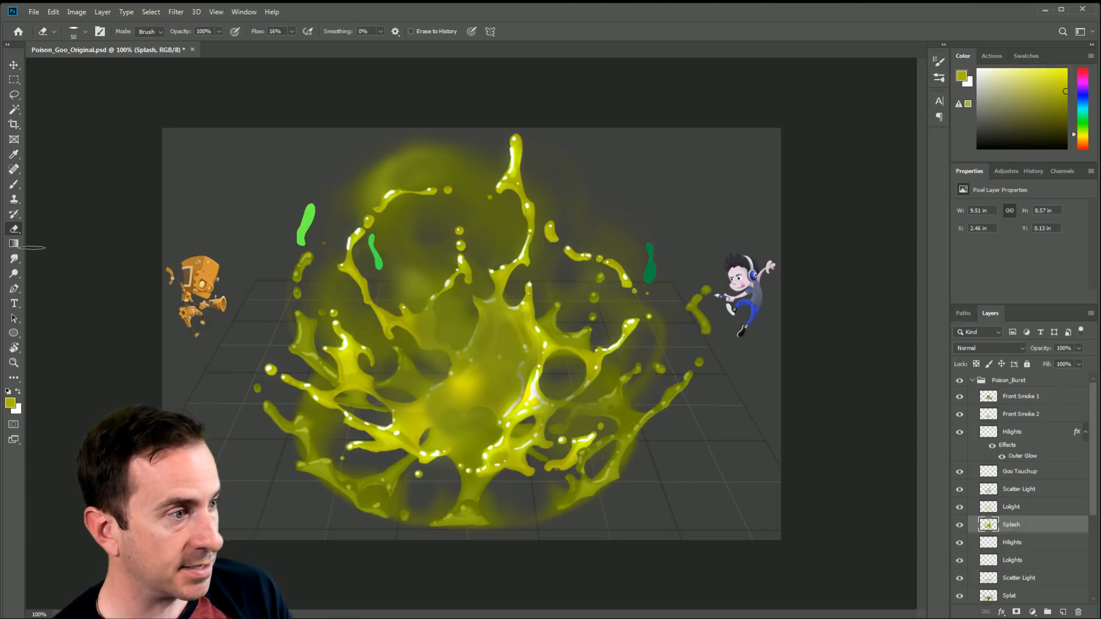
Step: Try smearing the green shapes and the Splash artwork with the Smudge tool, enlarging its brush up to 1100 px
left_click(15, 259)
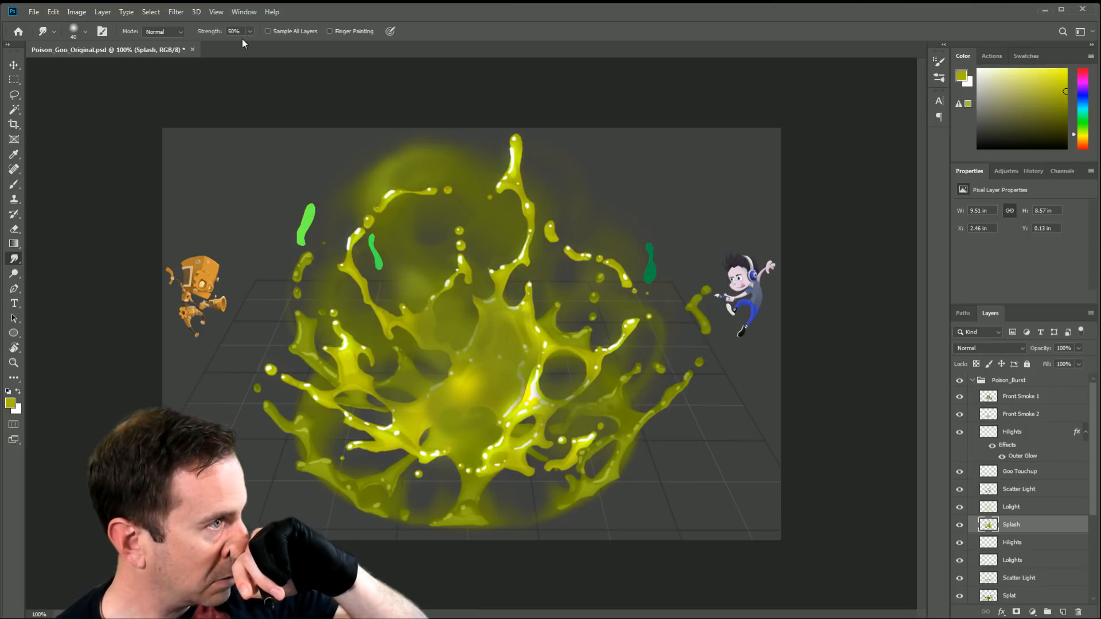
key("bracketright")
key("bracketright")
key("bracketright")
key("bracketright")
key("bracketright")
key("bracketright")
key("bracketright")
key("bracketright")
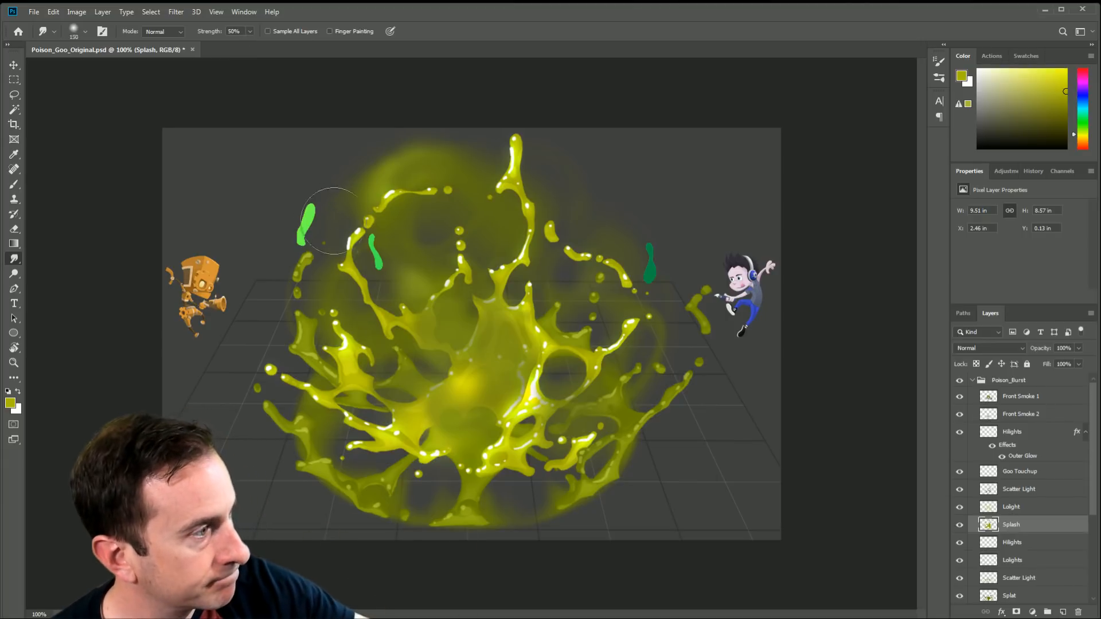
key("bracketright")
key("bracketright")
key("bracketright")
key("bracketright")
key("bracketright")
key("bracketright")
key("bracketright")
key("bracketright")
key("bracketright")
key("bracketright")
key("bracketright")
key("bracketright")
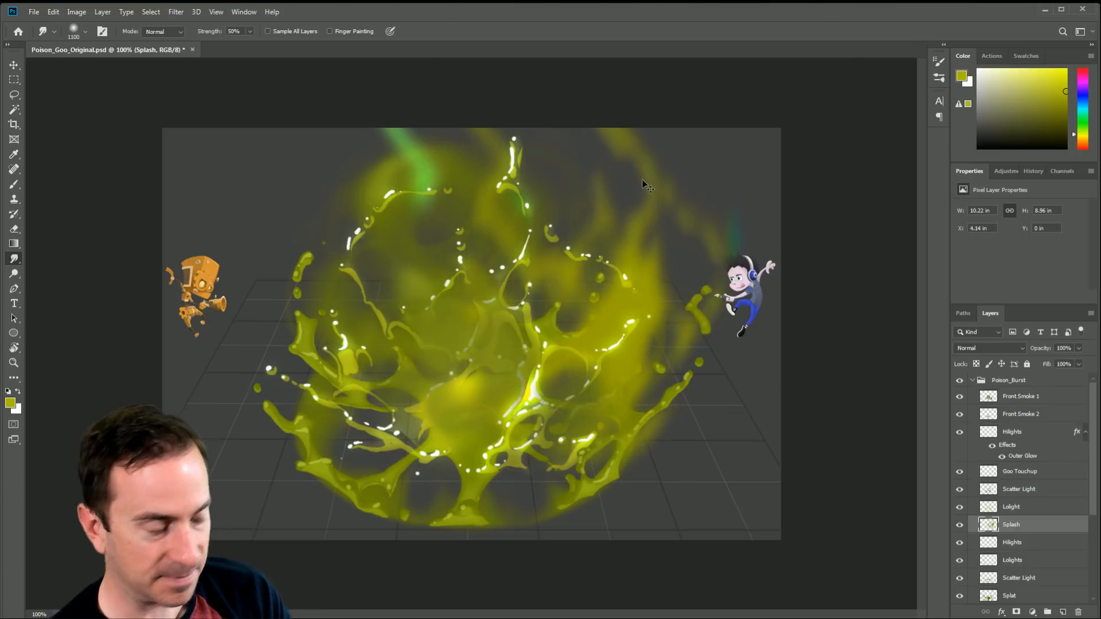
Step: Undo the large smears on the Splash layer and reduce the Smudge brush to 50 px
key("bracketleft")
key("bracketleft")
key("bracketleft")
key("bracketleft")
key("bracketleft")
key("bracketleft")
key("bracketleft")
key("bracketleft")
key("bracketleft")
key("bracketleft")
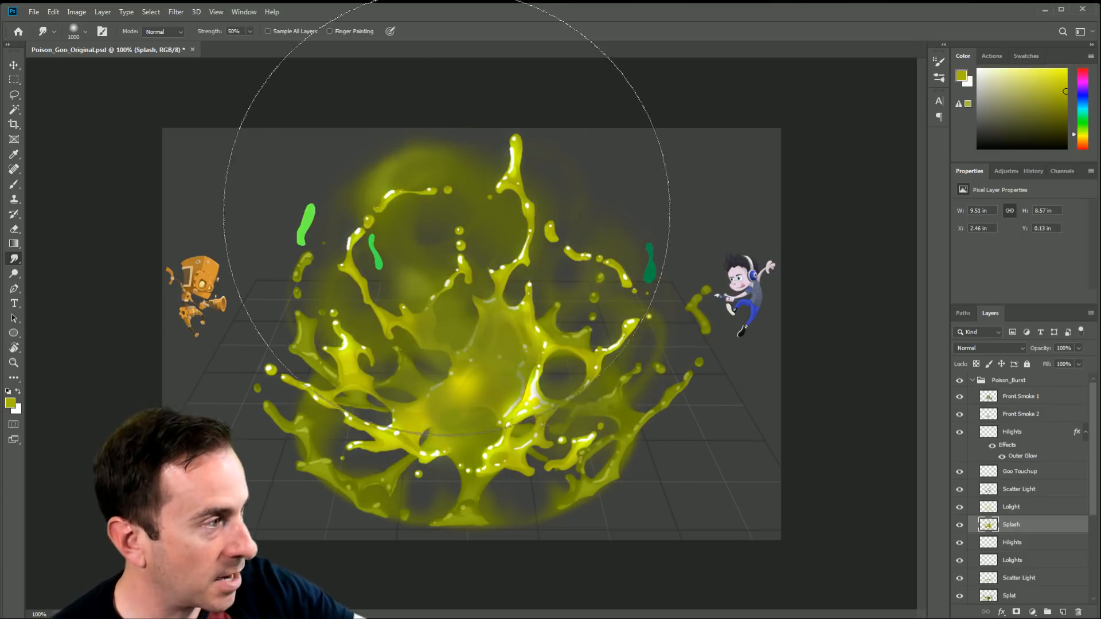
key("bracketleft")
key("bracketleft")
key("bracketleft")
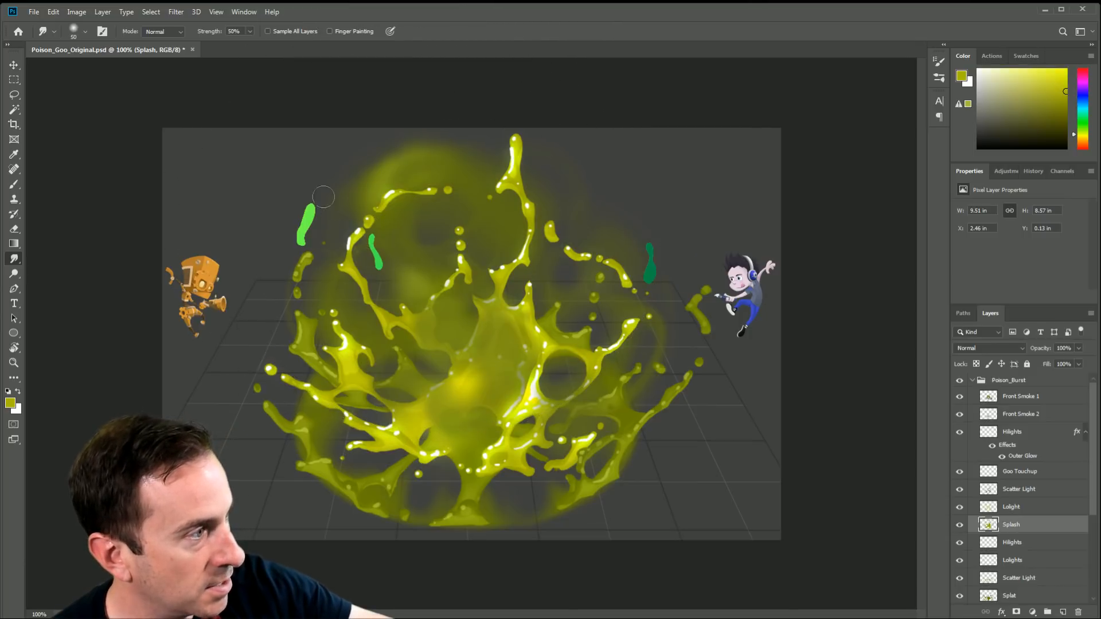
Step: Smudge both ends of the left green shape, the lower end of the middle one and the upper end of the right one into tapered wisps
left_click_drag(311, 207, 317, 182)
left_click_drag(302, 234, 299, 257)
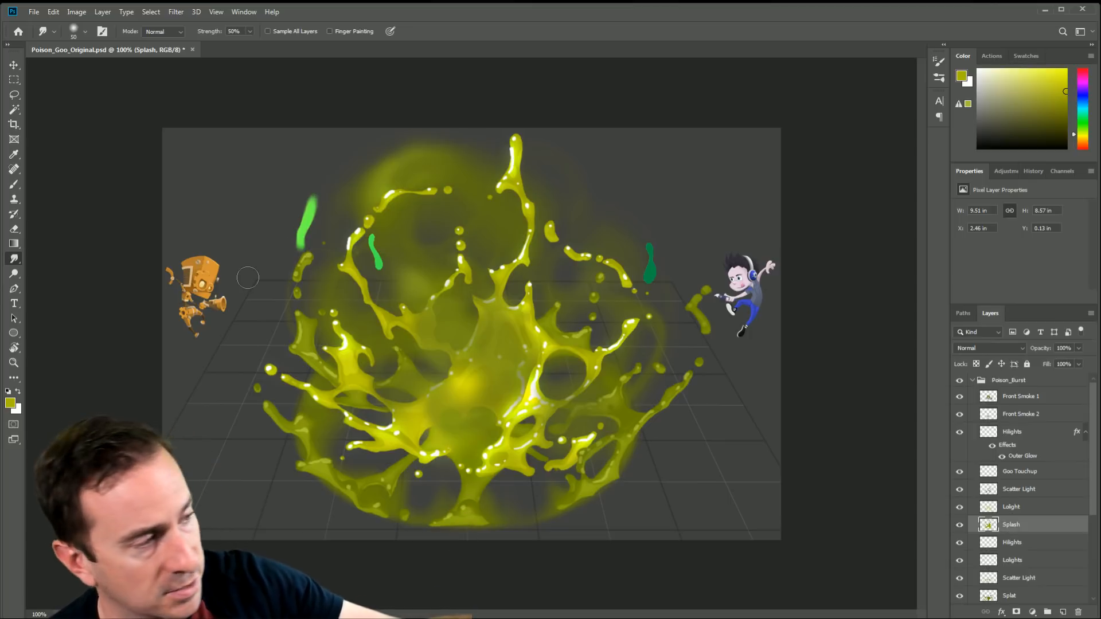
left_click_drag(309, 201, 315, 177)
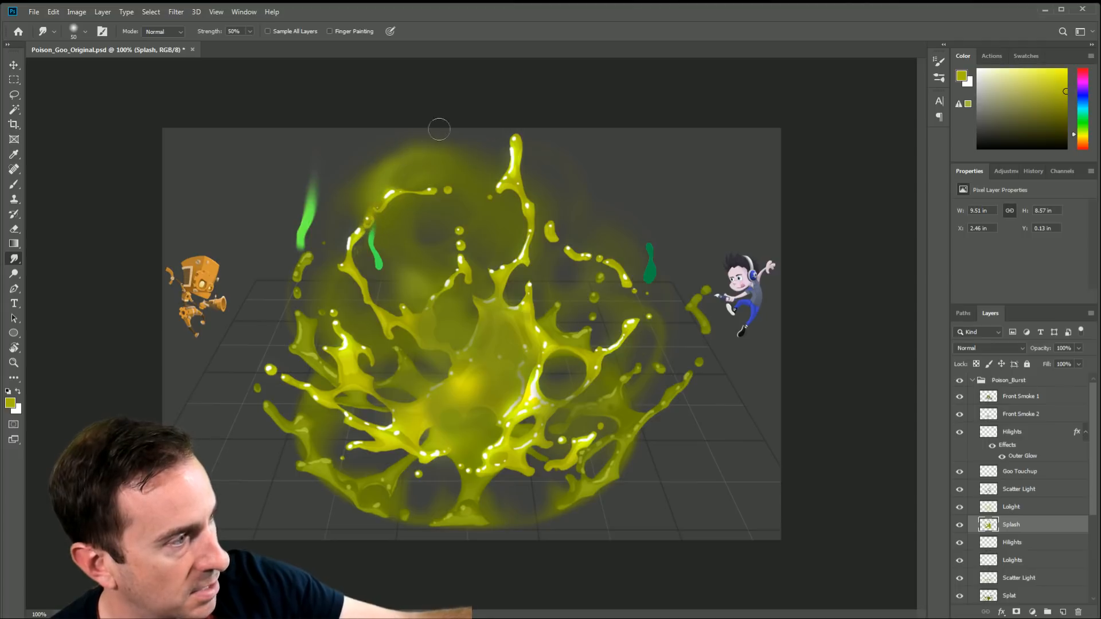
left_click_drag(377, 259, 378, 293)
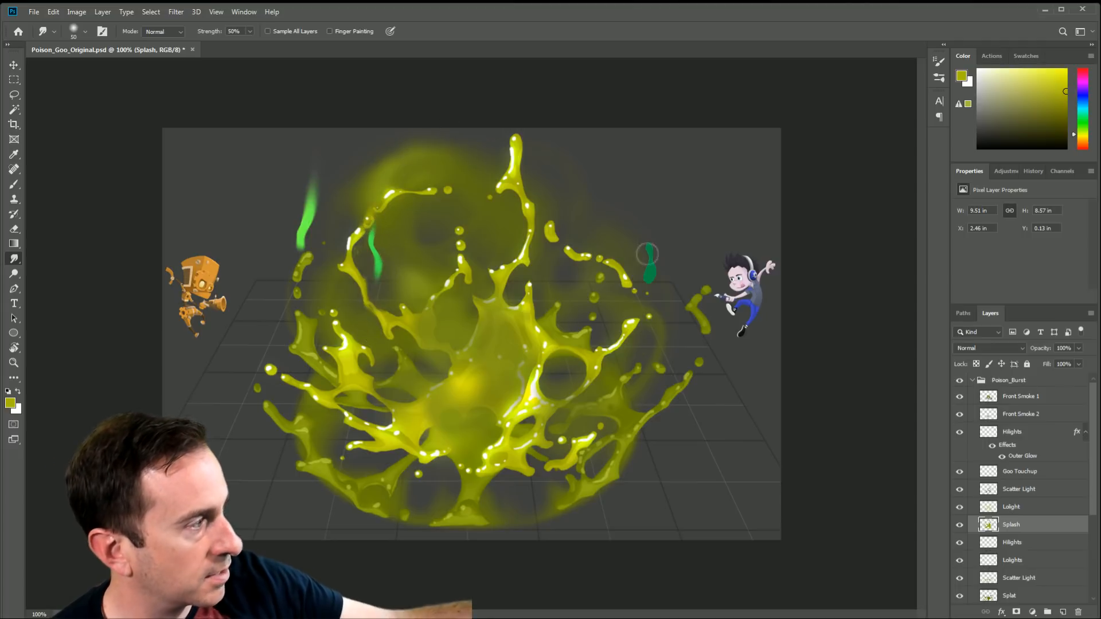
left_click_drag(648, 261, 650, 238)
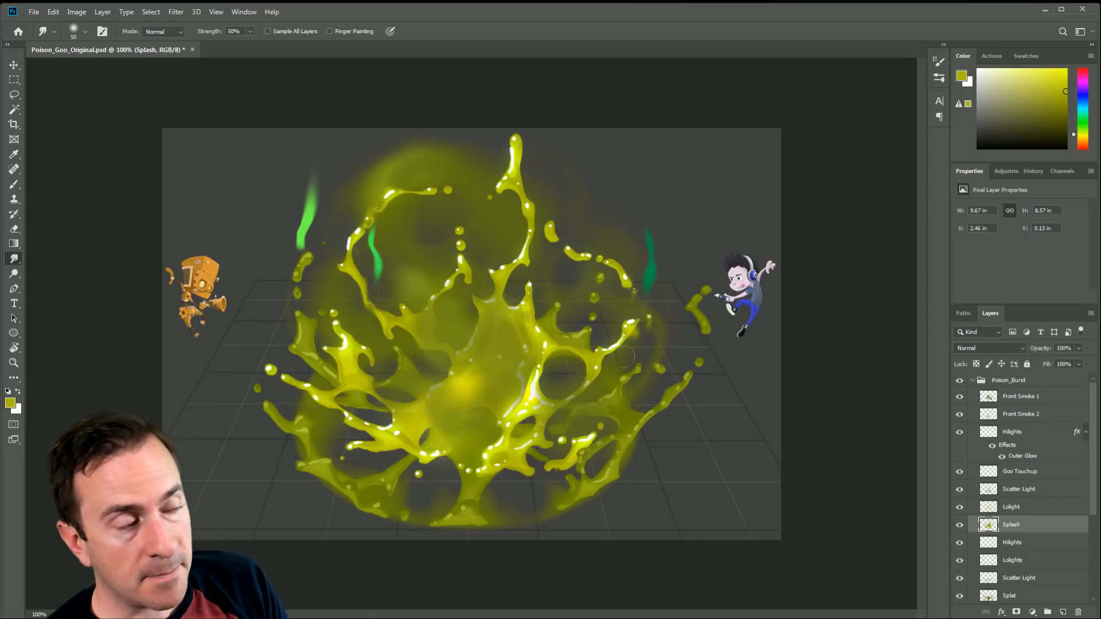
Step: View the foreground colour in the Color Picker, and swap the foreground and background colours back and forth
left_click(14, 406)
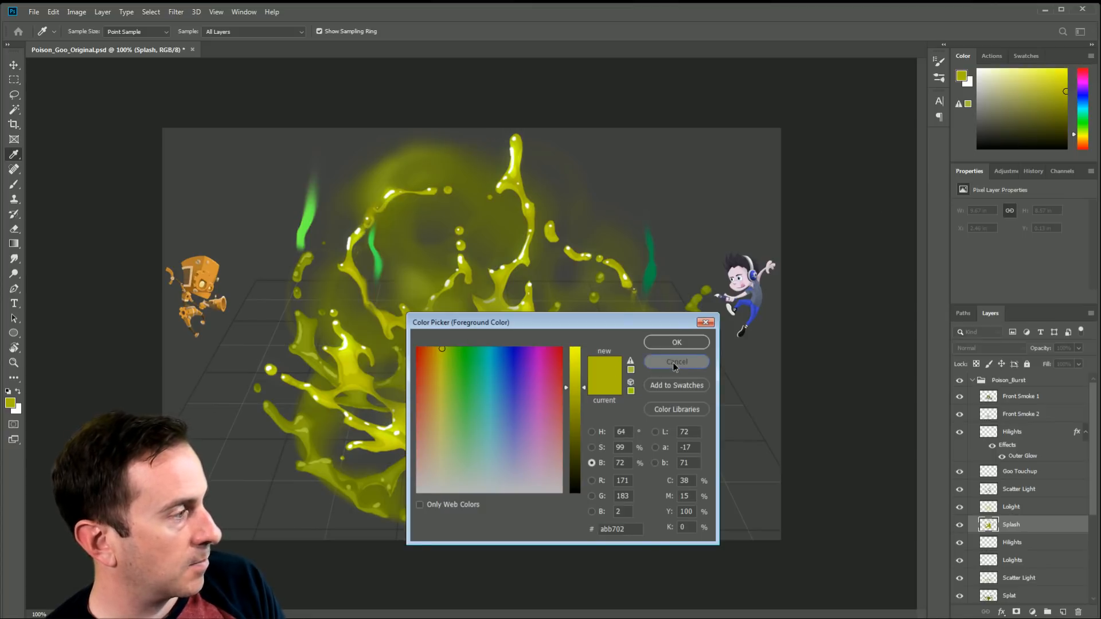
left_click(677, 343)
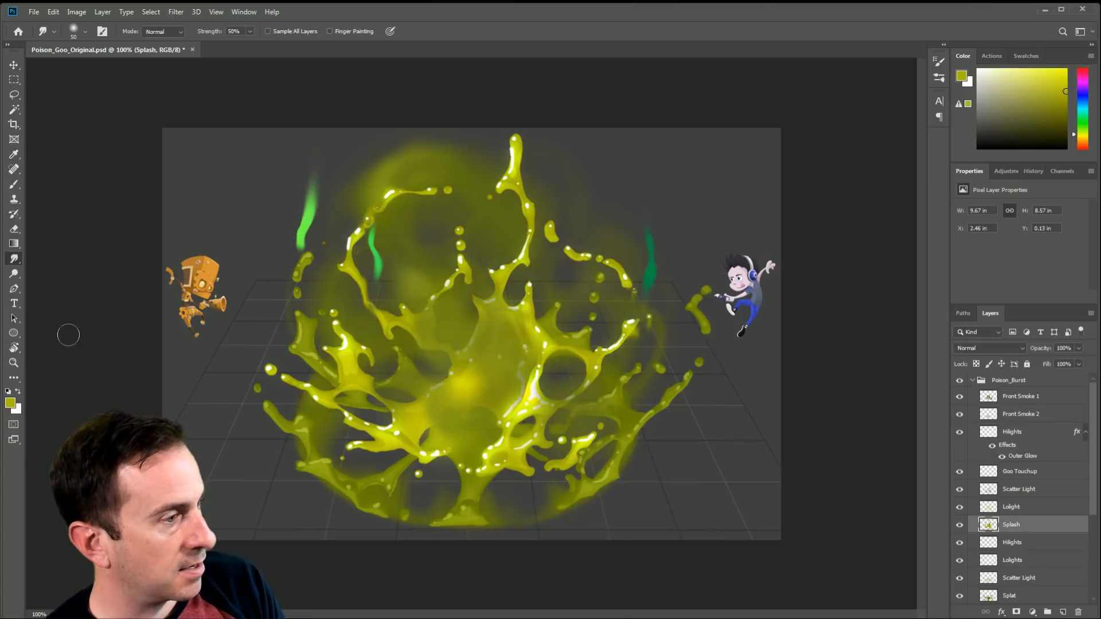
left_click(19, 394)
left_click(19, 394)
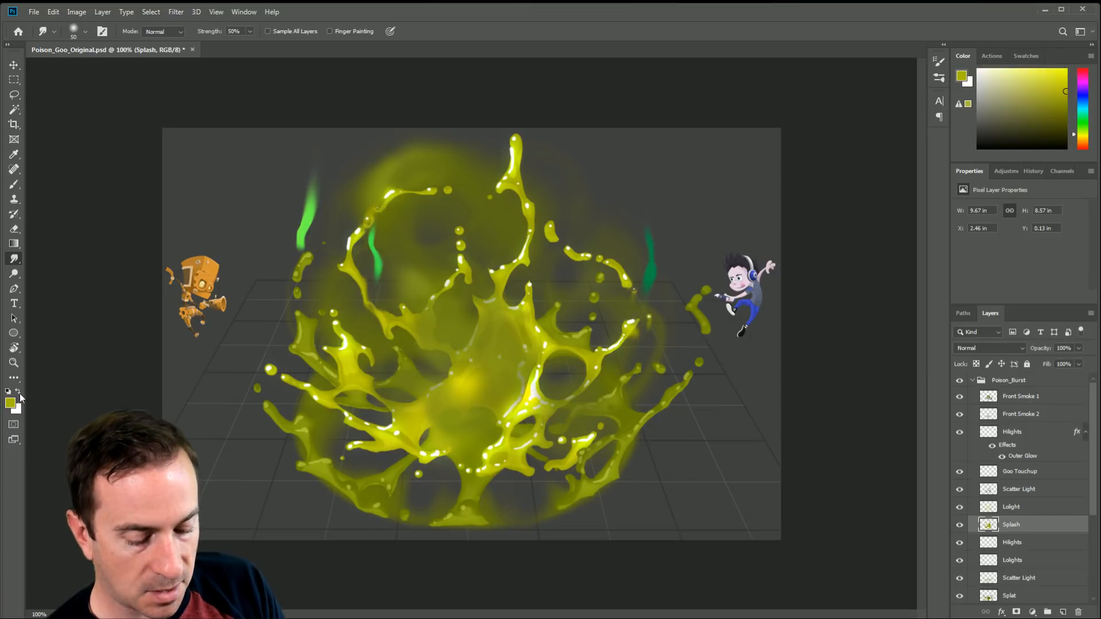
Step: Swap the foreground and background colours repeatedly, finishing with white in the foreground and olive in the background
left_click(22, 395)
key("x")
key("x")
key("x")
key("x")
key("x")
key("x")
key("x")
key("x")
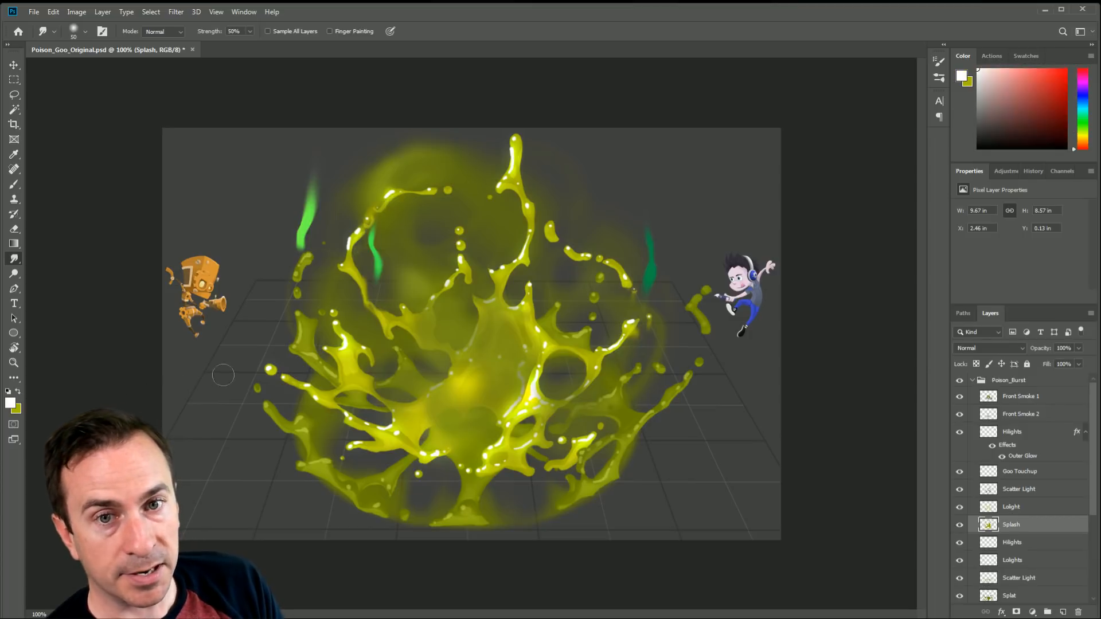
key("x")
key("x")
key("x")
key("x")
key("x")
key("x")
key("x")
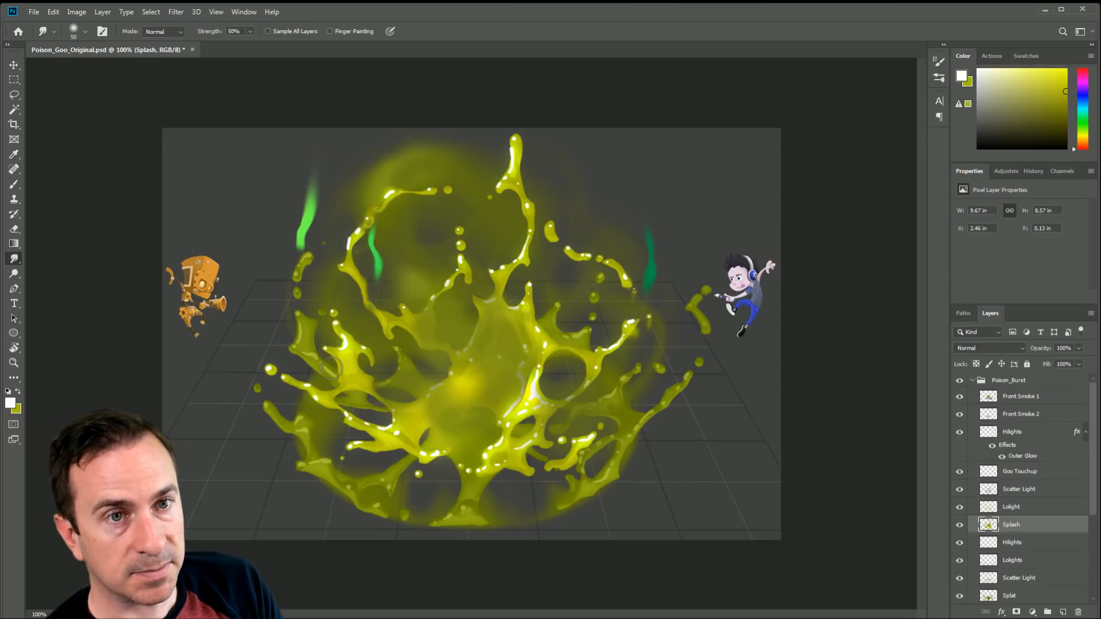
key("x")
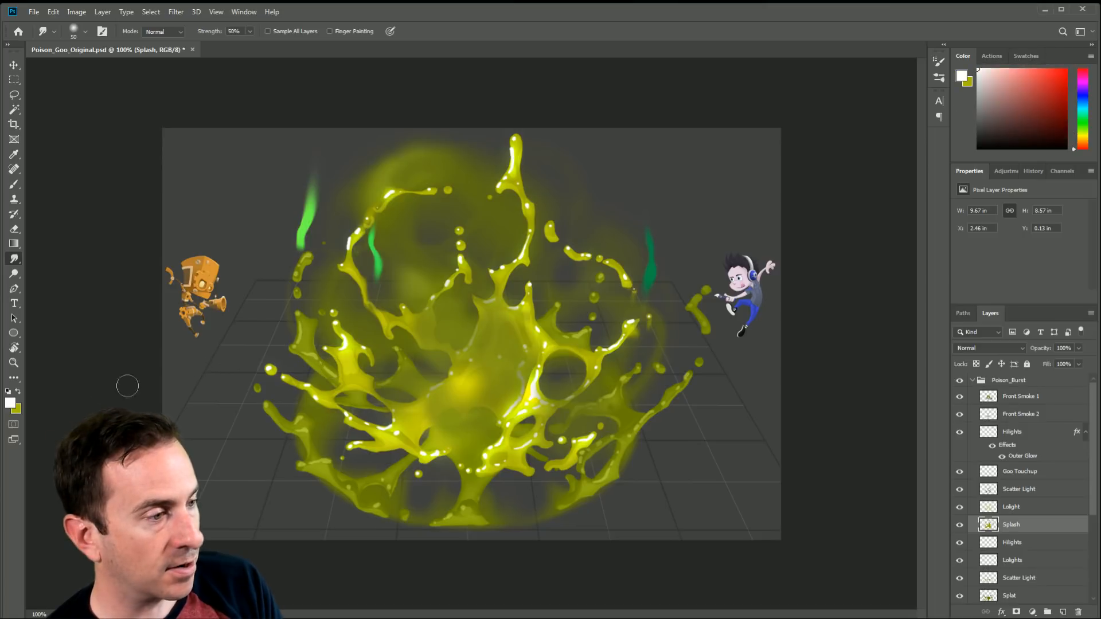
Step: Set the foreground colour to bright yellow, ffde00
left_click(10, 403)
left_click(439, 248)
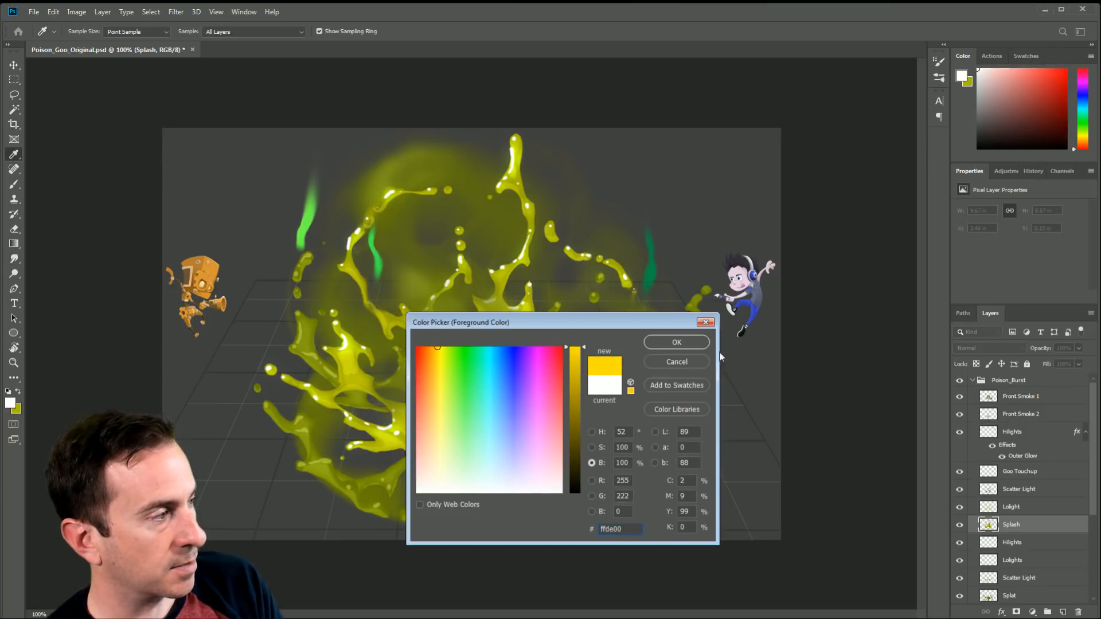
left_click(674, 343)
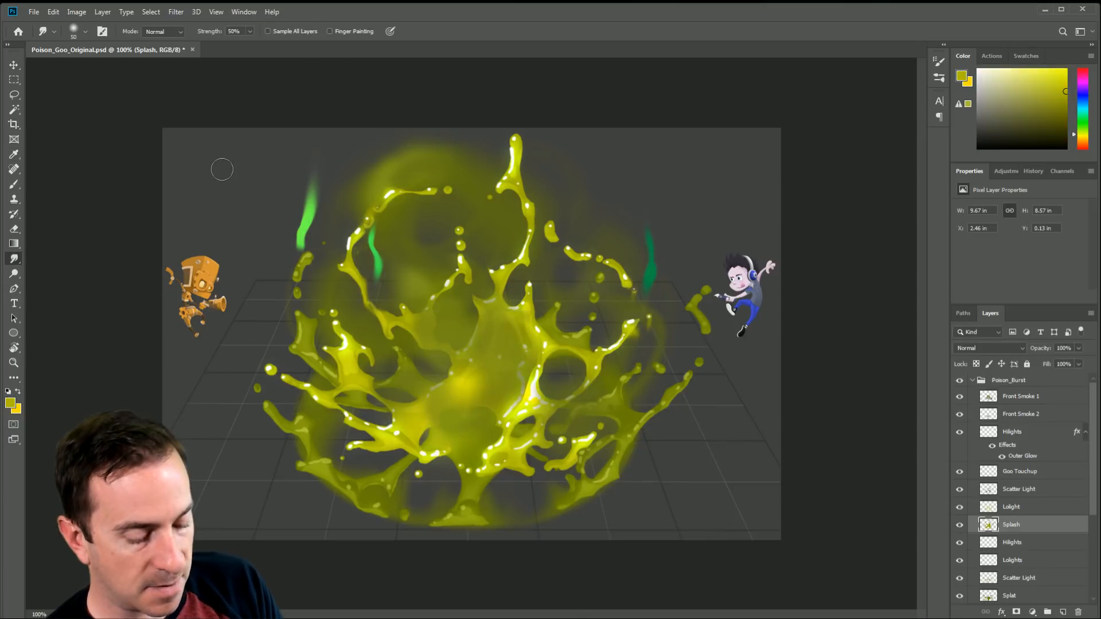
Step: Paint an olive patch and an overlapping yellow patch above the orange robot with the Brush tool, swapping the two colours between strokes
key("b")
mouse_move(221, 169)
left_mouse_down()
mouse_move(241, 172)
mouse_move(183, 181)
mouse_move(211, 179)
mouse_move(223, 214)
left_mouse_up()
key("x")
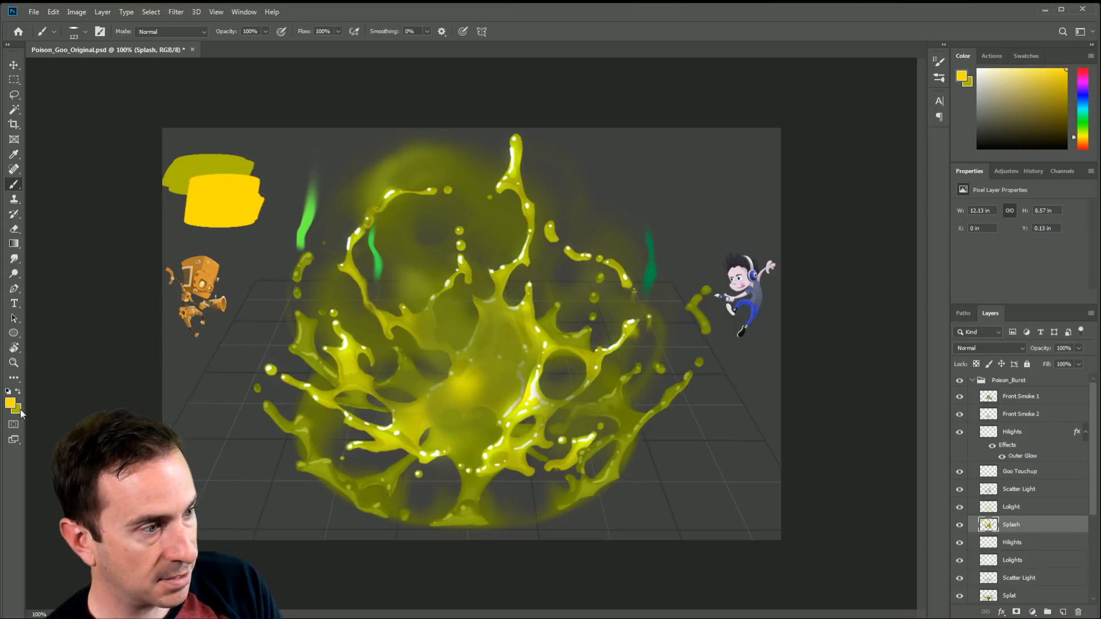
Step: Sample the yellow of the painted patch with the Eyedropper tool
key("i")
left_click(252, 207)
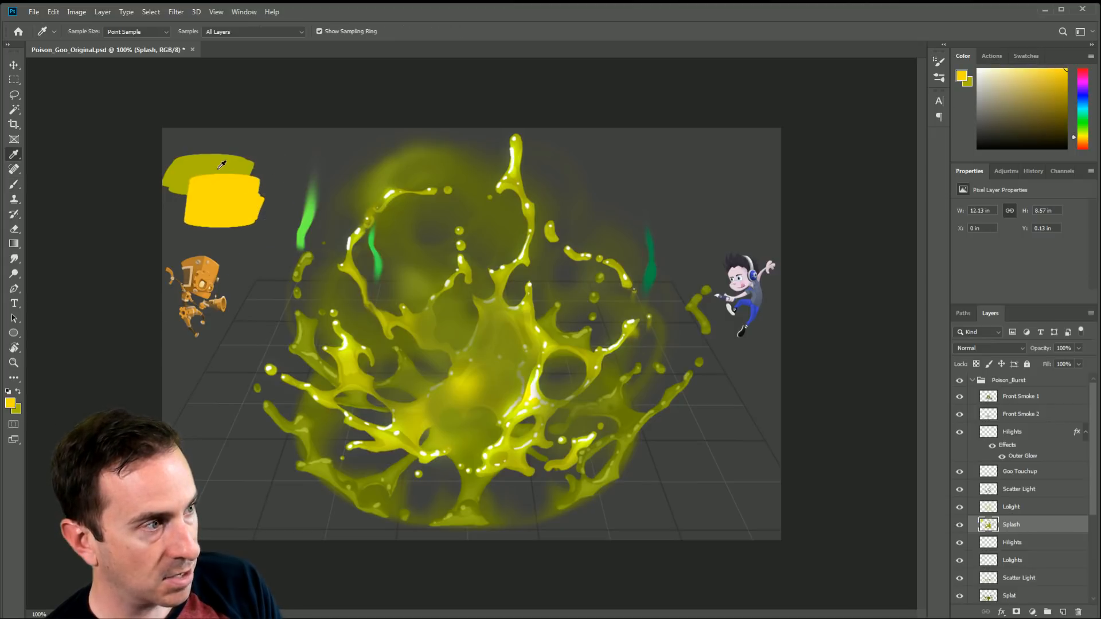